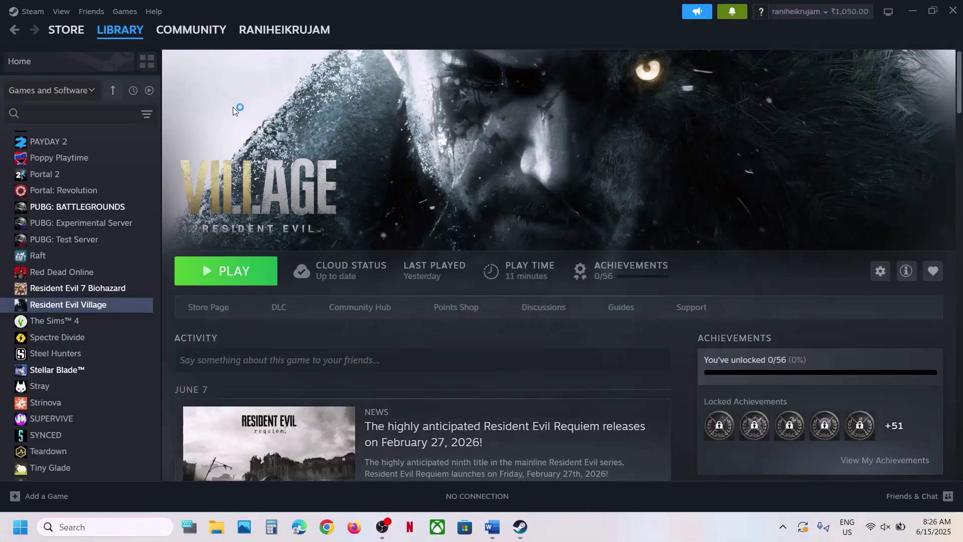
click(32, 11)
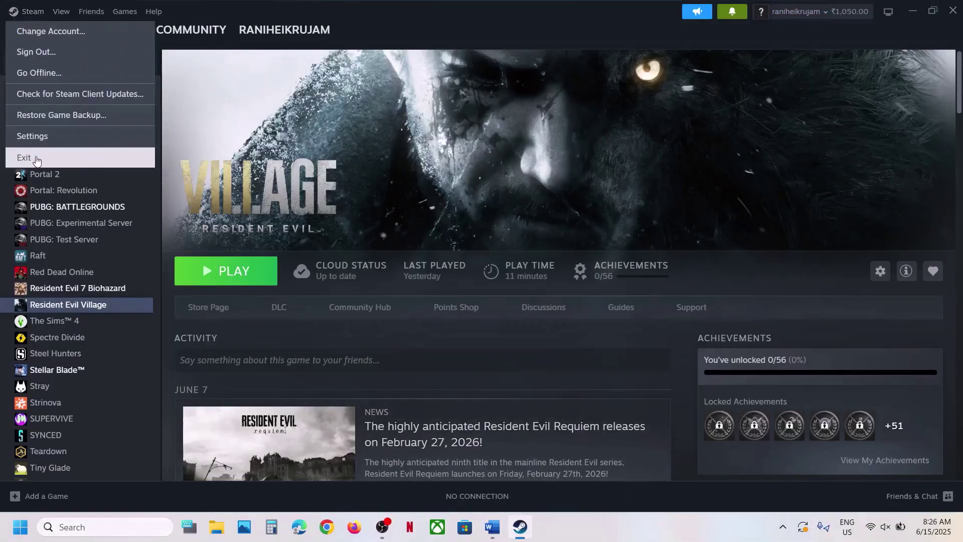
click(314, 166)
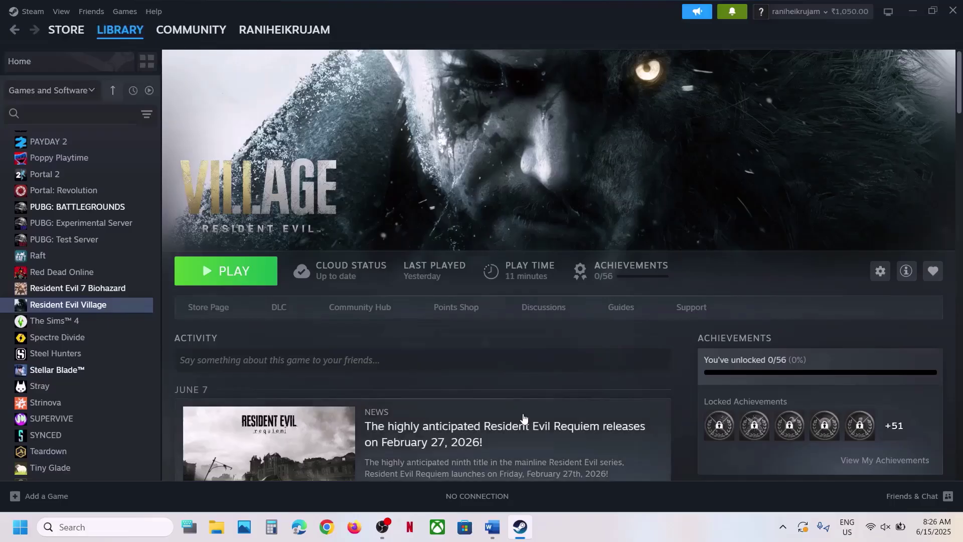
click(20, 527)
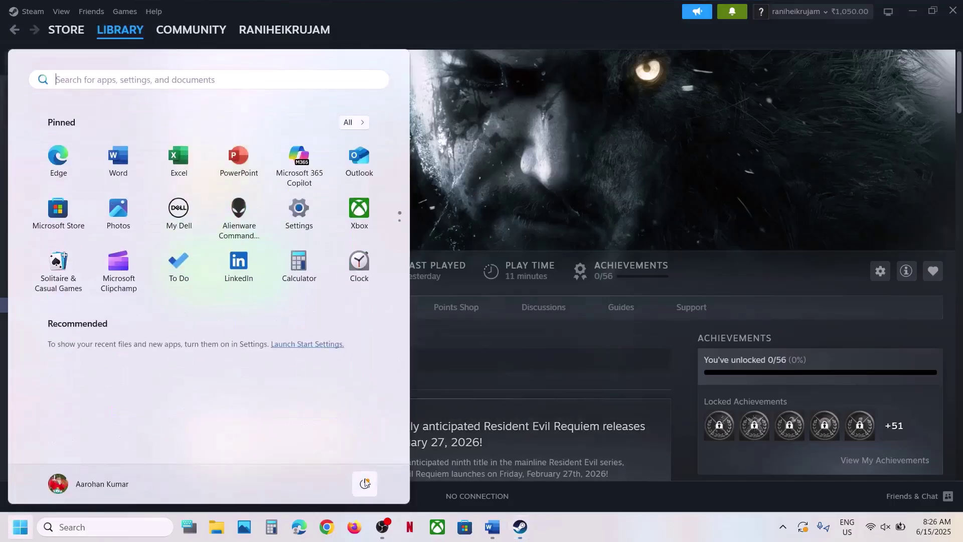
click(363, 484)
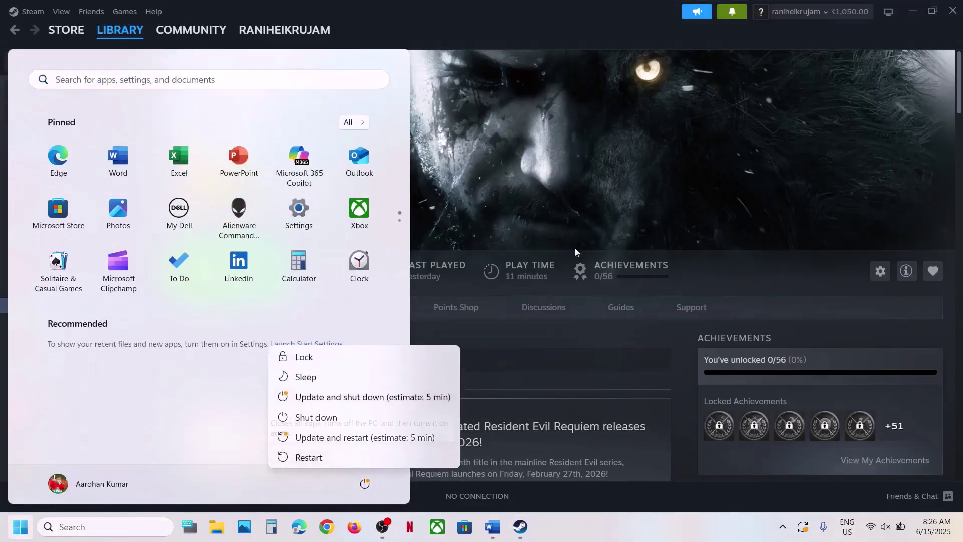
click(628, 172)
click(628, 172)
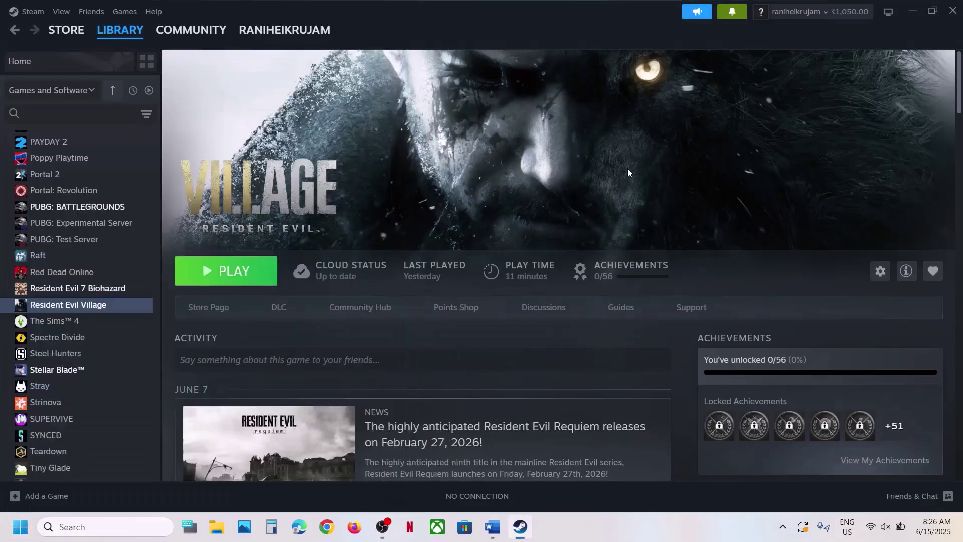
Switch to the Word instructions, highlight MSSpatial.dll in step 2, and return to Steam.
click(494, 526)
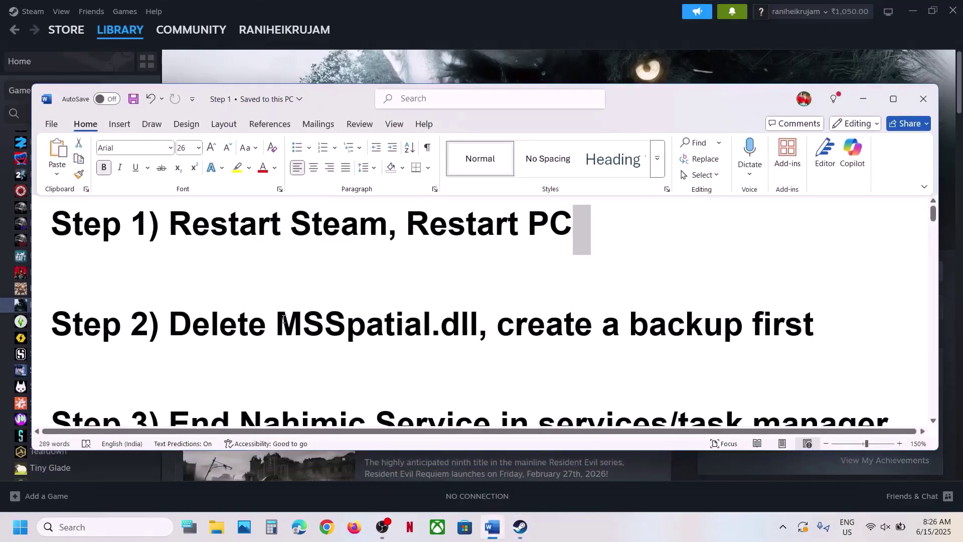
drag(283, 318, 478, 323)
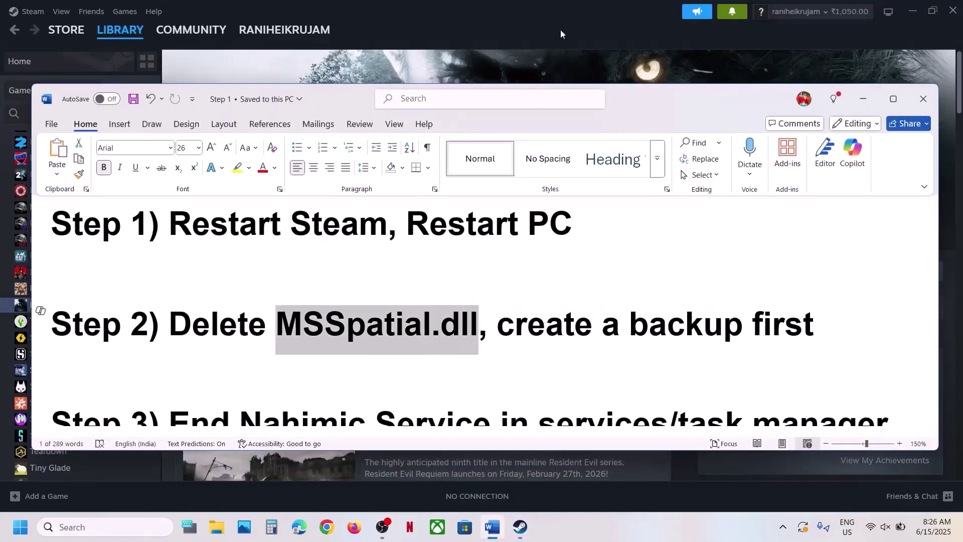
click(544, 50)
Open the local files folder of Resident Evil Village from the Steam library.
right_click(97, 305)
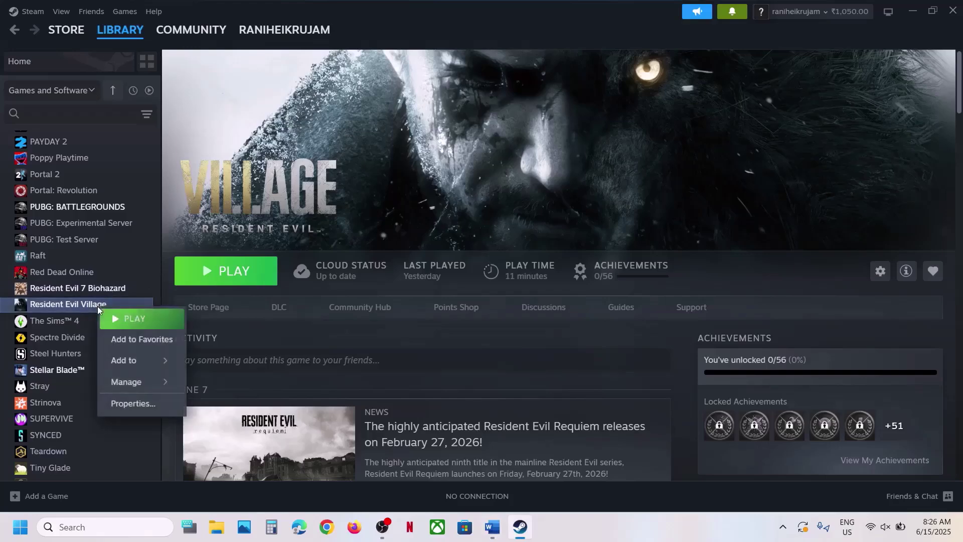
mouse_move(142, 385)
click(231, 405)
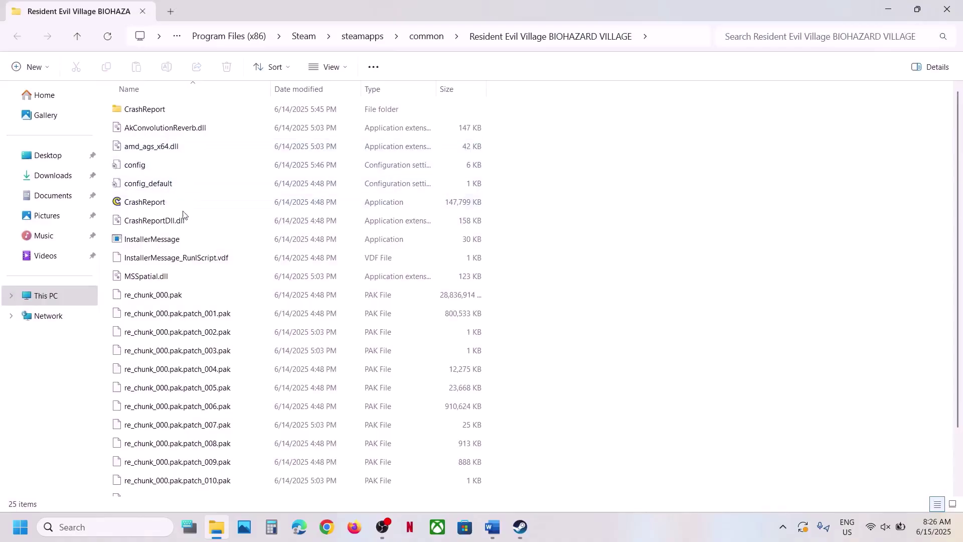
Copy MSSpatial.dll from the game folder to the middle of the desktop as a backup.
click(148, 277)
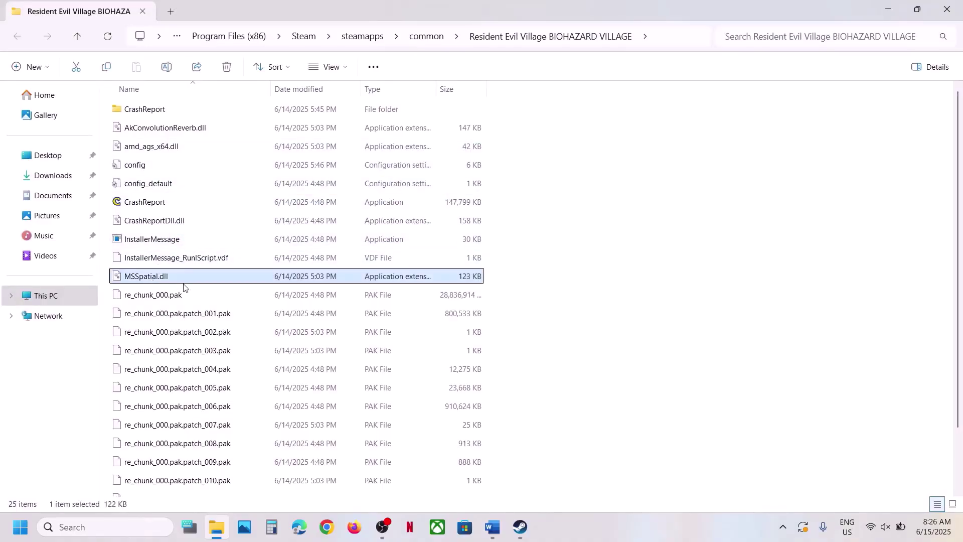
scroll(184, 287, down, 2)
right_click(181, 227)
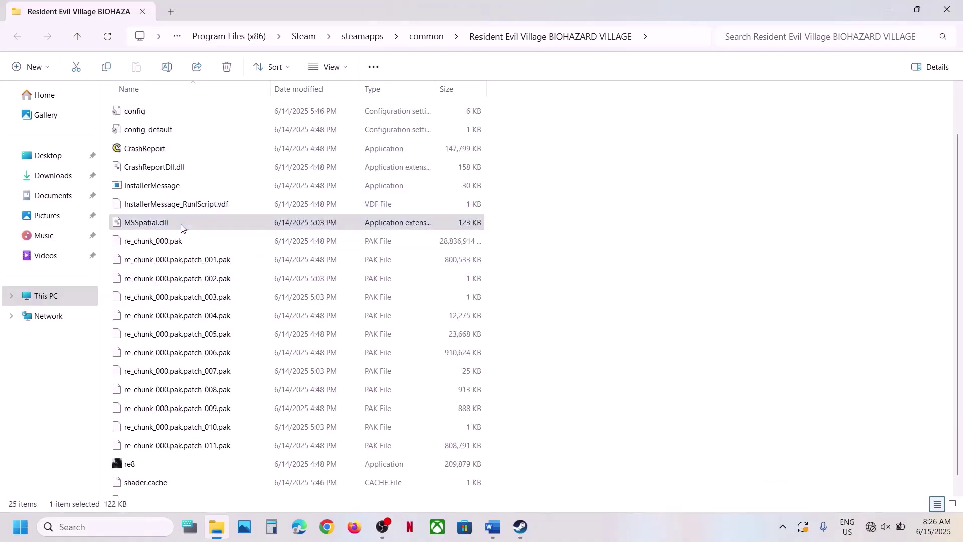
click(239, 244)
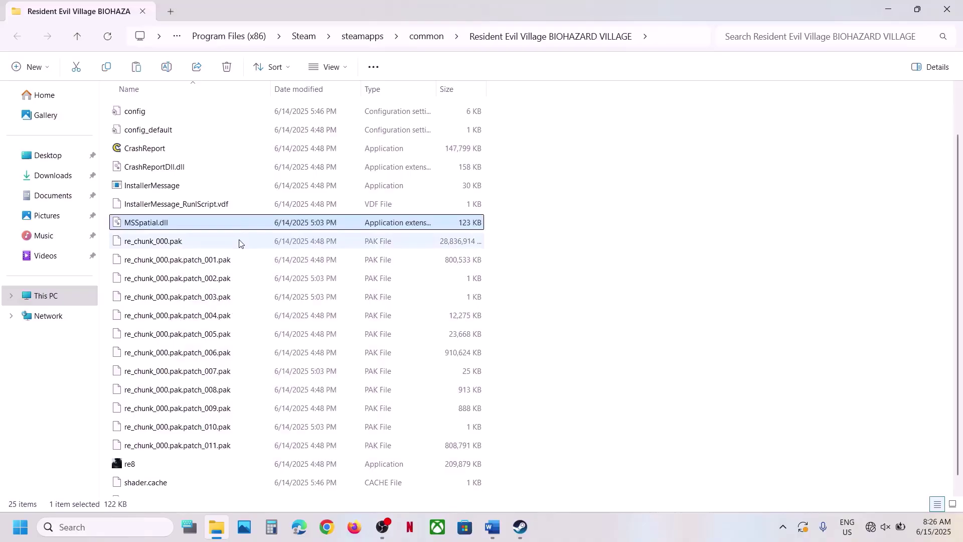
key(super+d)
key(ctrl+v)
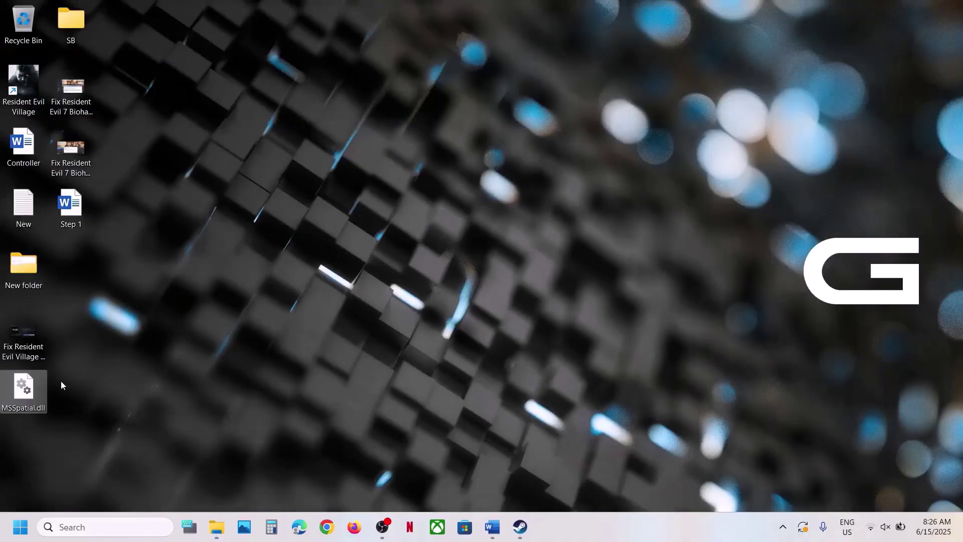
drag(42, 383, 448, 212)
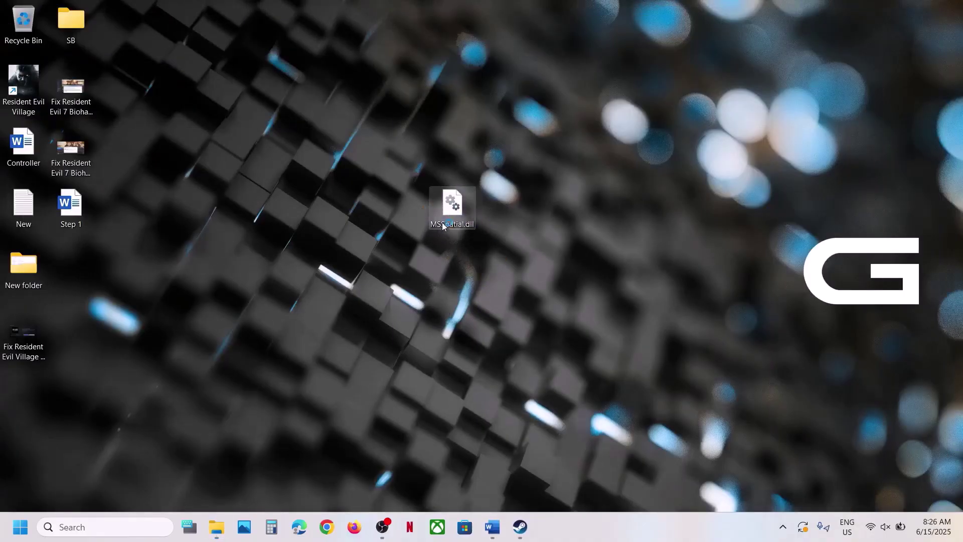
Return to the game folder in File Explorer and rename MSSpatial.dll as MSSpatial.dll.old.
click(217, 527)
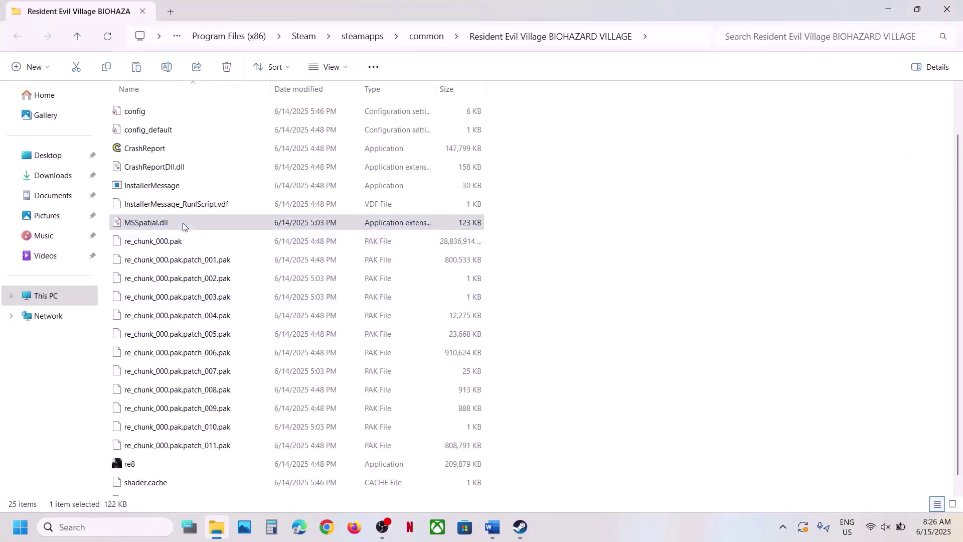
right_click(183, 226)
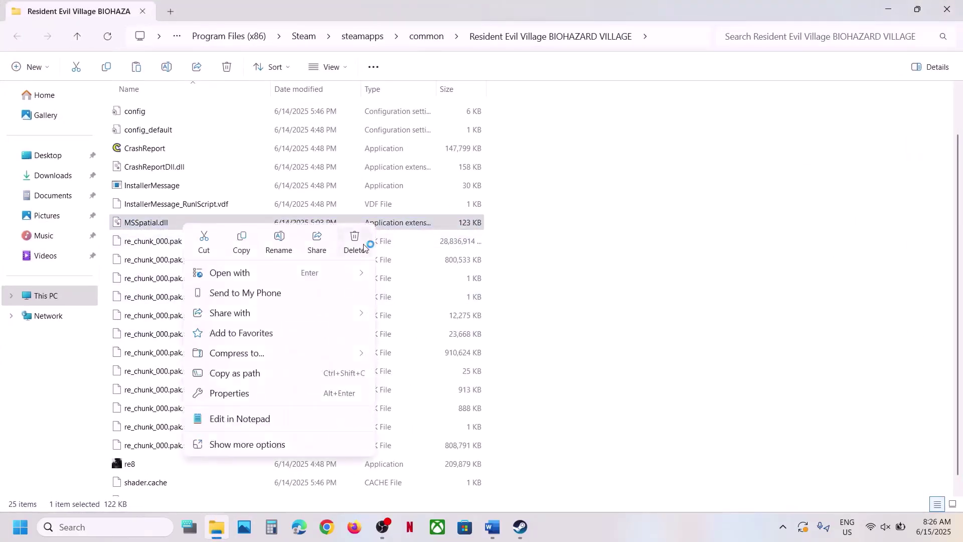
click(279, 241)
click(186, 223)
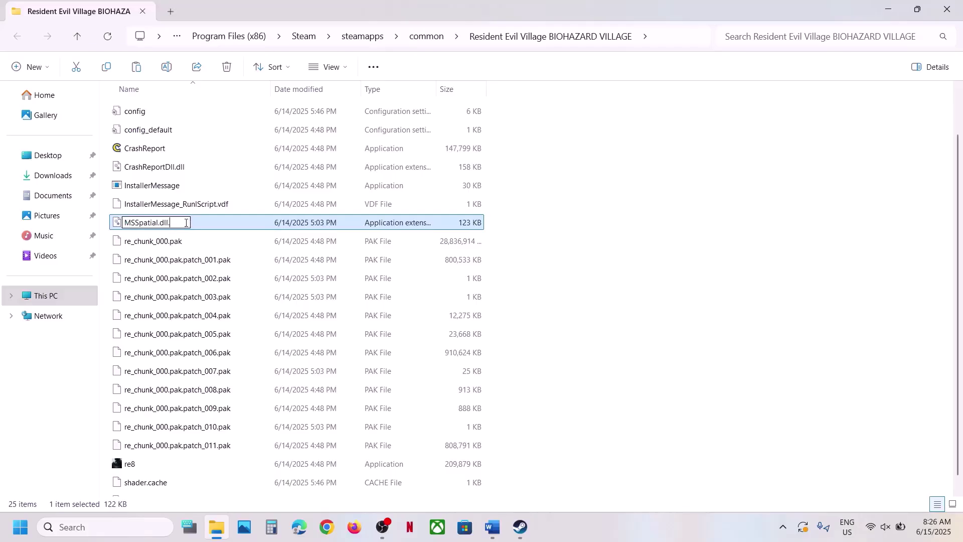
click(246, 242)
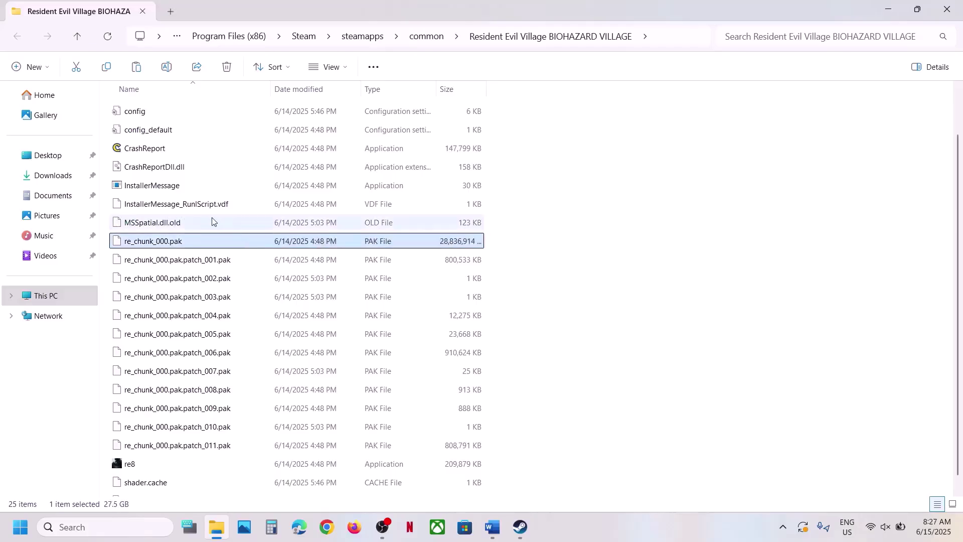
right_click(192, 227)
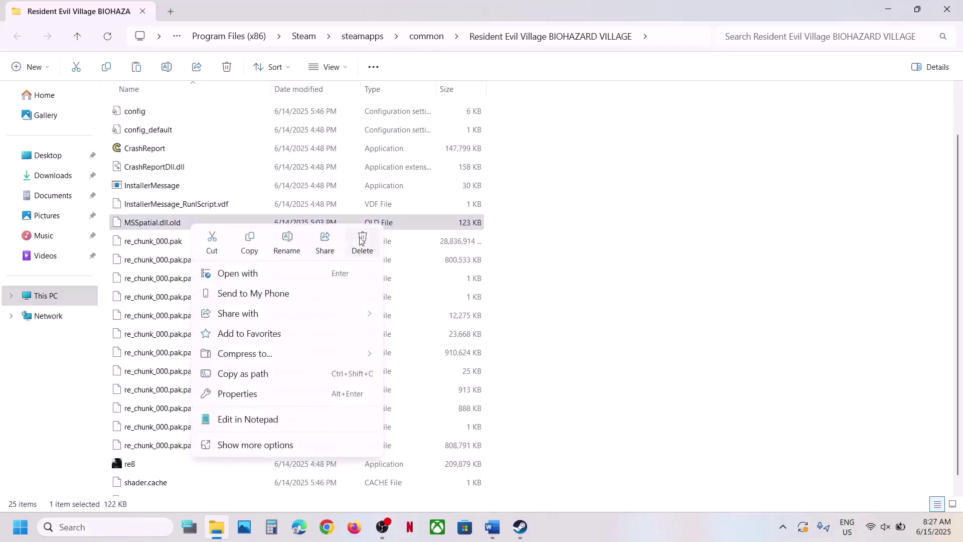
click(643, 277)
Switch to the Word instructions and read step 3, highlighting the words Nahimic Service.
key(super+d)
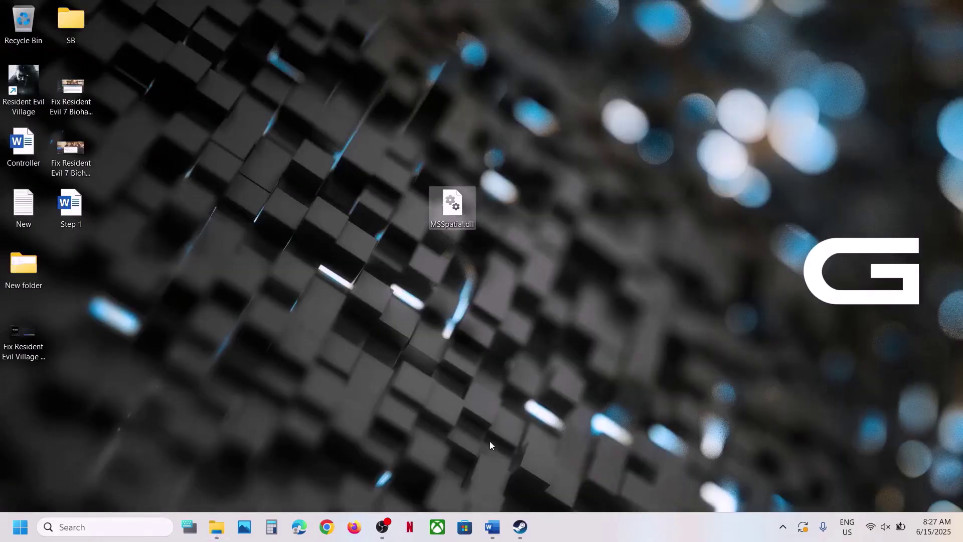
click(525, 529)
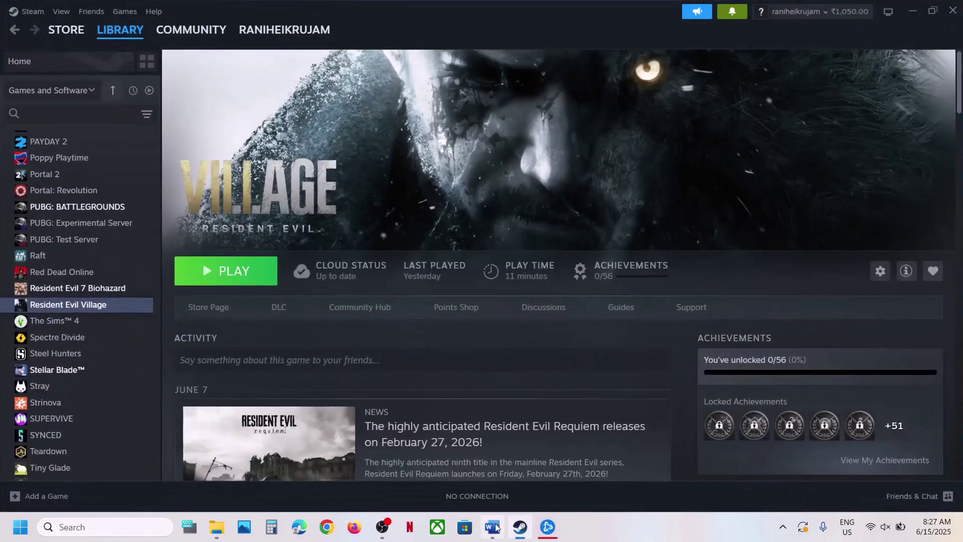
click(495, 526)
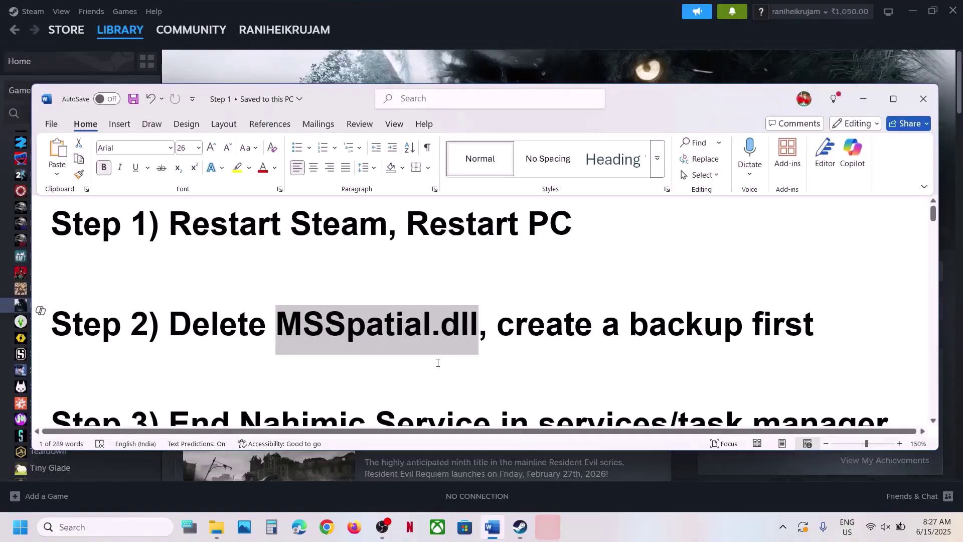
scroll(436, 361, down, 1)
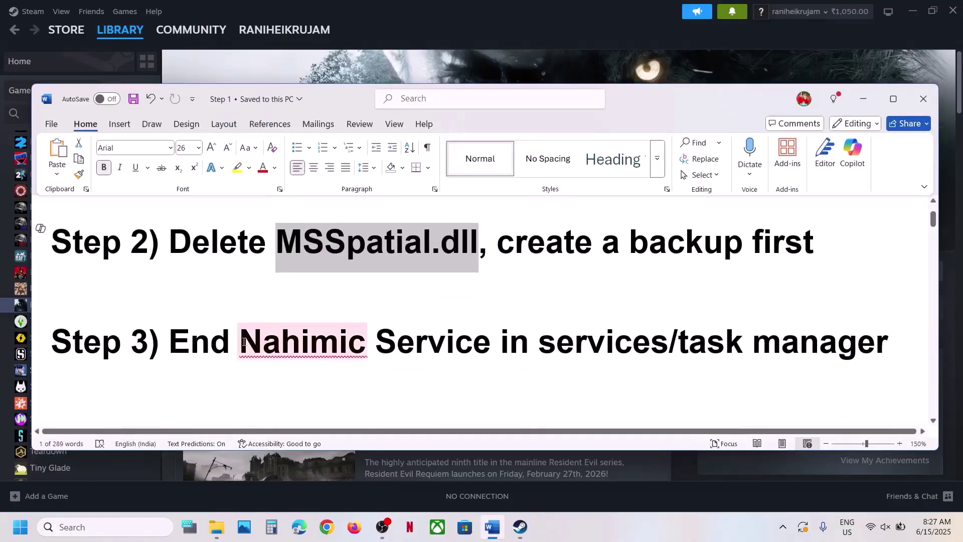
drag(243, 342, 509, 357)
click(587, 376)
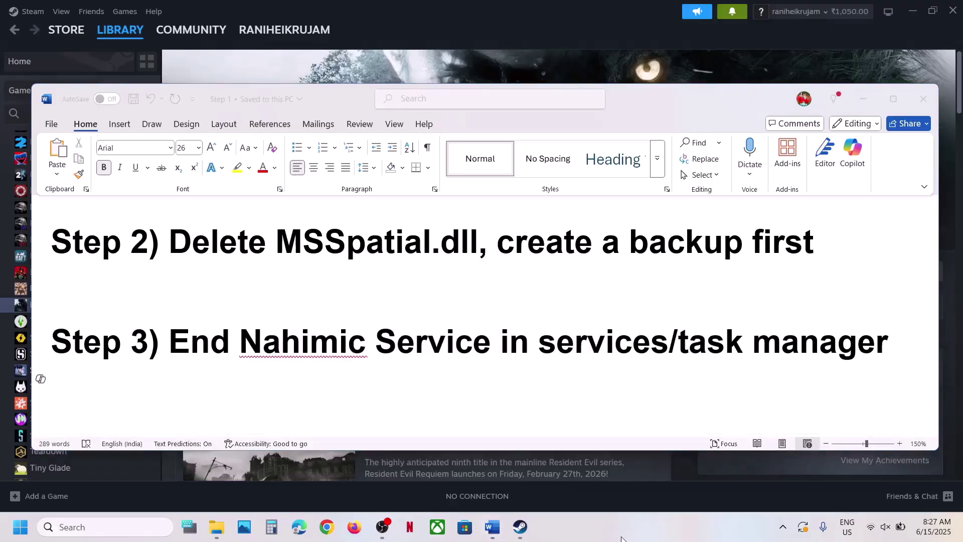
Open the Windows Services console and look for the Nahimic service among the services starting with N.
click(493, 527)
click(115, 526)
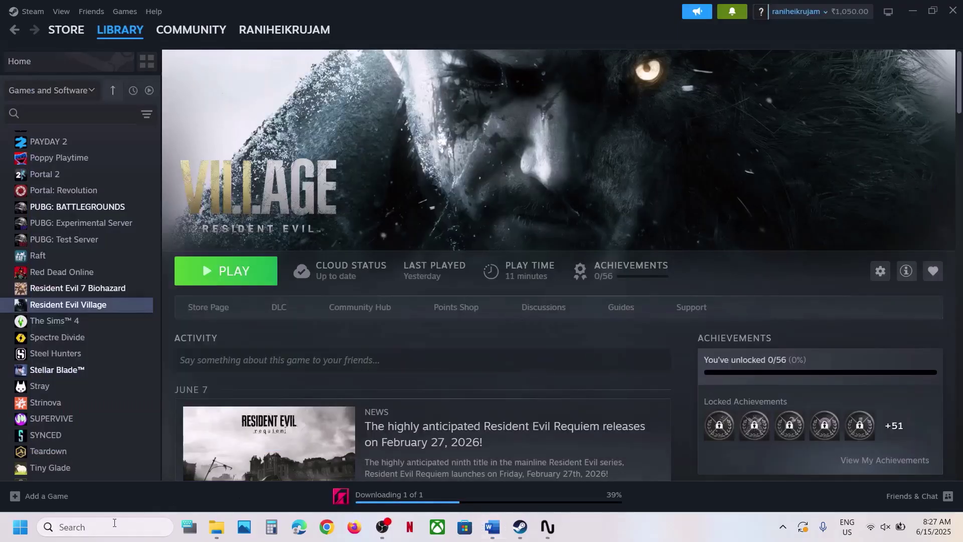
text(services)
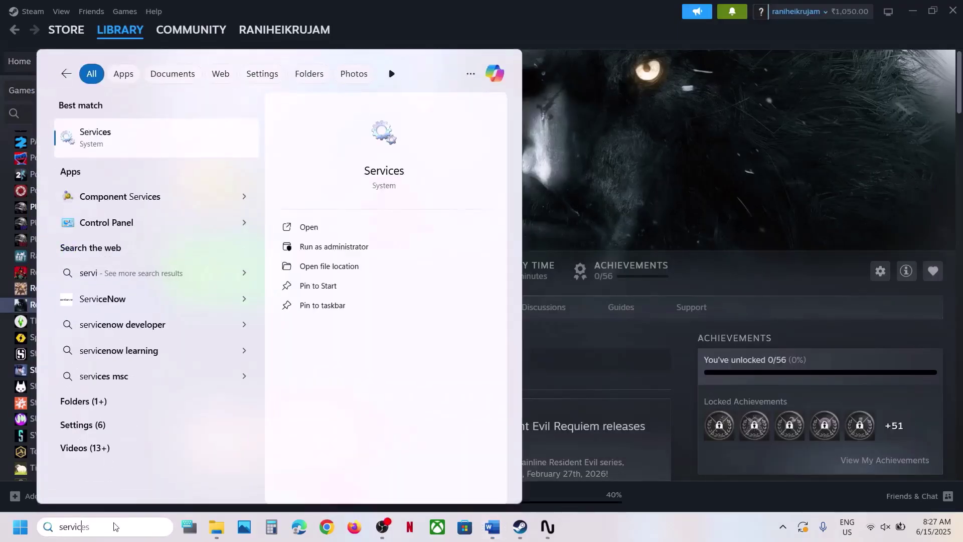
key(Return)
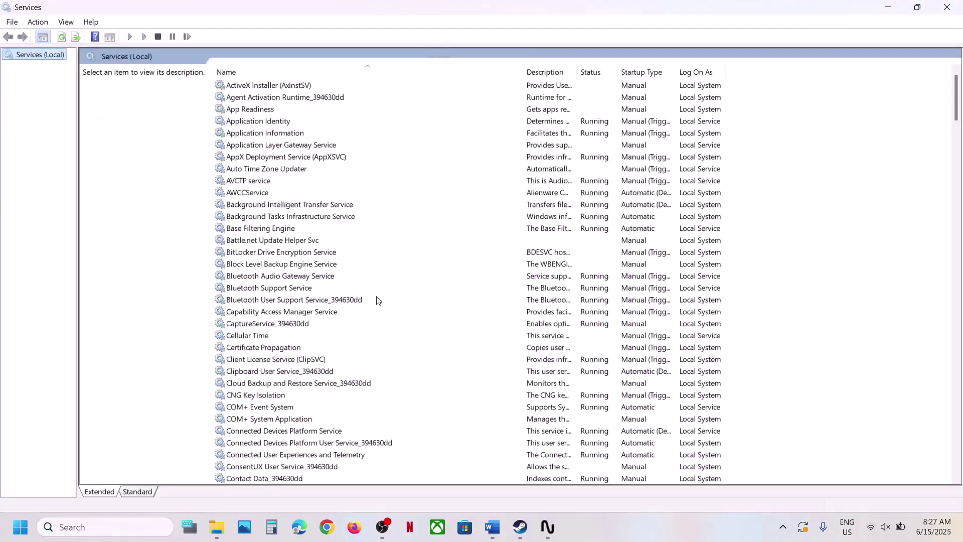
click(355, 304)
key(n)
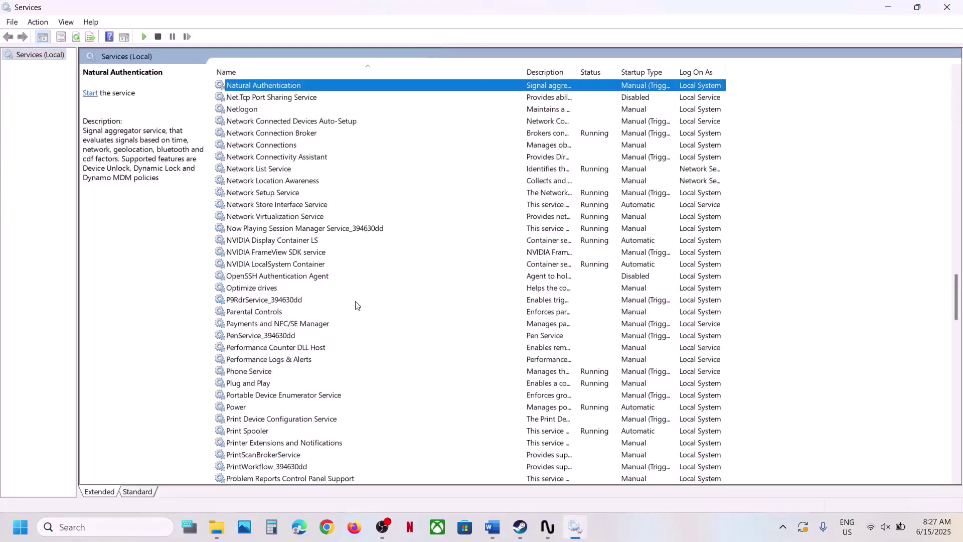
scroll(304, 177, up, 1)
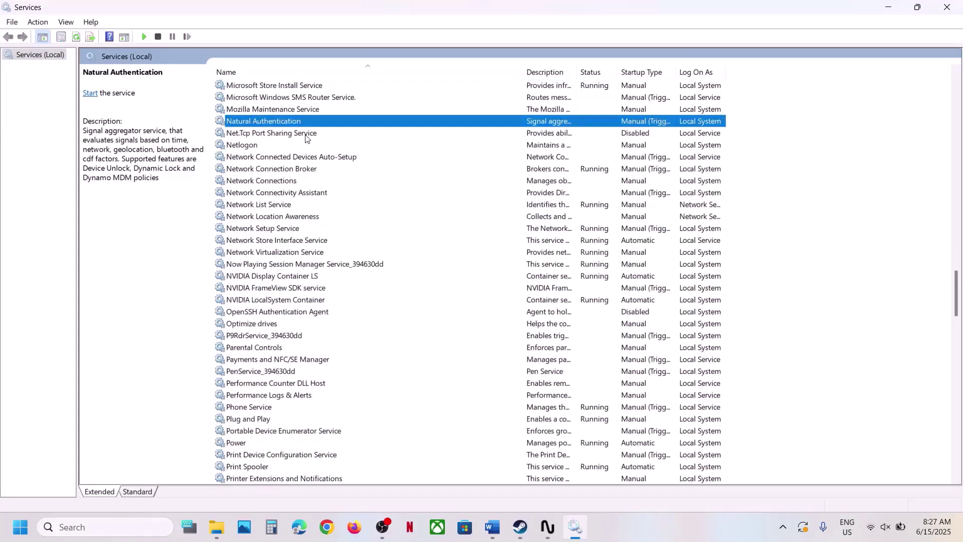
Recheck the Nahimic Service name in the Word instructions by highlighting it, and return to Services.
click(491, 530)
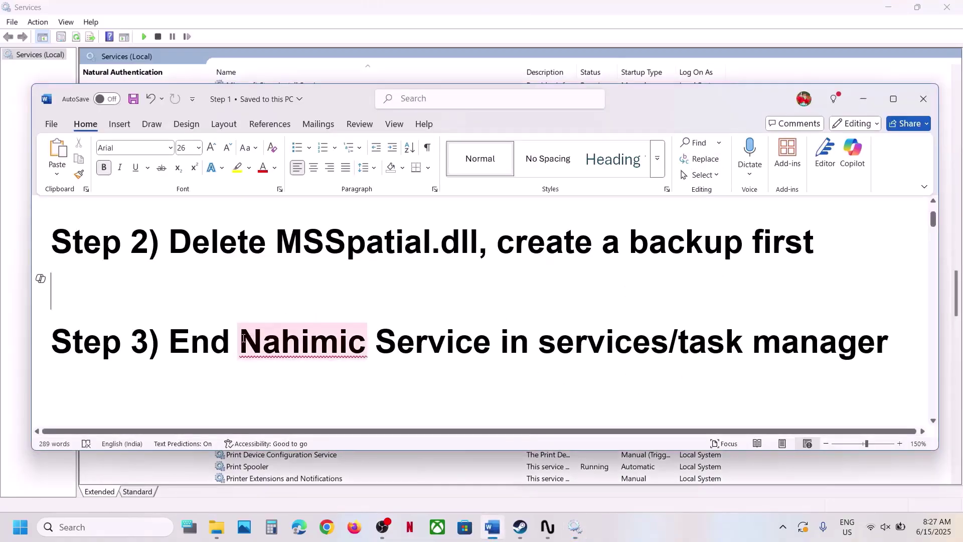
drag(242, 338, 497, 346)
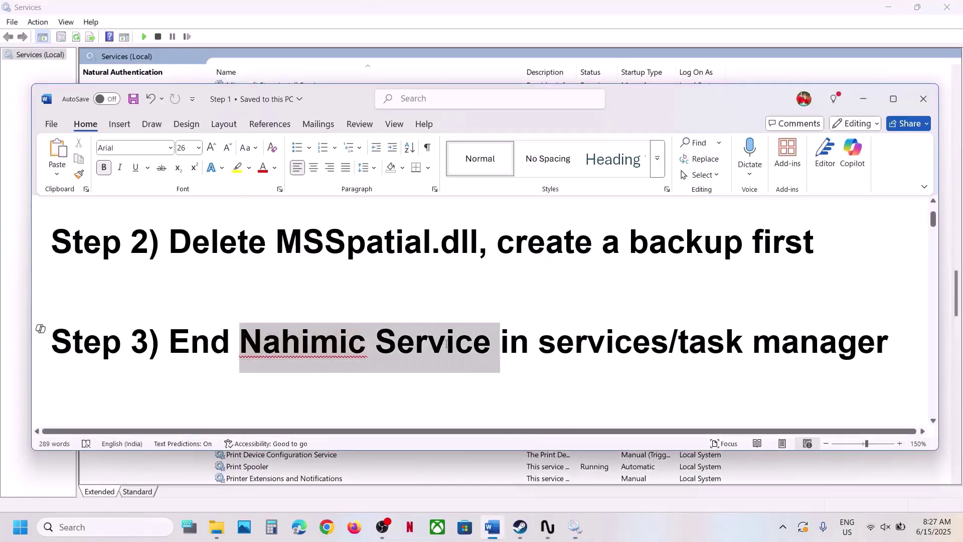
click(473, 21)
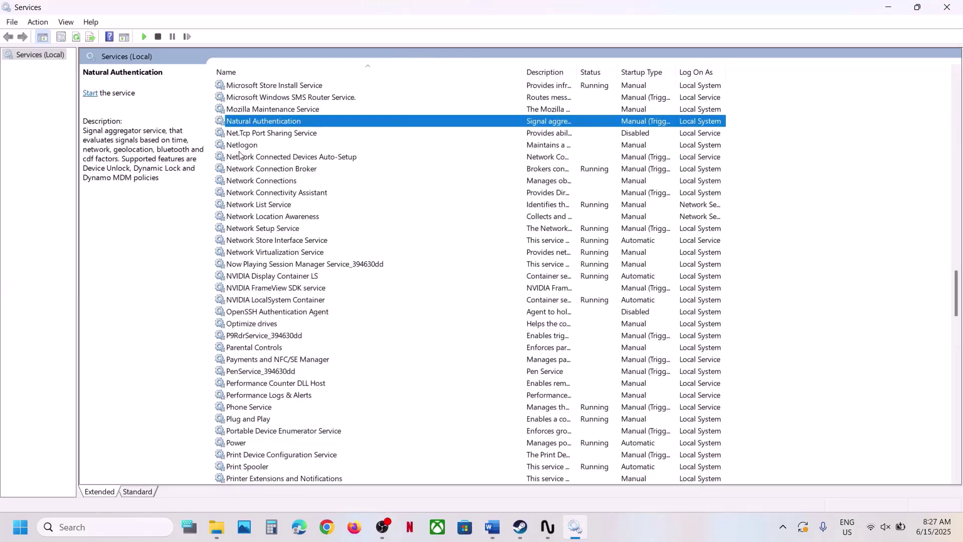
Check the actions available for Network List Service and the startup type options in the Network Setup Service properties, without changing anything.
right_click(243, 205)
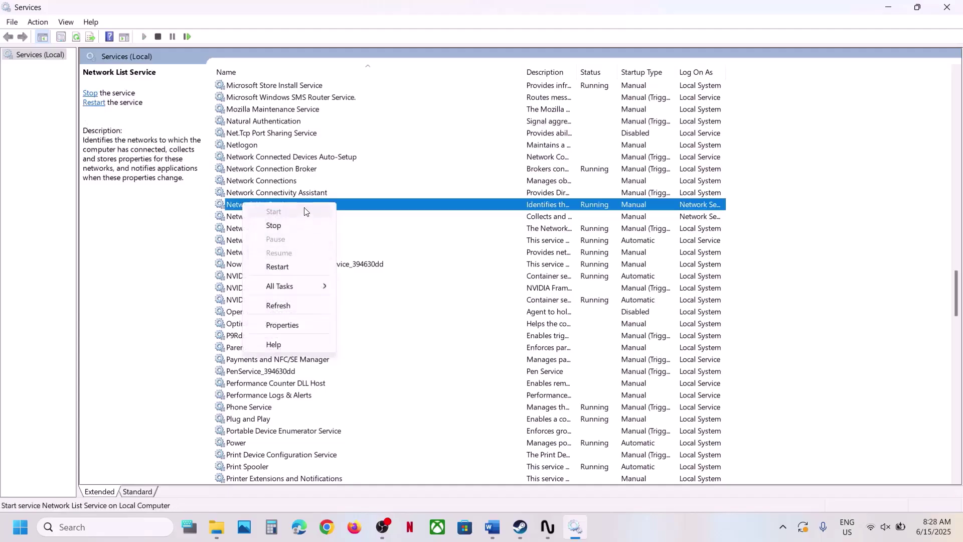
click(372, 230)
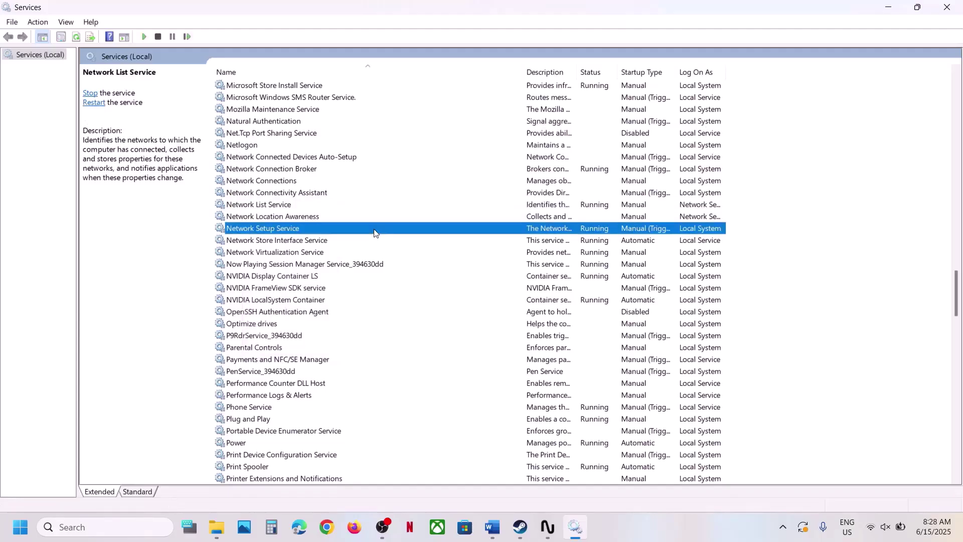
double_click(342, 229)
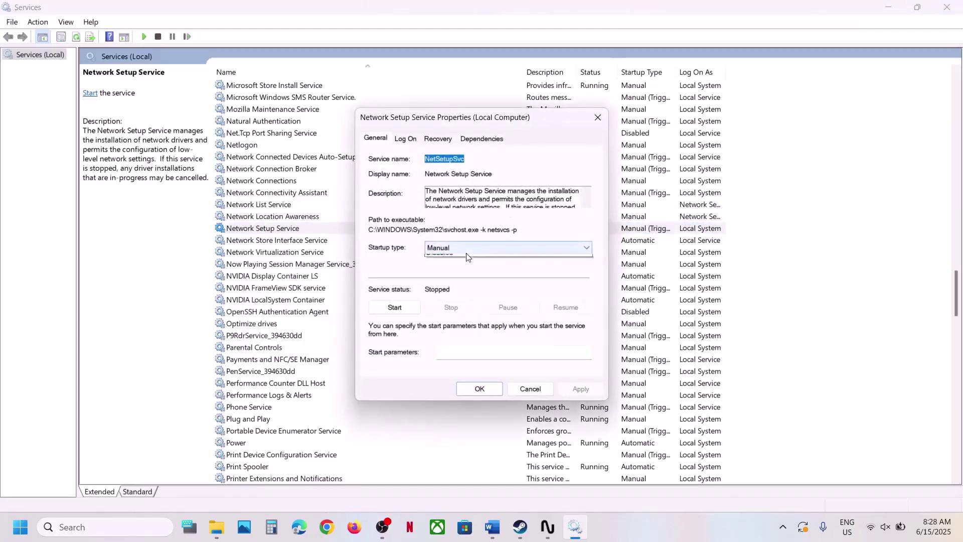
click(466, 249)
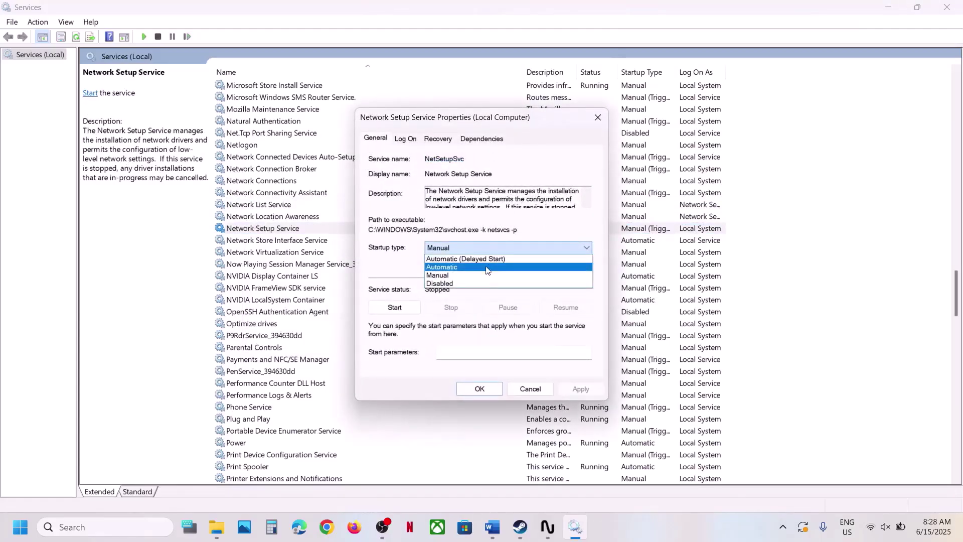
click(475, 302)
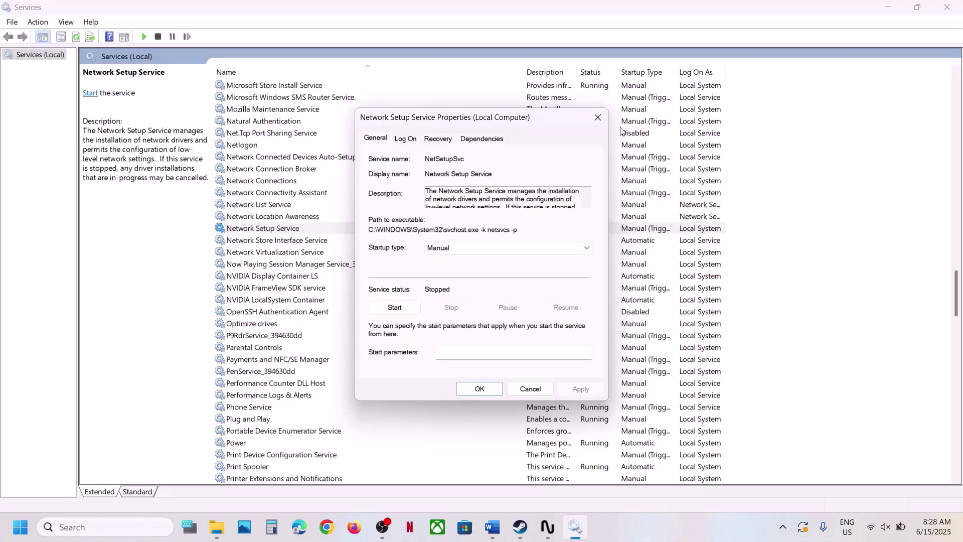
click(598, 118)
Recheck step 3 about ending the Nahimic Service in the Word instructions, and return to Services.
click(289, 229)
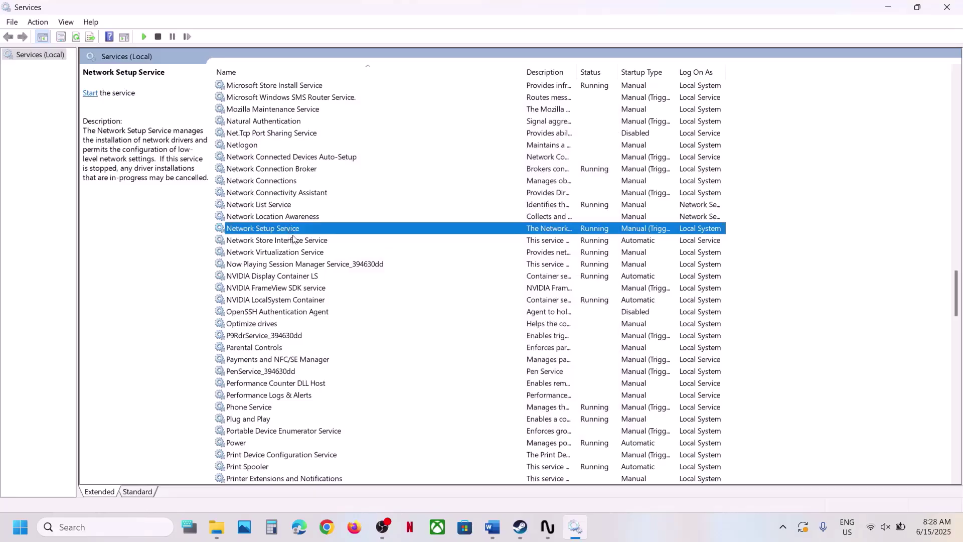
click(492, 526)
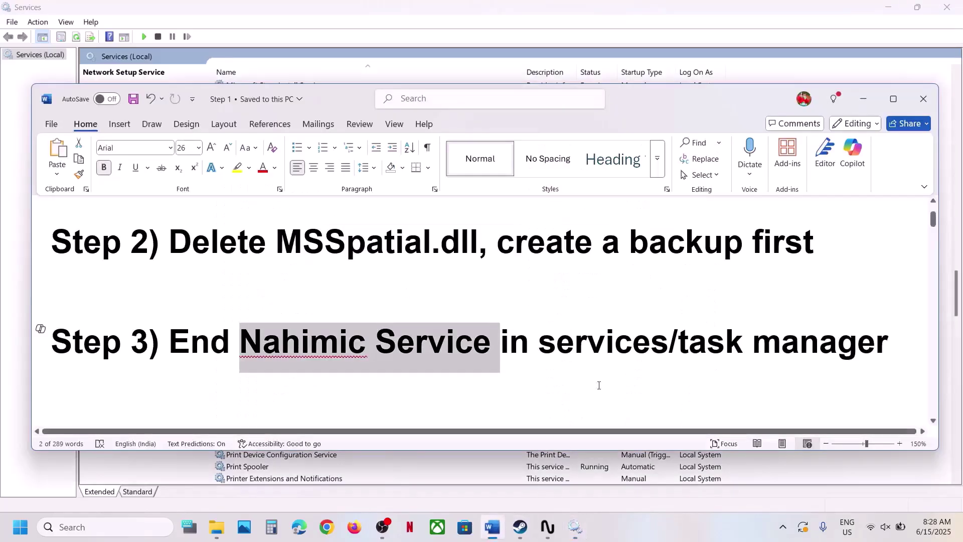
click(863, 99)
Try the Disabled startup type in the Network Setup Service properties, and close them without applying the change.
right_click(324, 230)
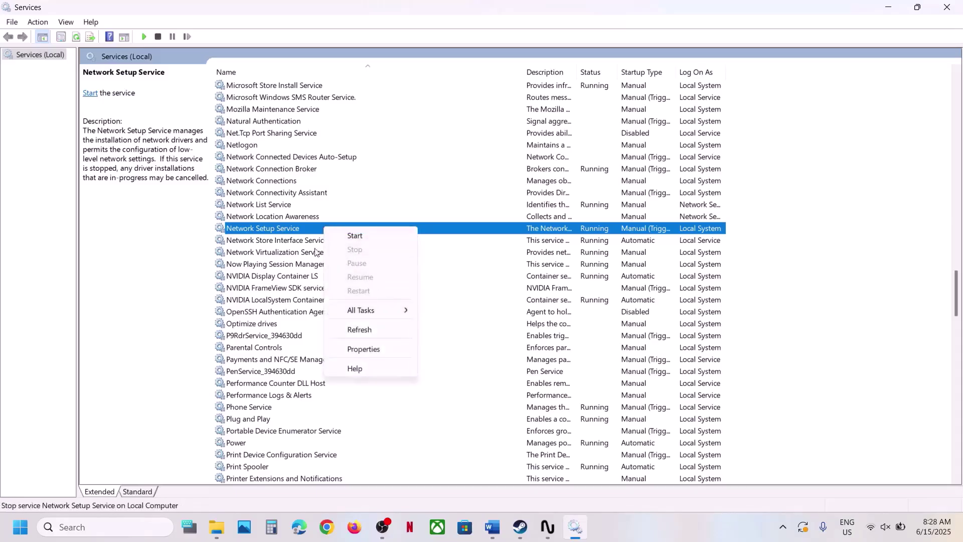
click(364, 350)
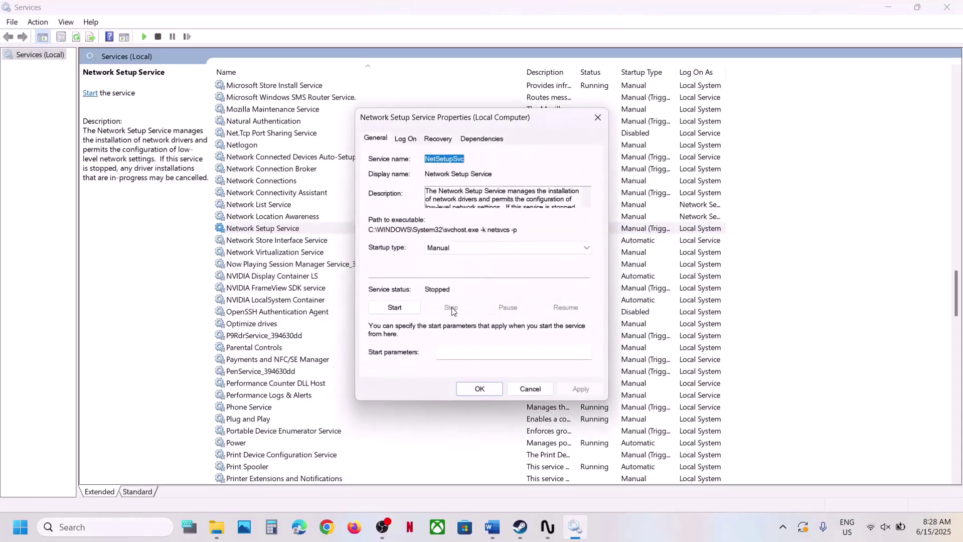
click(476, 248)
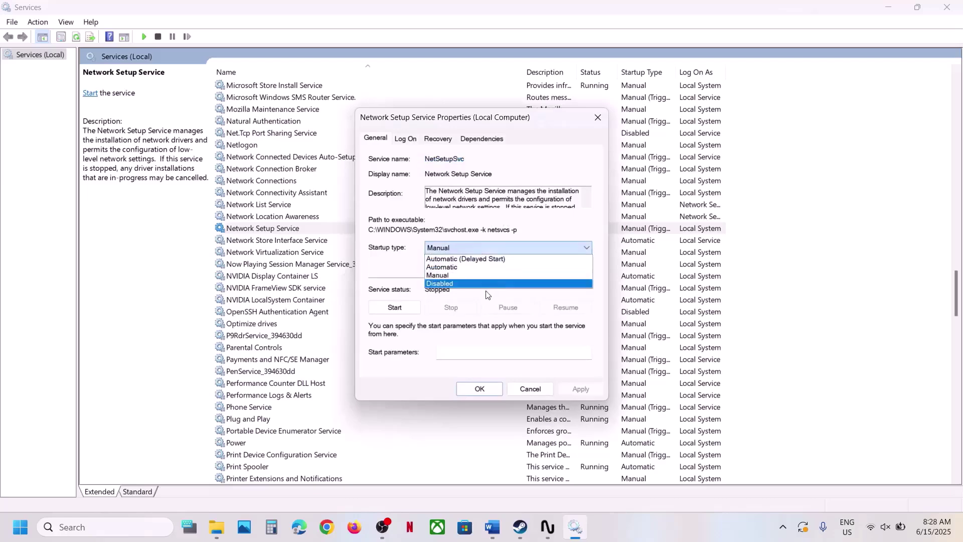
click(477, 284)
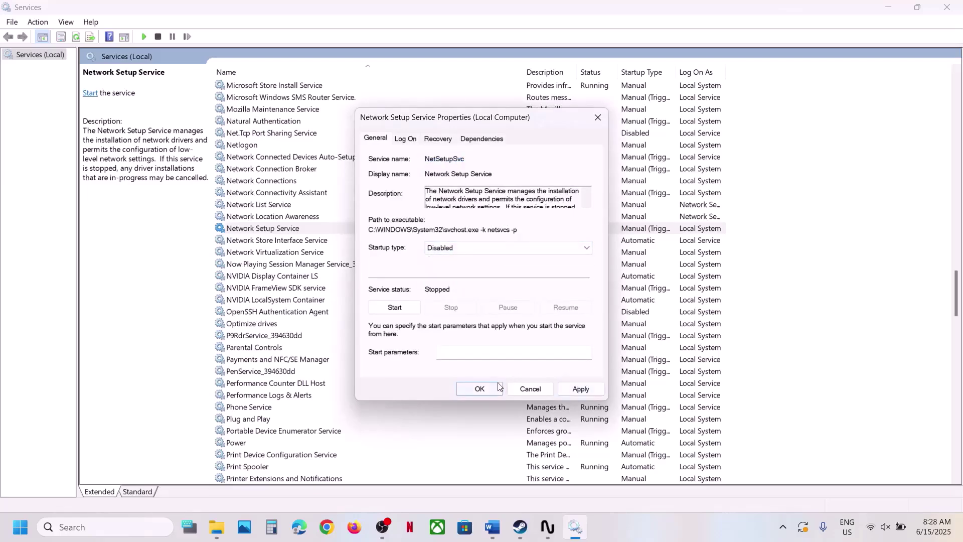
click(598, 117)
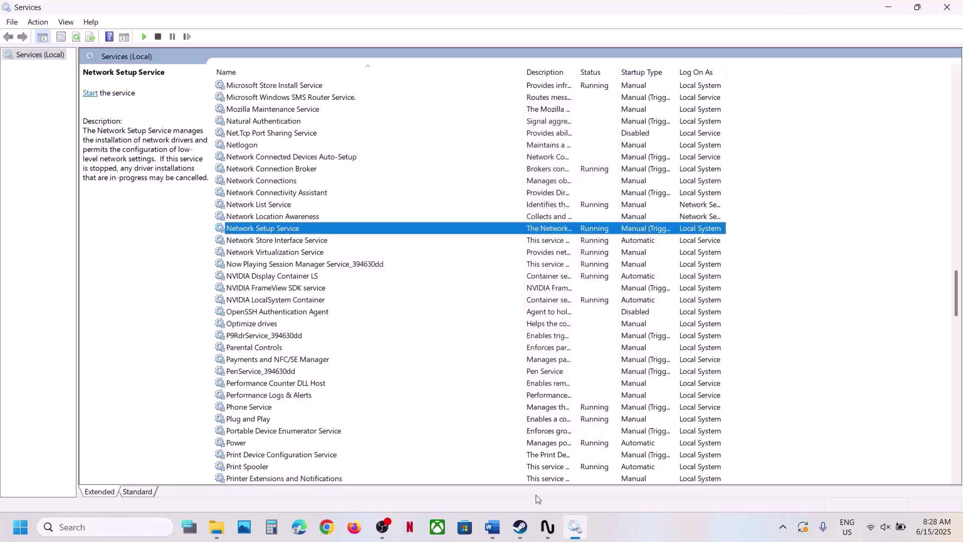
Open Task Manager and find Nahimic among the background processes starting with N.
click(492, 531)
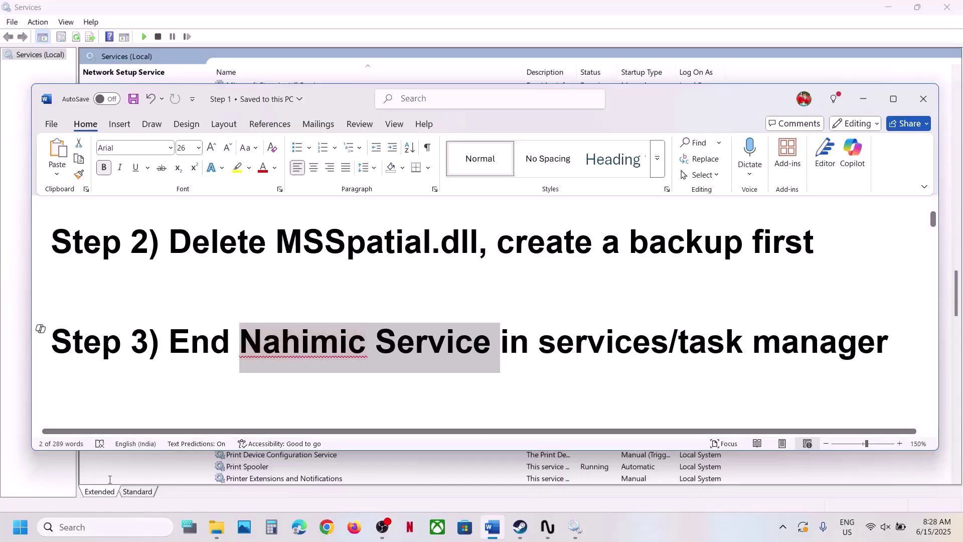
right_click(19, 533)
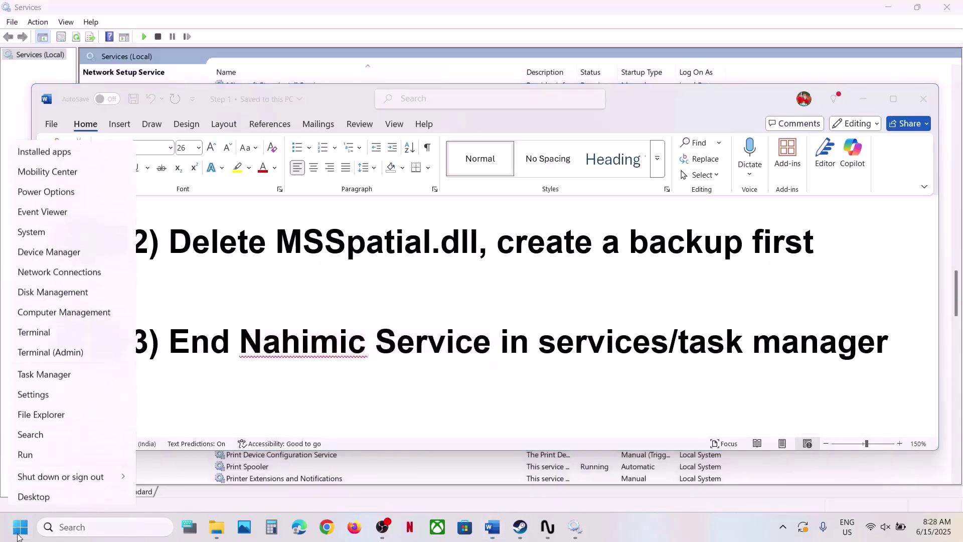
click(50, 375)
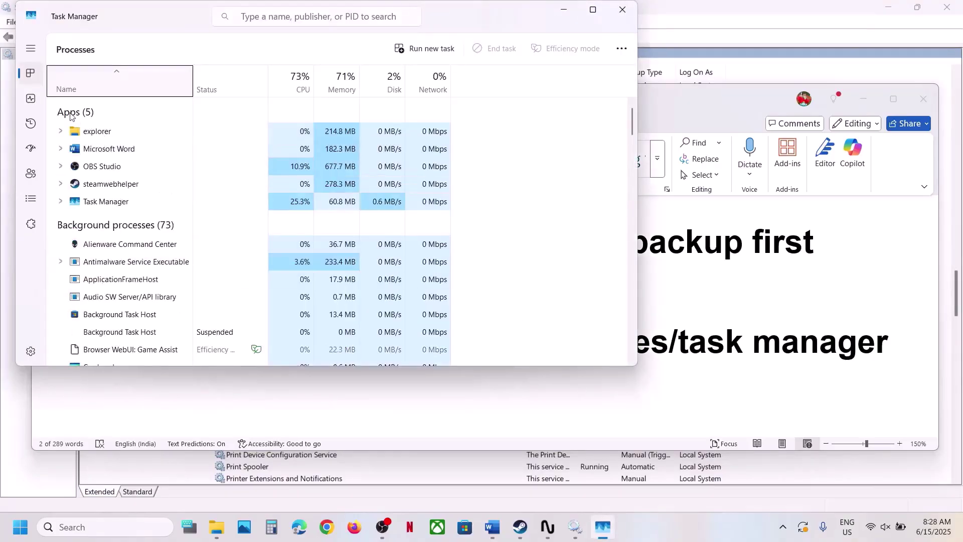
scroll(156, 257, down, 8)
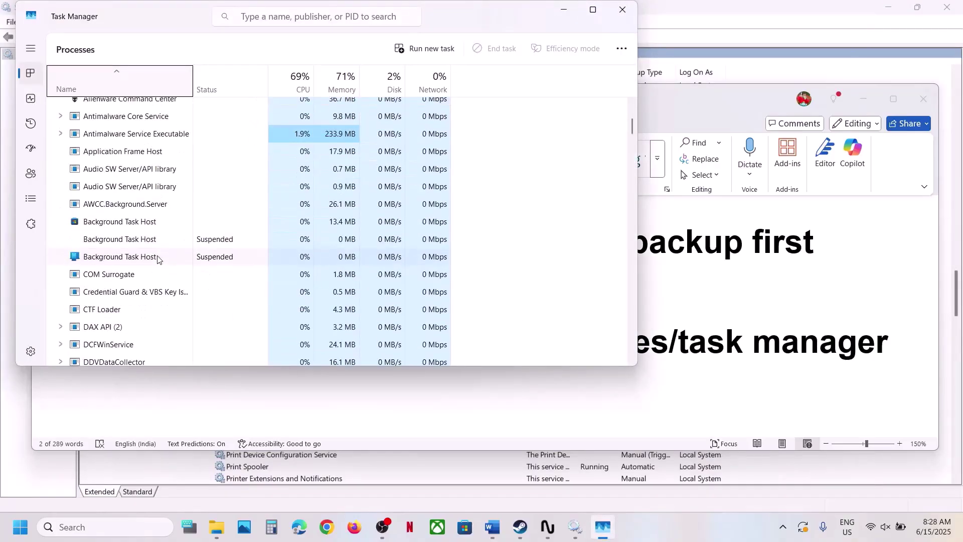
scroll(158, 259, up, 8)
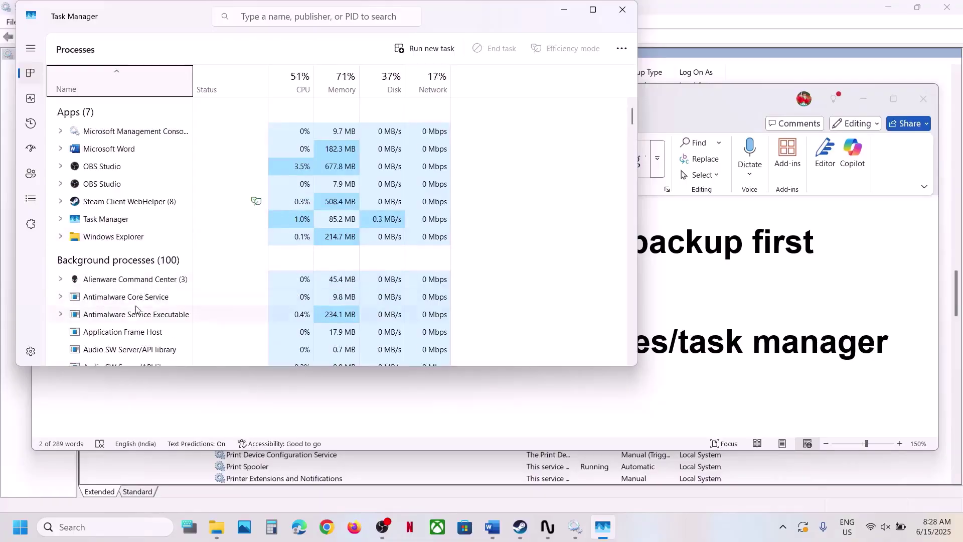
click(136, 308)
key(n)
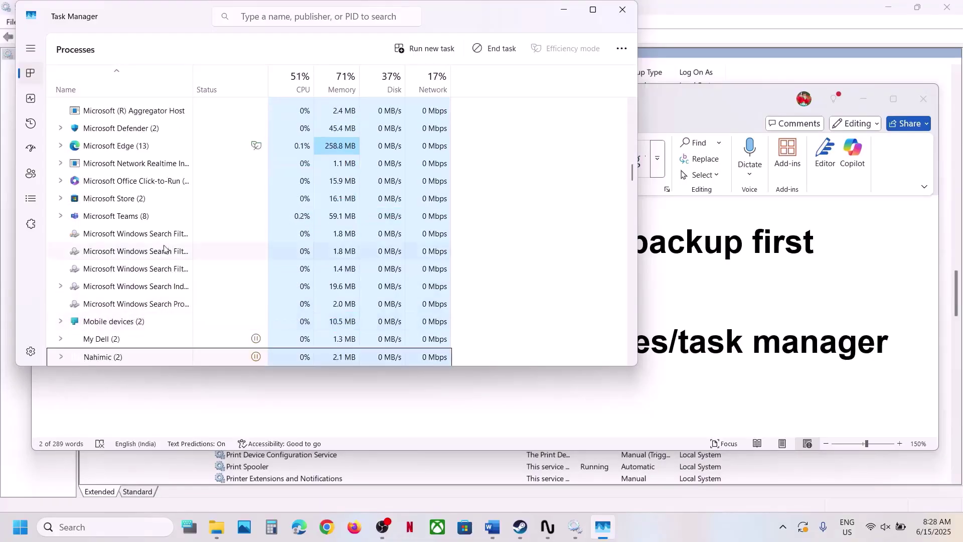
scroll(164, 236, up, 15)
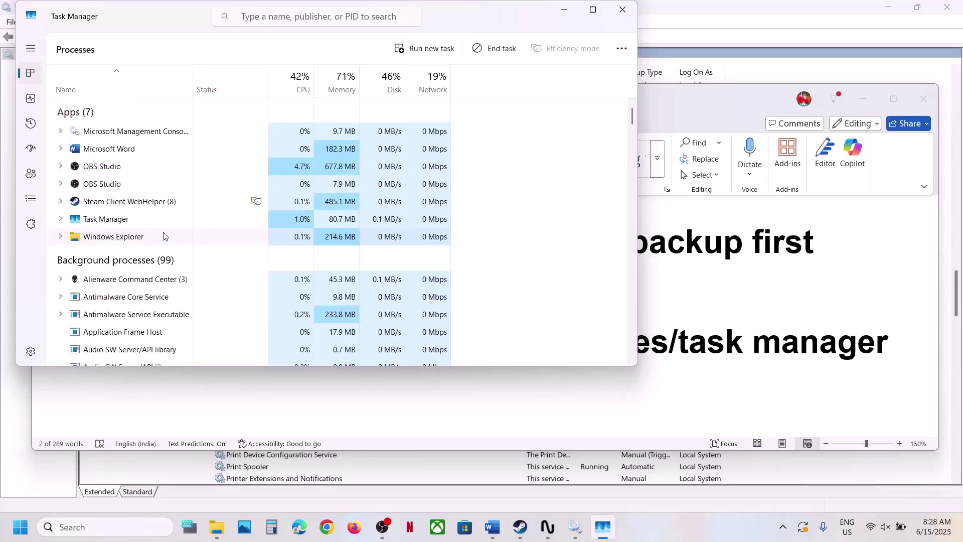
key(n)
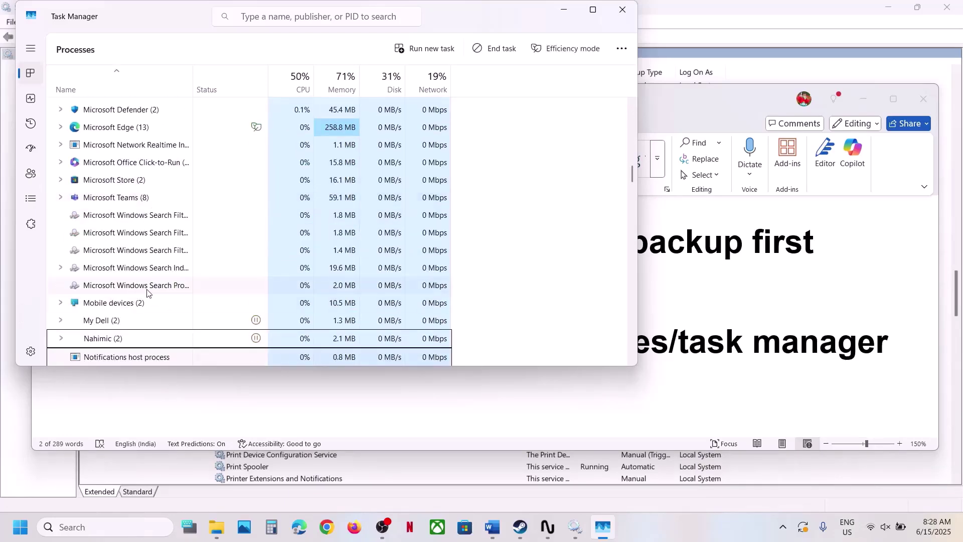
key(n)
End the Nahimic task and close Task Manager.
click(102, 299)
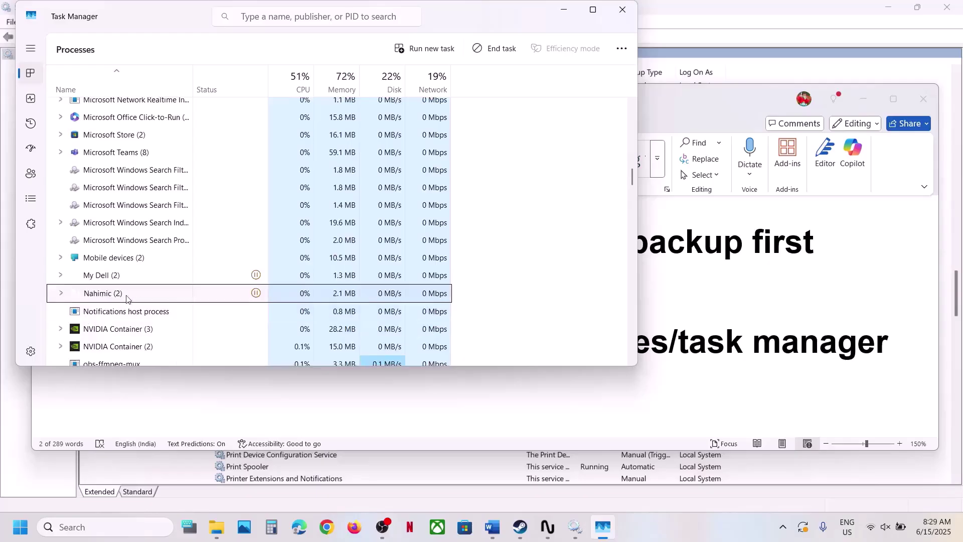
right_click(117, 296)
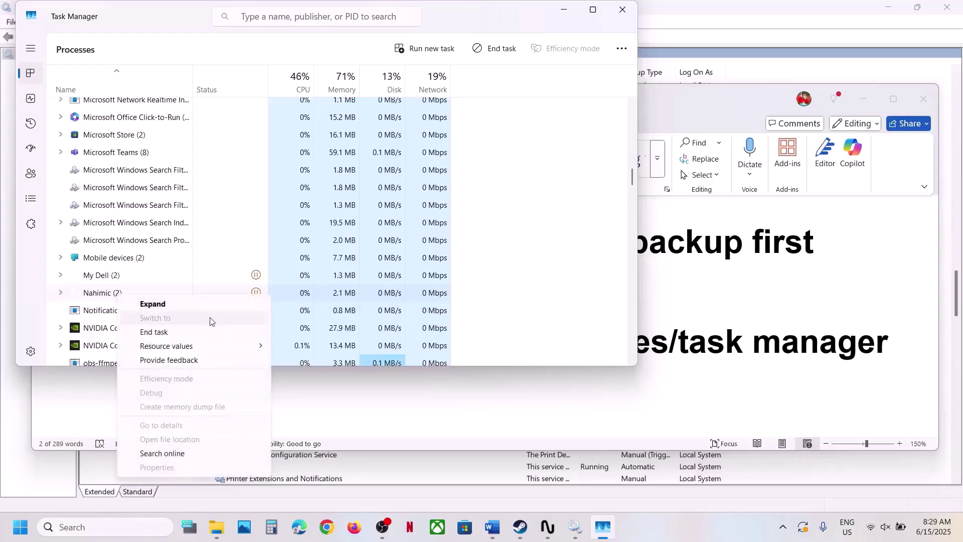
click(186, 333)
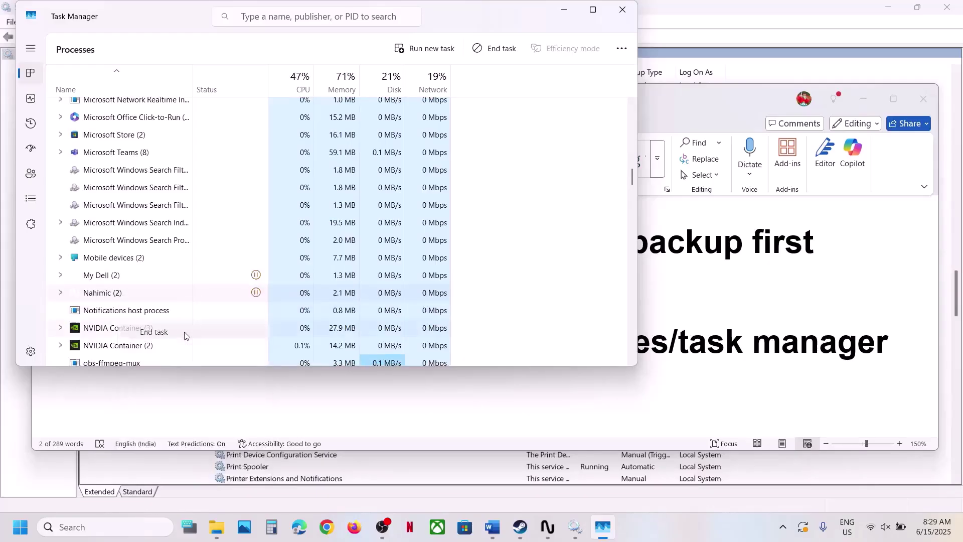
click(623, 9)
Read step 4 in the Word instructions, highlighting the config file deletion and the note about losing all saved settings.
scroll(428, 339, down, 4)
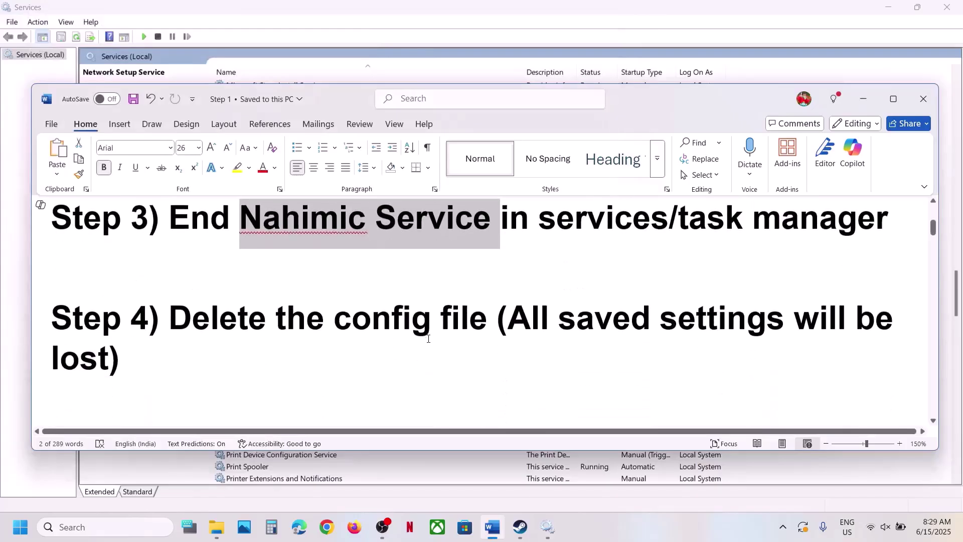
drag(176, 310, 488, 307)
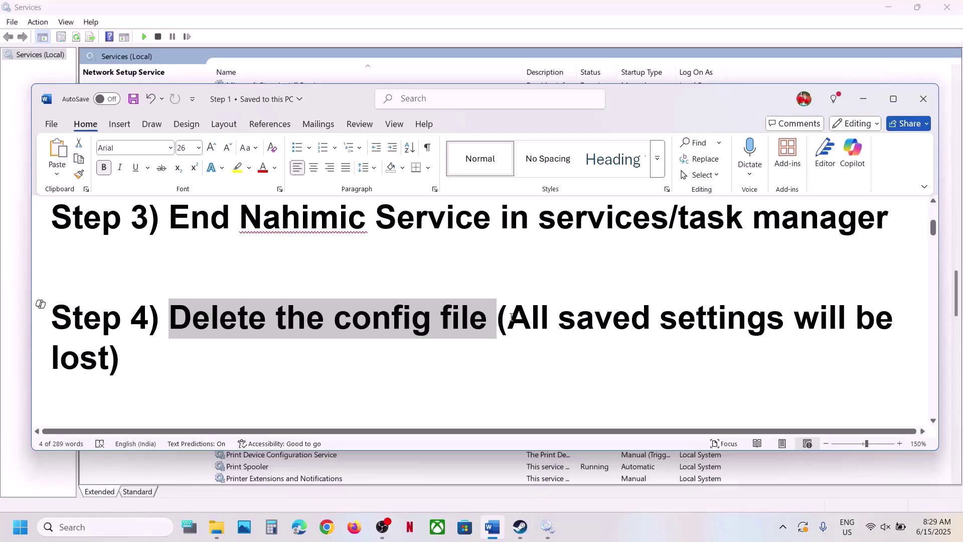
drag(509, 317, 671, 348)
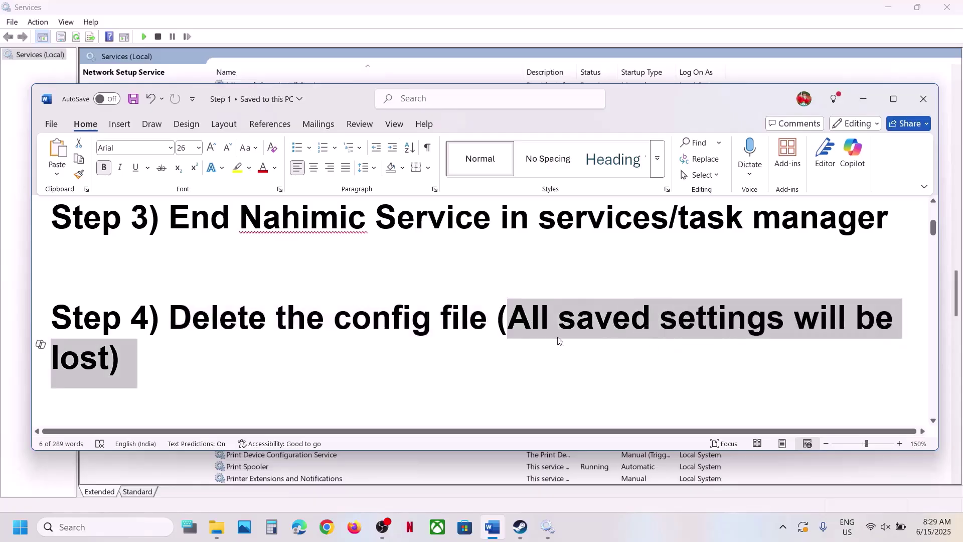
click(526, 341)
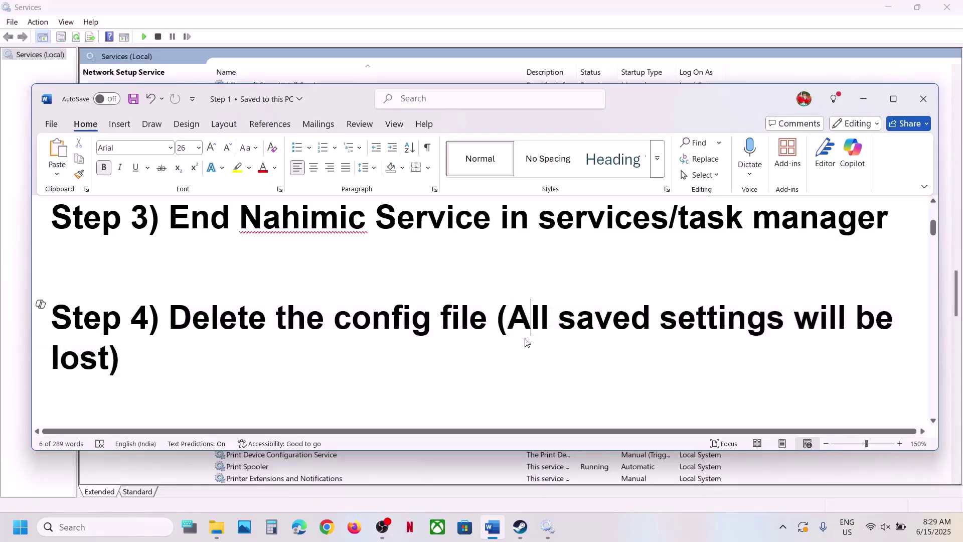
Switch to Steam, browse the local files of Resident Evil Village, and look through the maximized game folder for the config file.
click(520, 527)
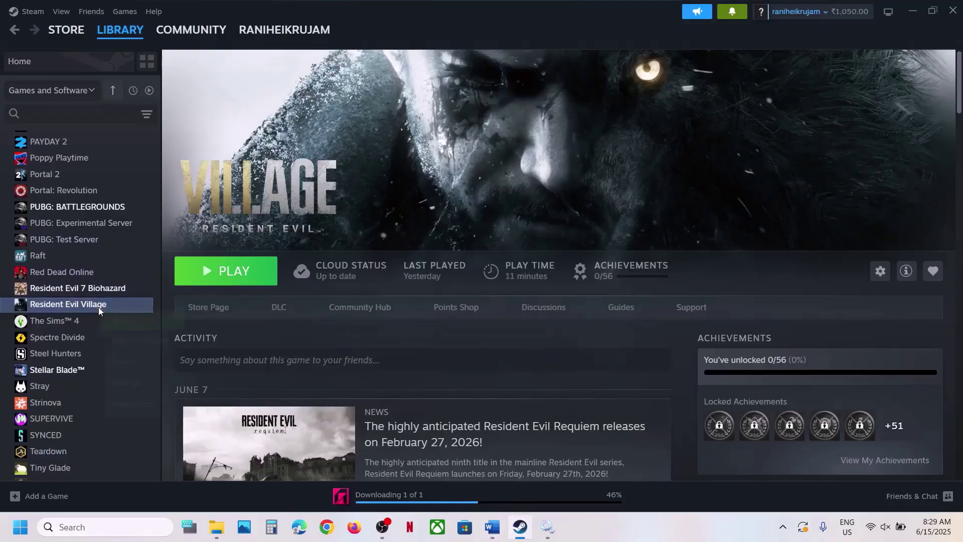
mouse_move(123, 381)
click(252, 406)
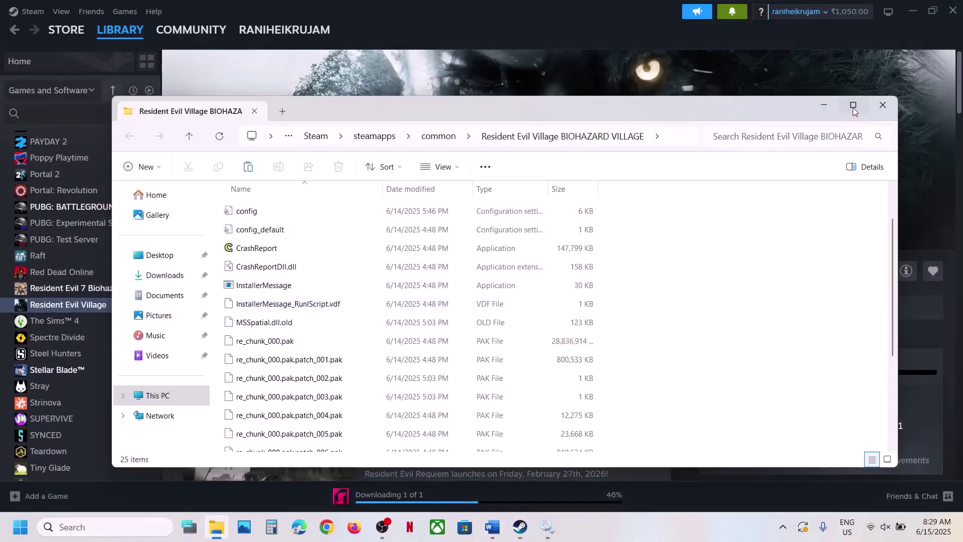
click(854, 106)
scroll(301, 331, down, 1)
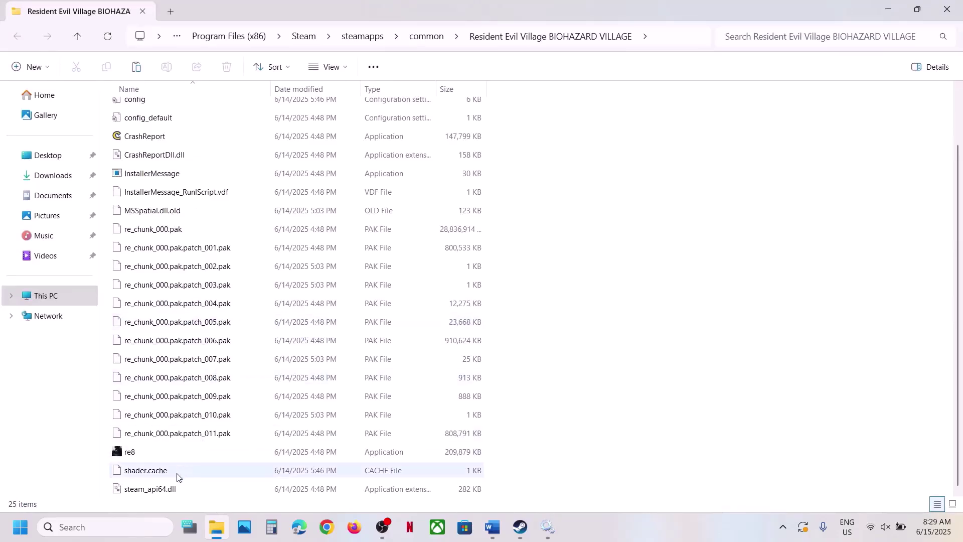
scroll(203, 315, up, 1)
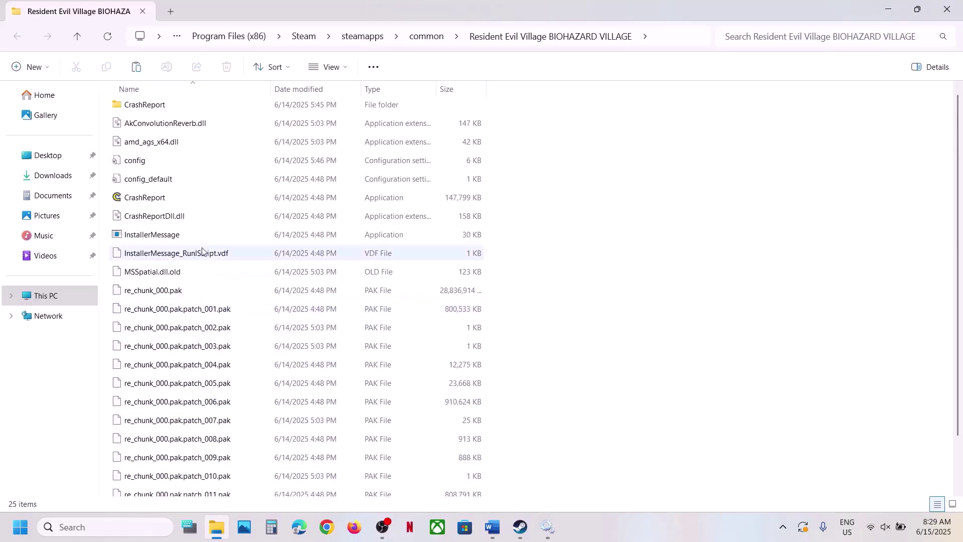
Back up the game's config file by copying it to the desktop beside MSSpatial.dll, and return to File Explorer.
click(156, 159)
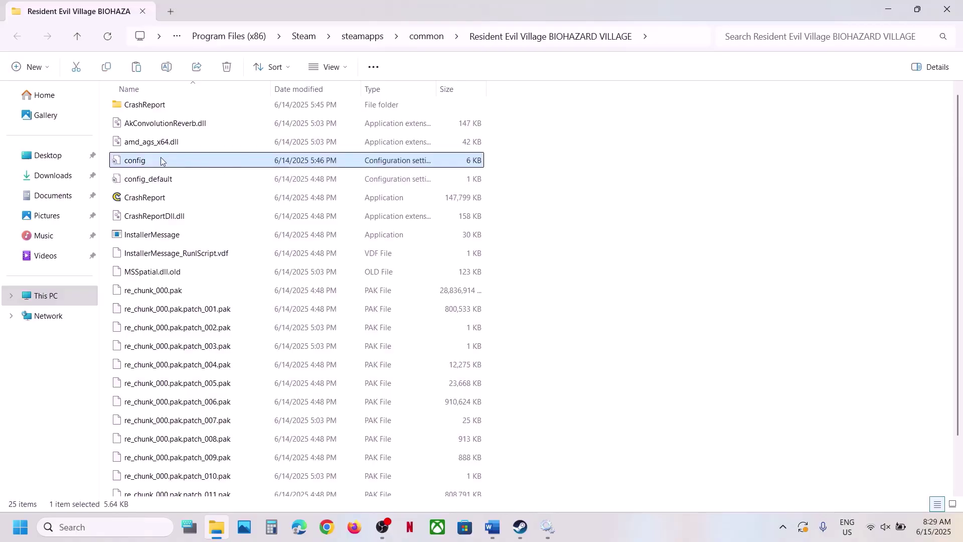
right_click(175, 165)
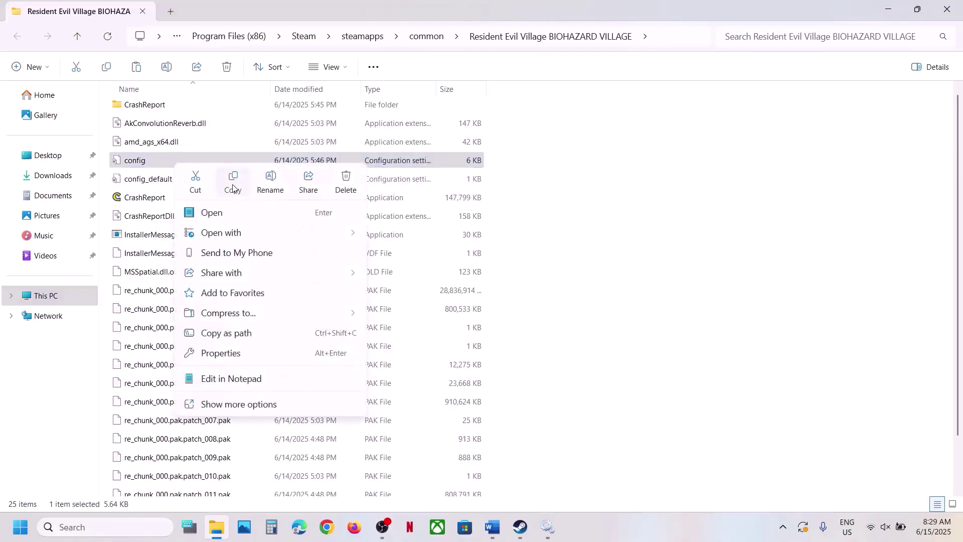
click(233, 188)
key(super+d)
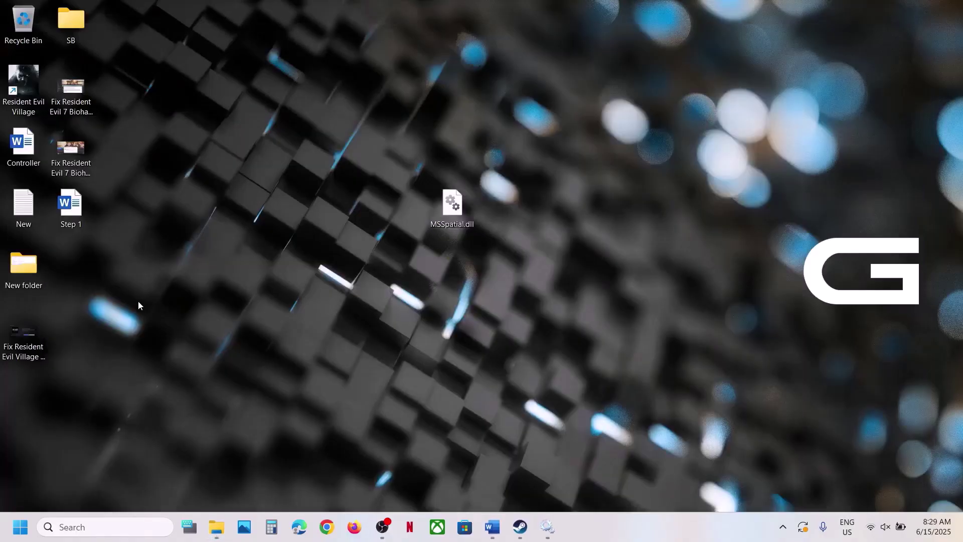
key(ctrl+v)
drag(23, 83, 413, 226)
click(216, 525)
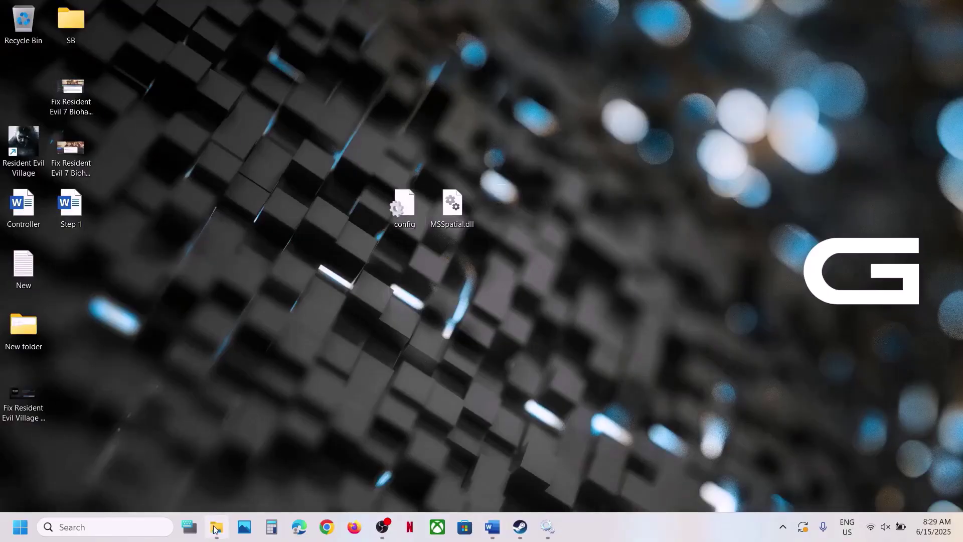
Delete the config file from the Resident Evil Village folder and switch to Steam.
right_click(182, 160)
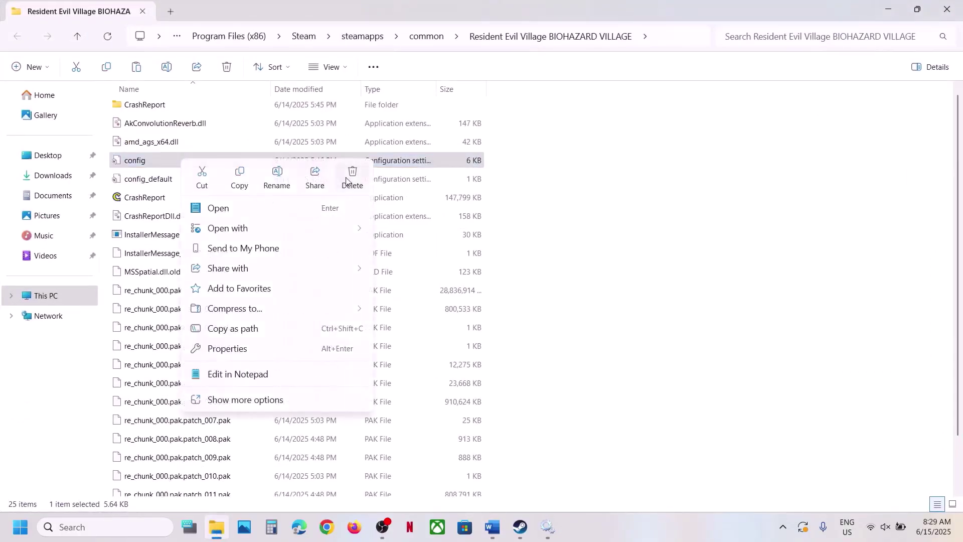
click(352, 176)
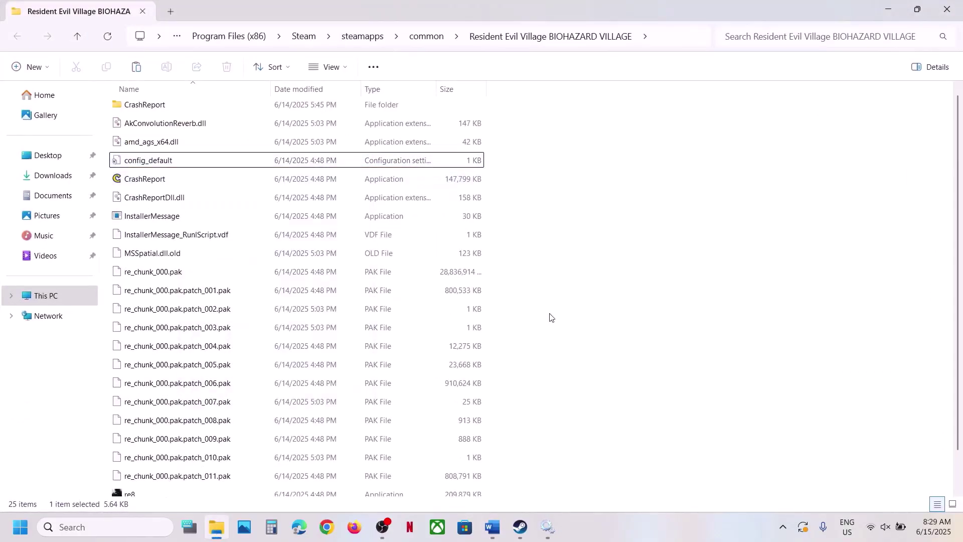
click(520, 526)
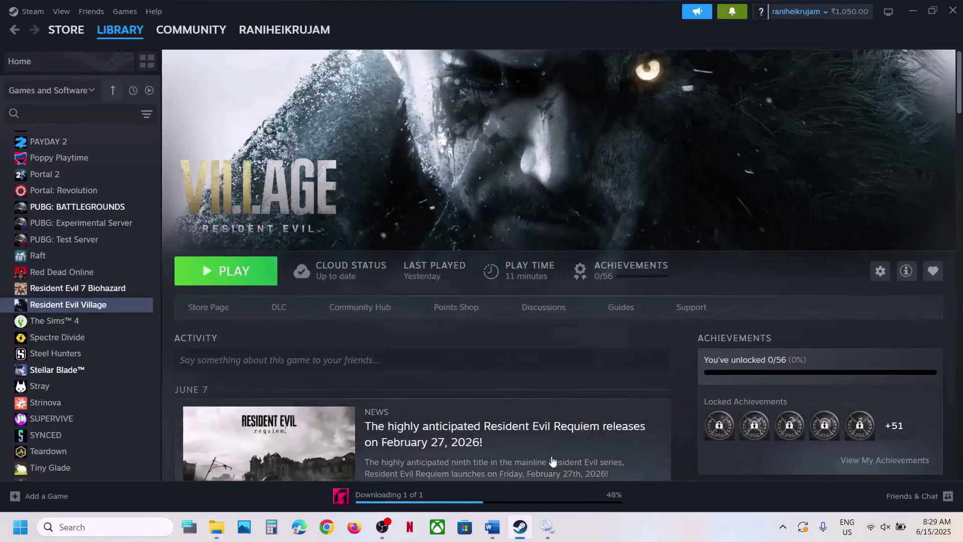
Read step 5 in the Word instructions, highlighting Koalageddon and the advice to close or uninstall such programs.
click(493, 527)
scroll(457, 323, down, 3)
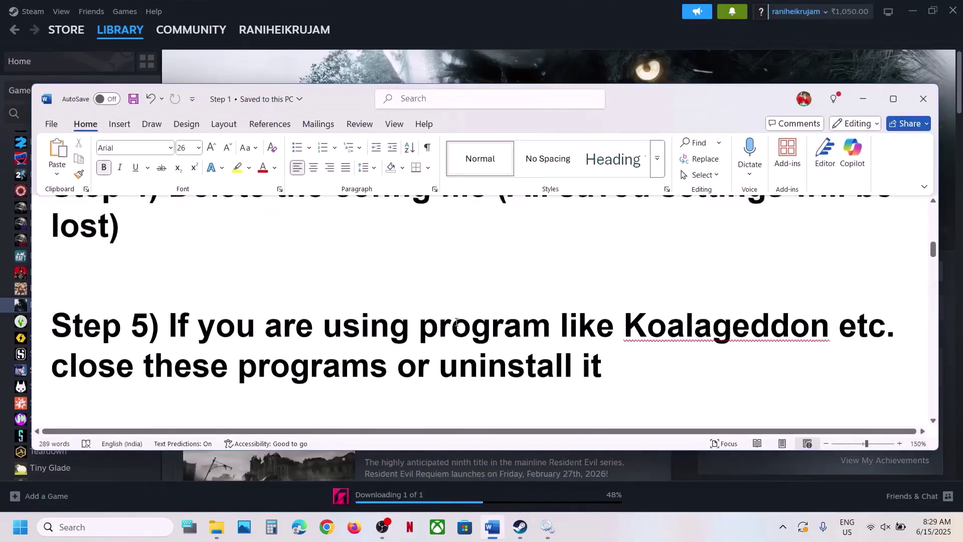
scroll(457, 323, down, 2)
scroll(432, 307, up, 2)
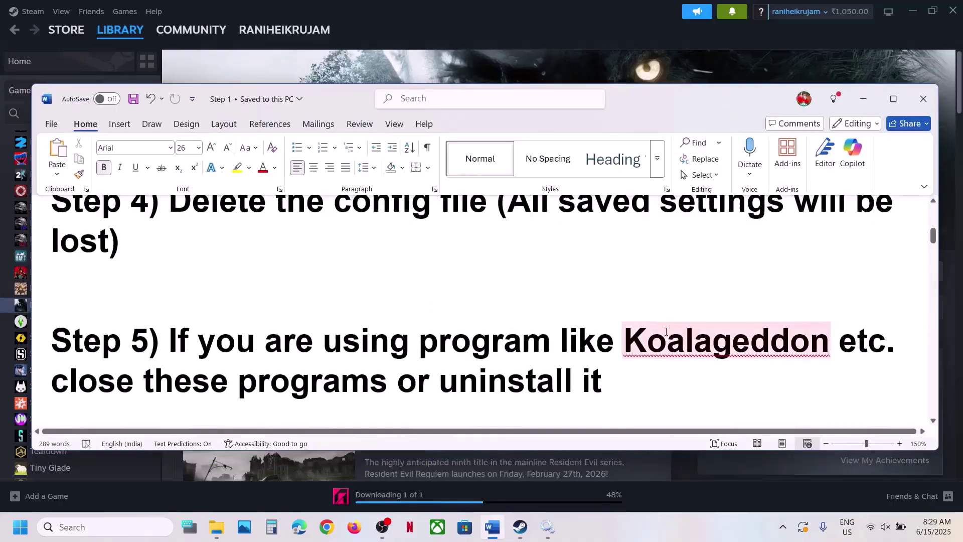
click(624, 345)
drag(624, 345, 830, 346)
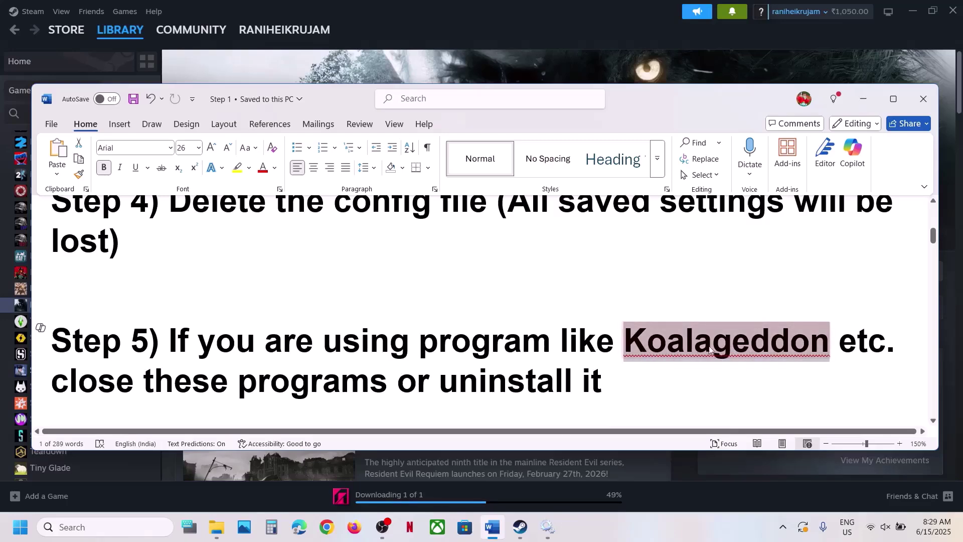
drag(84, 377, 396, 382)
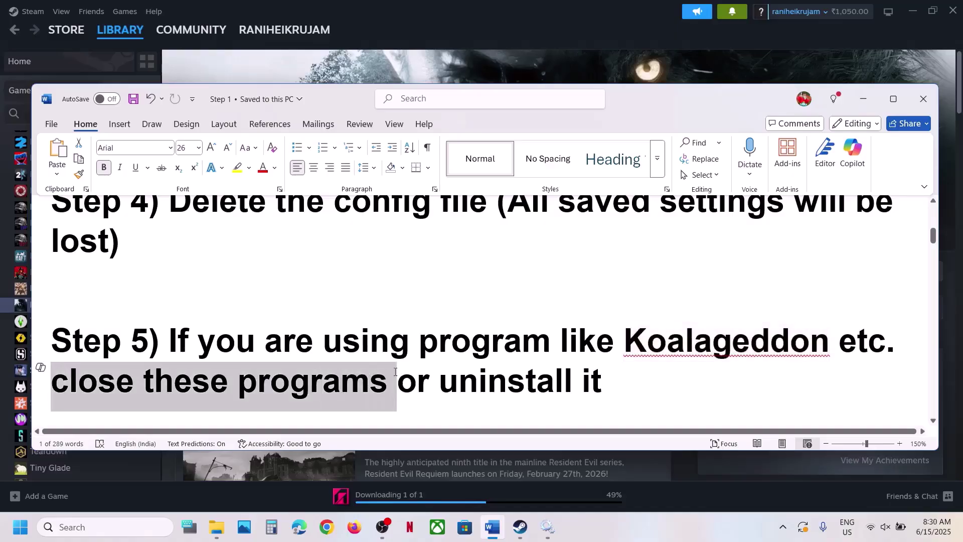
drag(605, 383, 525, 384)
drag(441, 353, 170, 343)
click(189, 343)
Read step 6 in the instructions, highlighting "Reinstall Steam" and the warning about losing installed games and userdata content.
scroll(188, 343, down, 5)
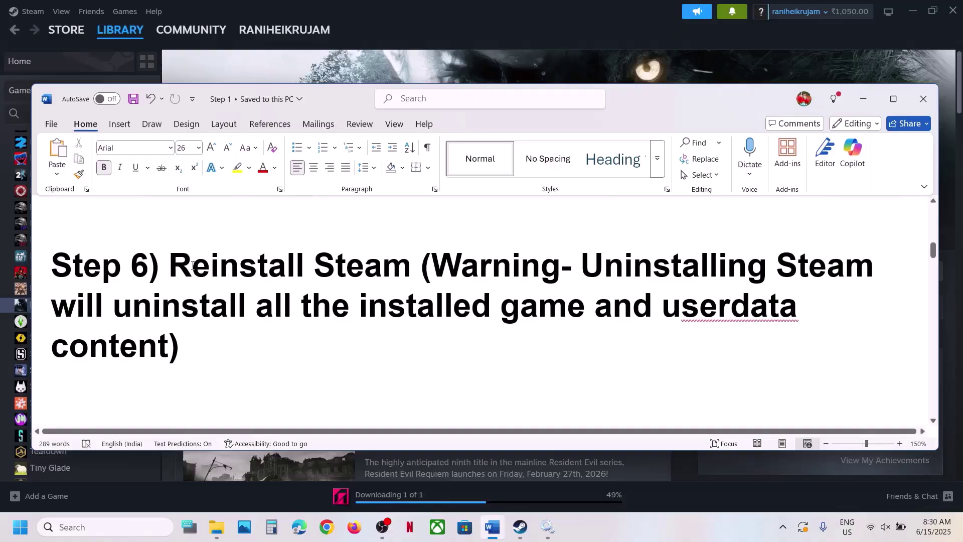
drag(192, 266, 416, 267)
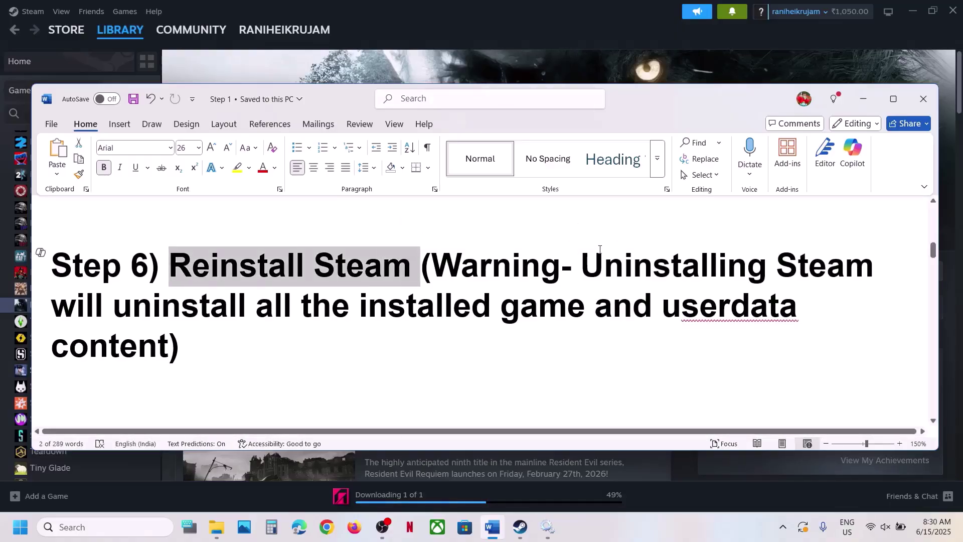
click(583, 264)
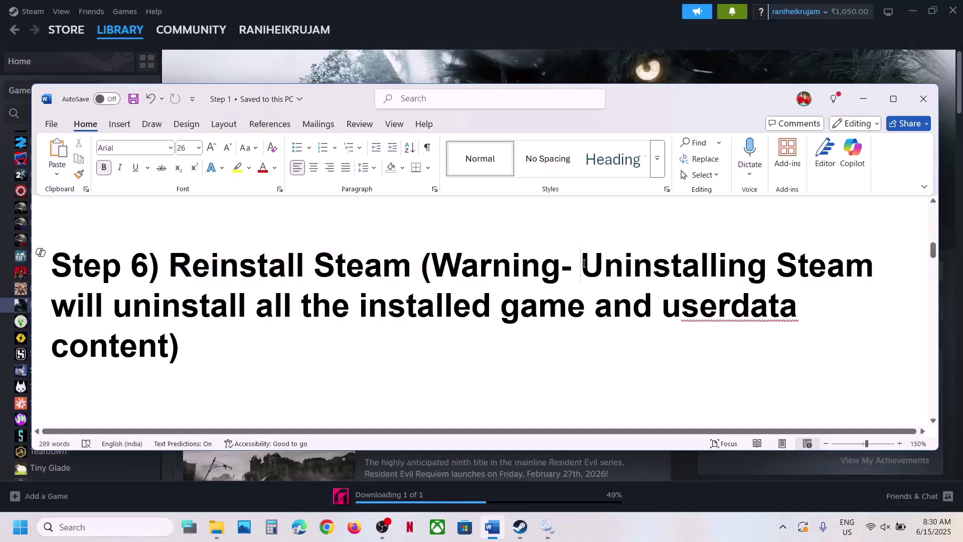
drag(583, 264, 189, 354)
click(188, 354)
drag(582, 261, 237, 358)
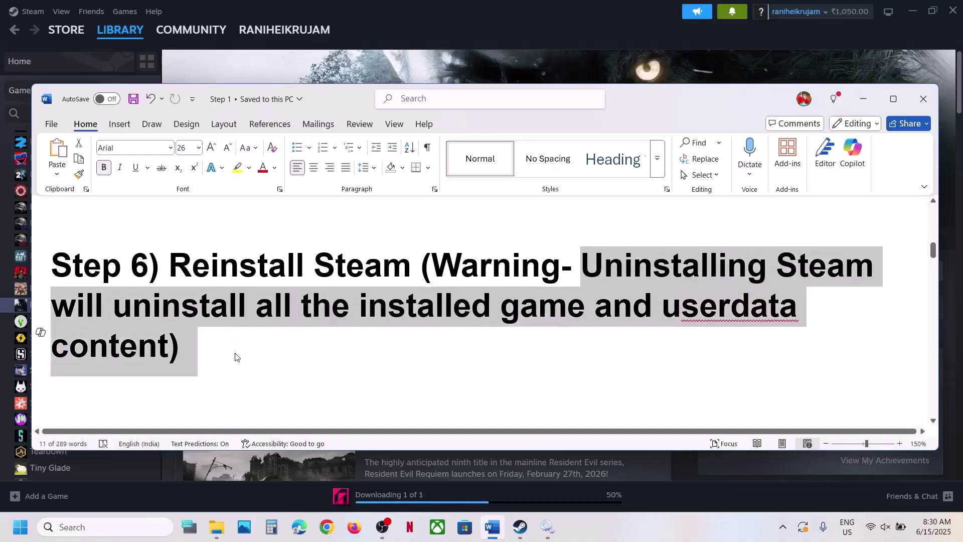
click(236, 357)
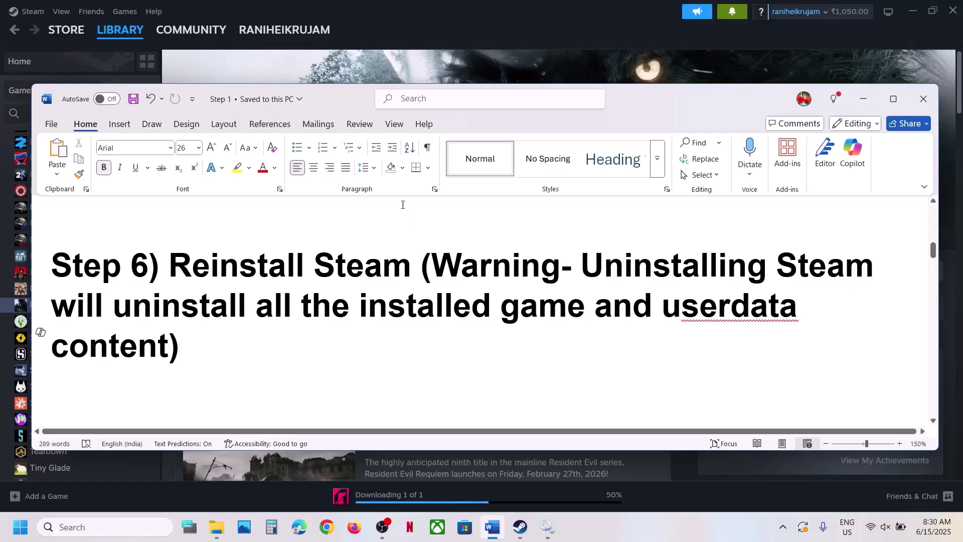
Search Windows for "steam" and choose to uninstall the Steam app, opening the Installed apps settings.
click(80, 527)
text(steam)
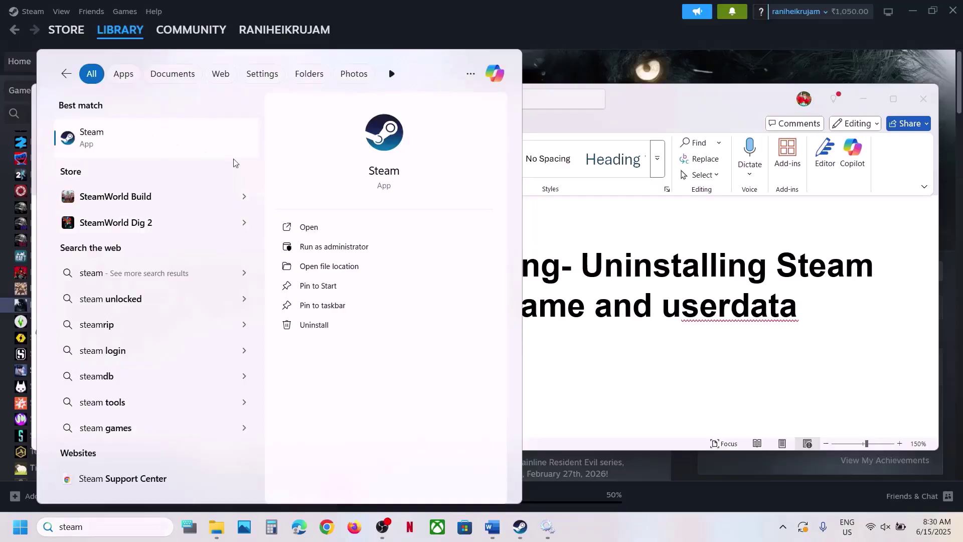
right_click(151, 135)
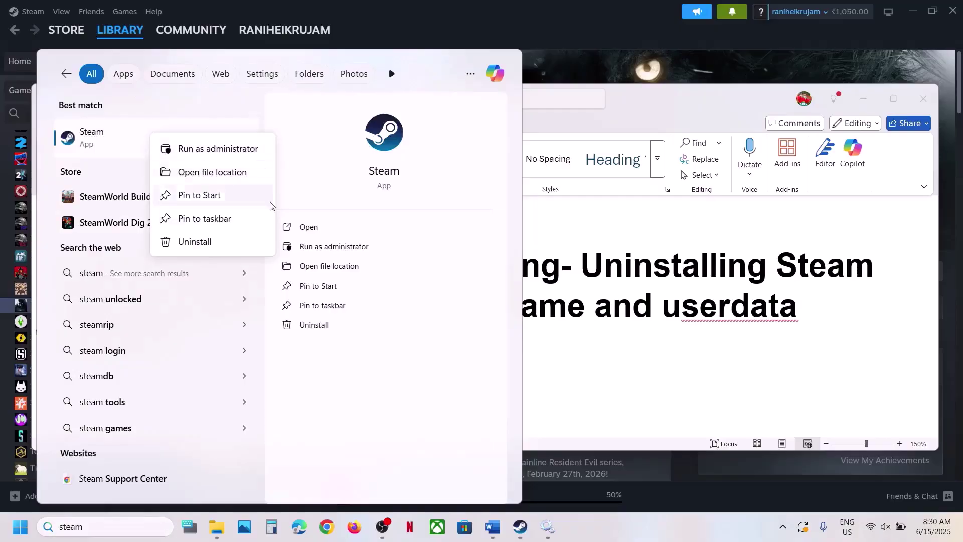
click(317, 326)
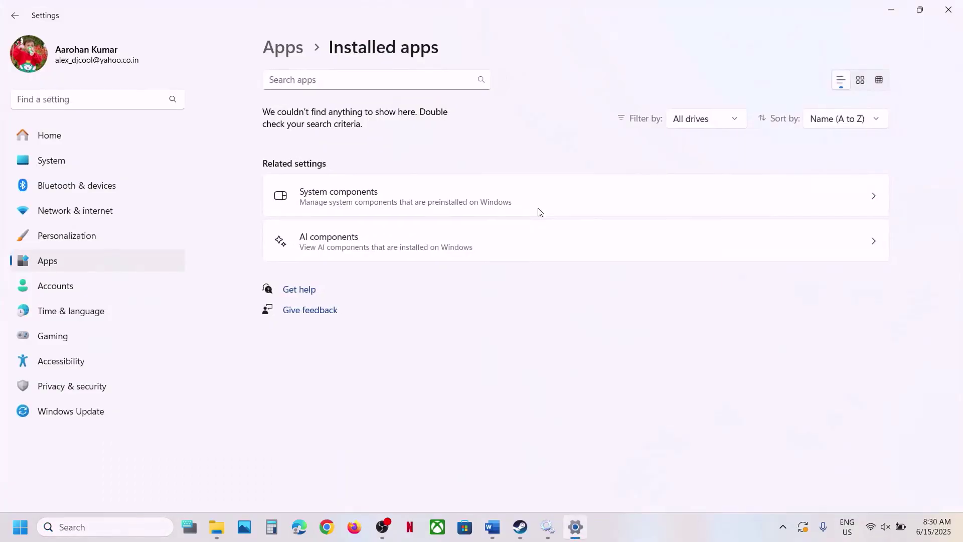
Search the installed apps for "steam", bring up Steam's uninstall confirmation, and dismiss it without uninstalling.
click(315, 81)
text(steam)
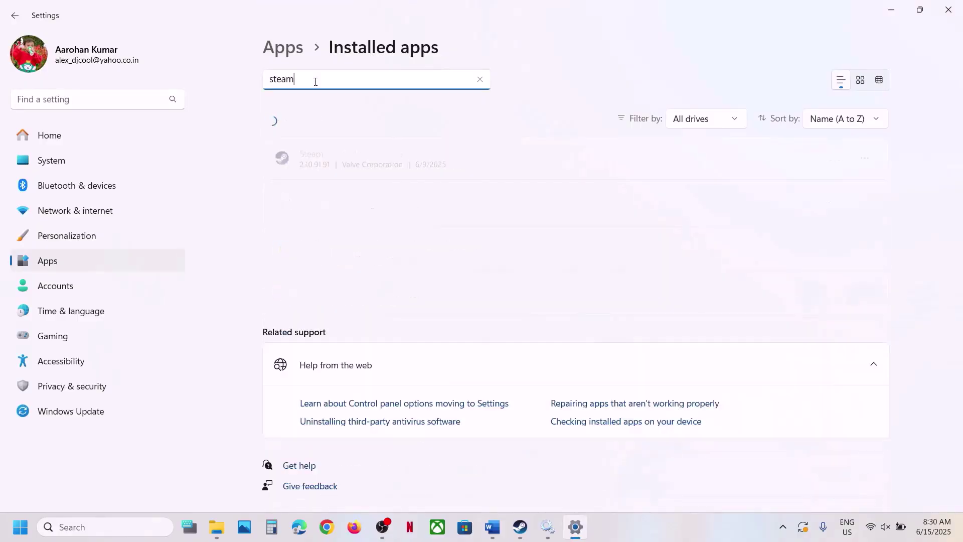
click(864, 161)
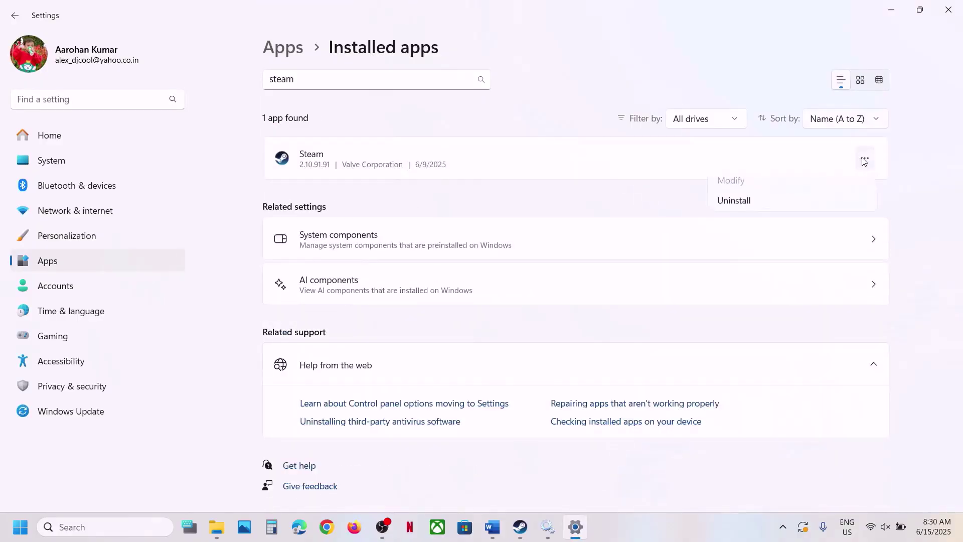
click(772, 206)
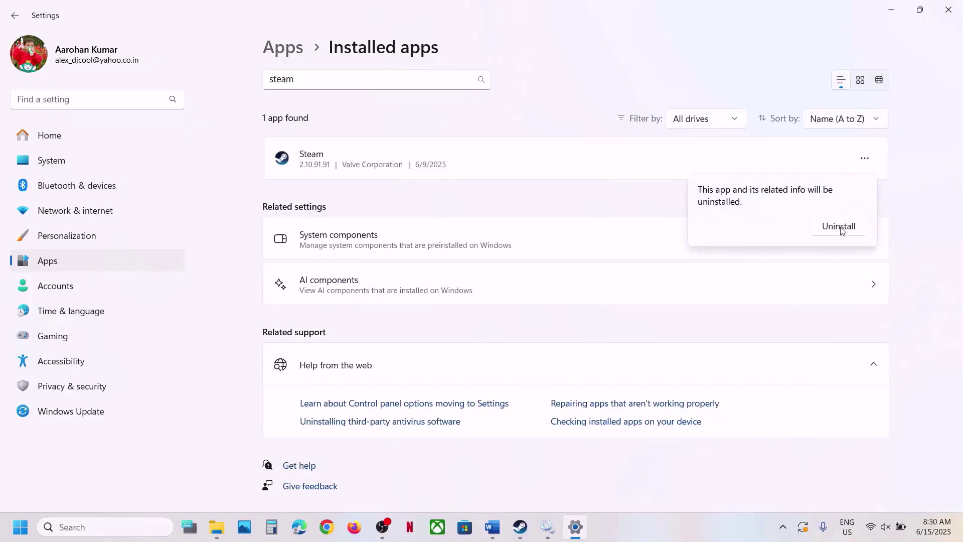
click(918, 225)
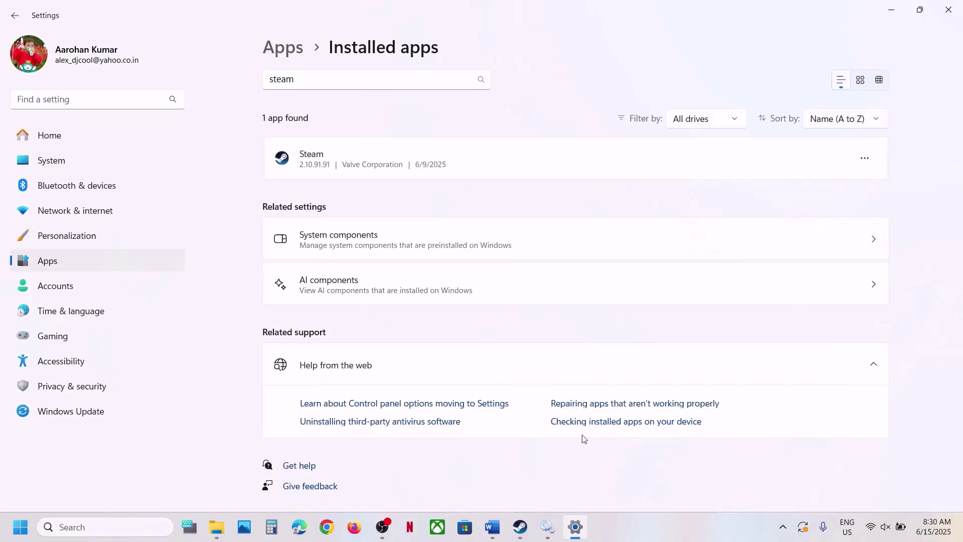
Reread the step 6 warning about uninstalling Steam in the Word document and return to the Installed apps settings.
click(492, 526)
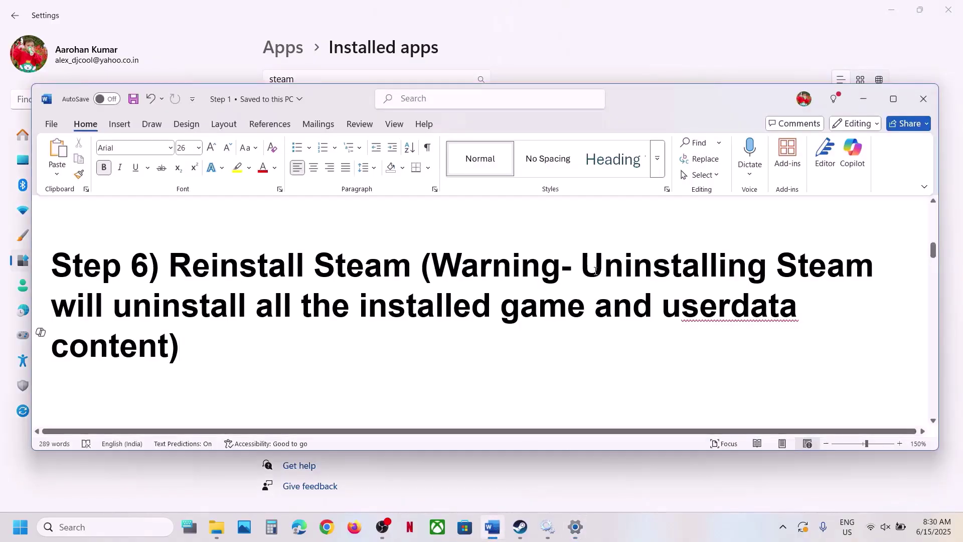
drag(588, 268, 253, 348)
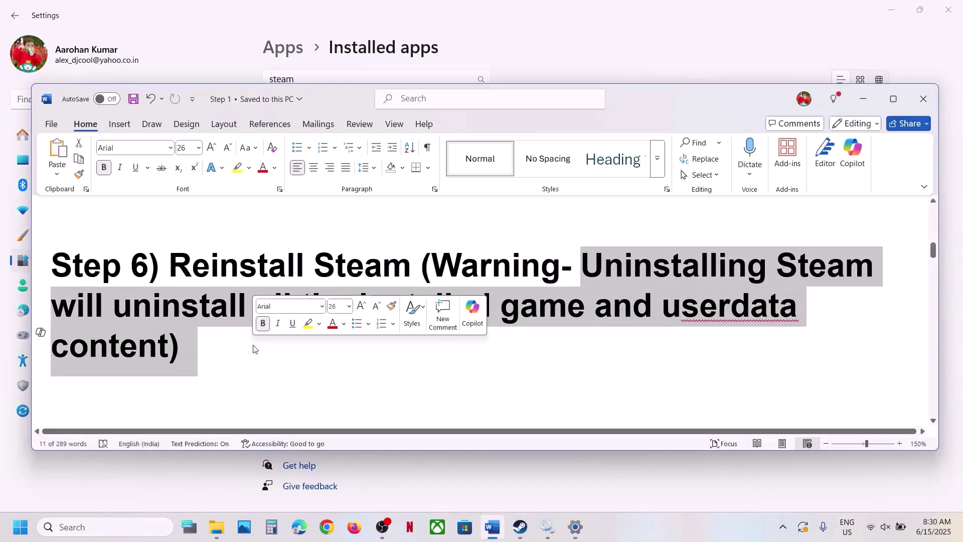
click(254, 348)
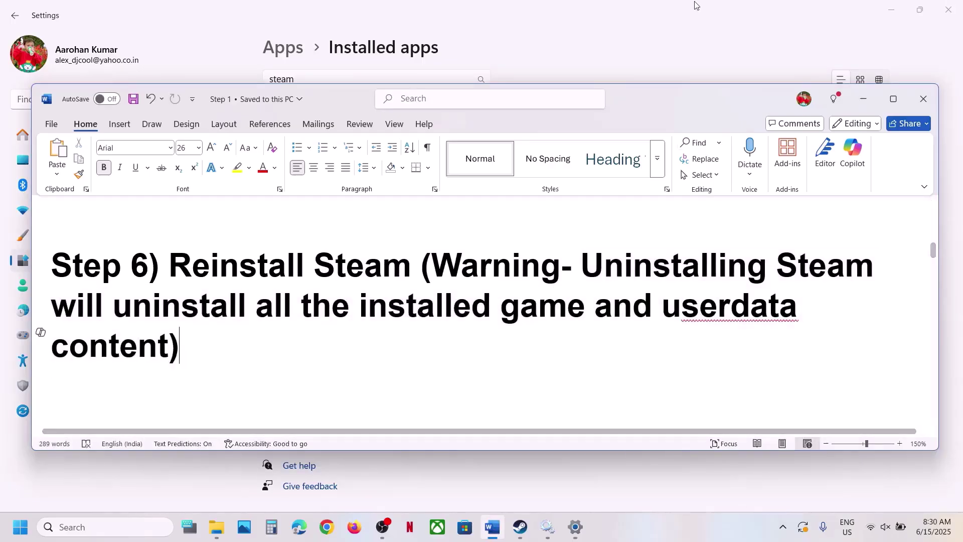
click(624, 46)
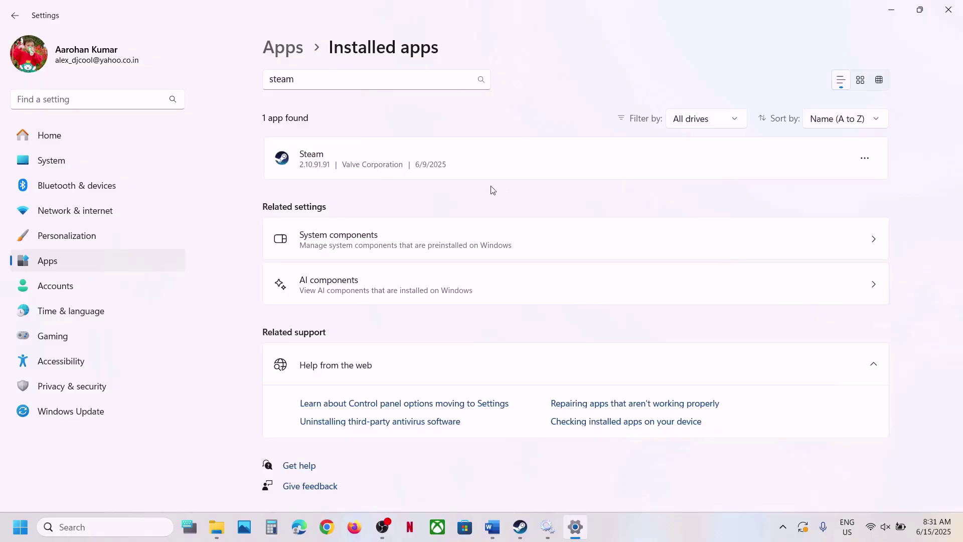
Switch to Chrome, open the Install Steam page on the Steam website, and return to the Steam client.
click(326, 527)
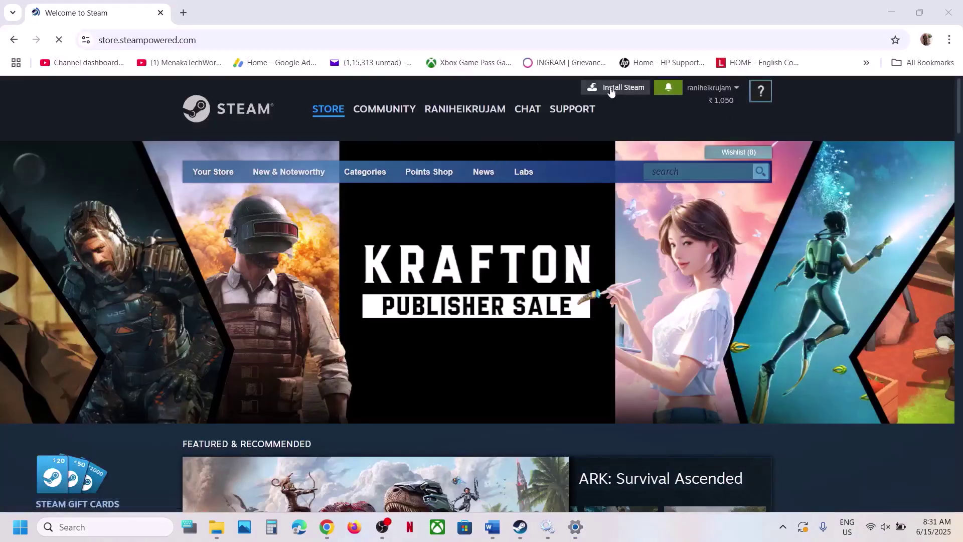
click(627, 90)
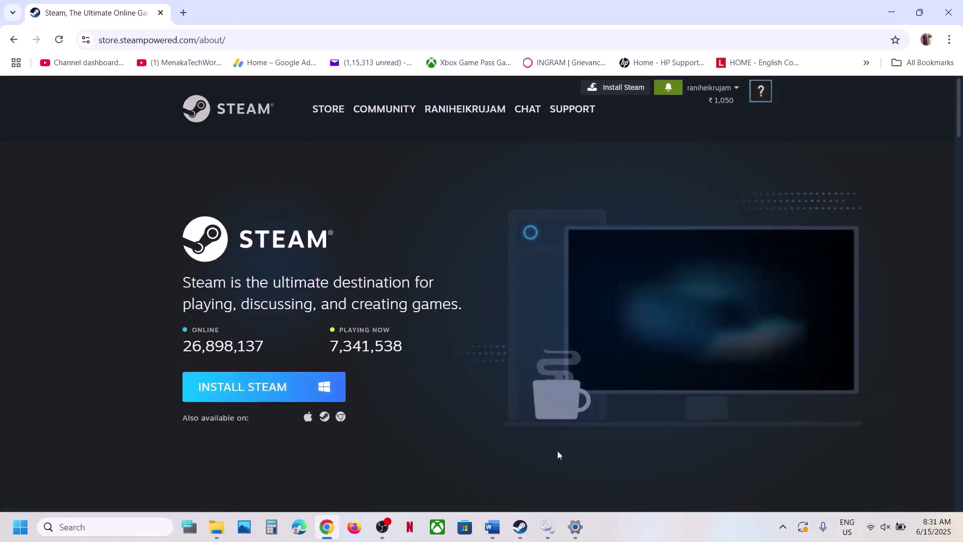
click(520, 527)
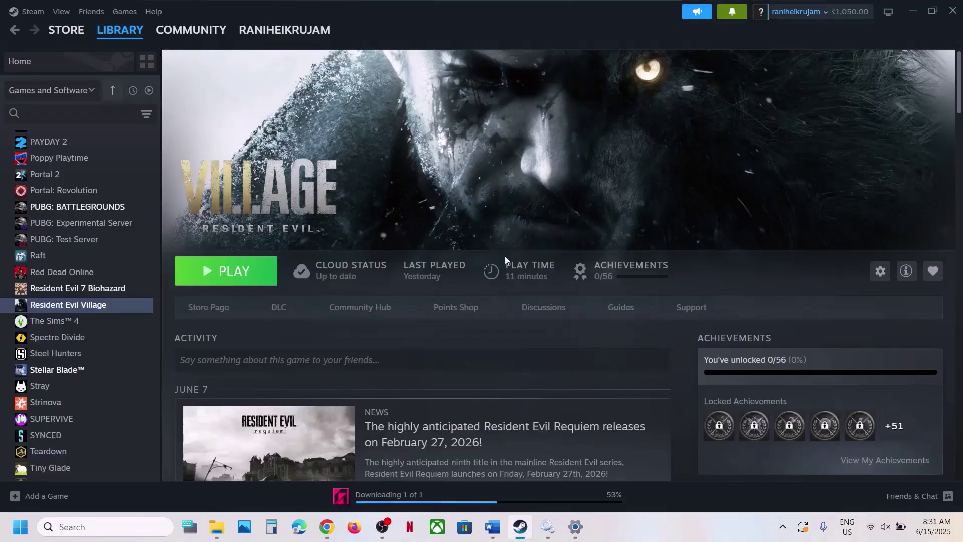
Read step 7 in the Word instructions, highlighting "Run the game from game installation", and return to Steam.
click(492, 527)
scroll(424, 368, down, 3)
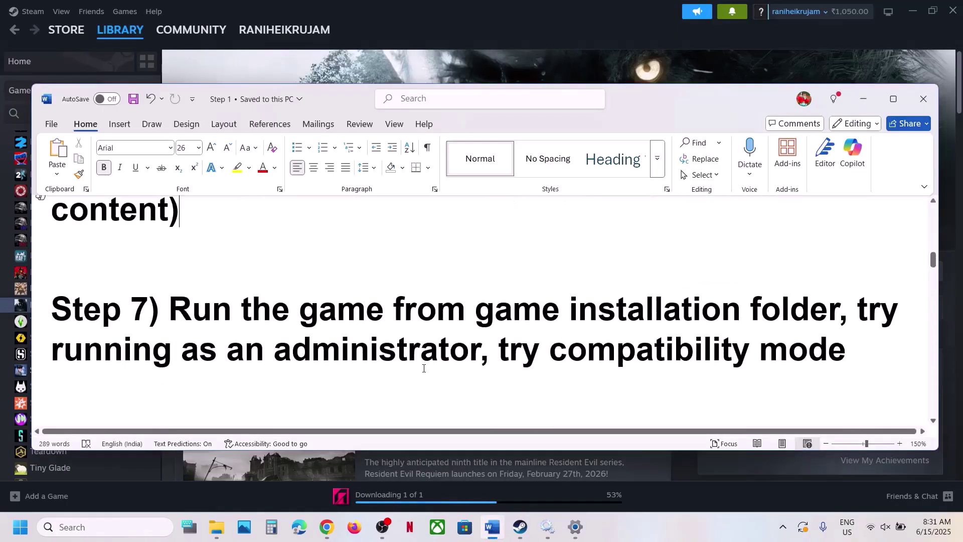
drag(225, 296, 693, 320)
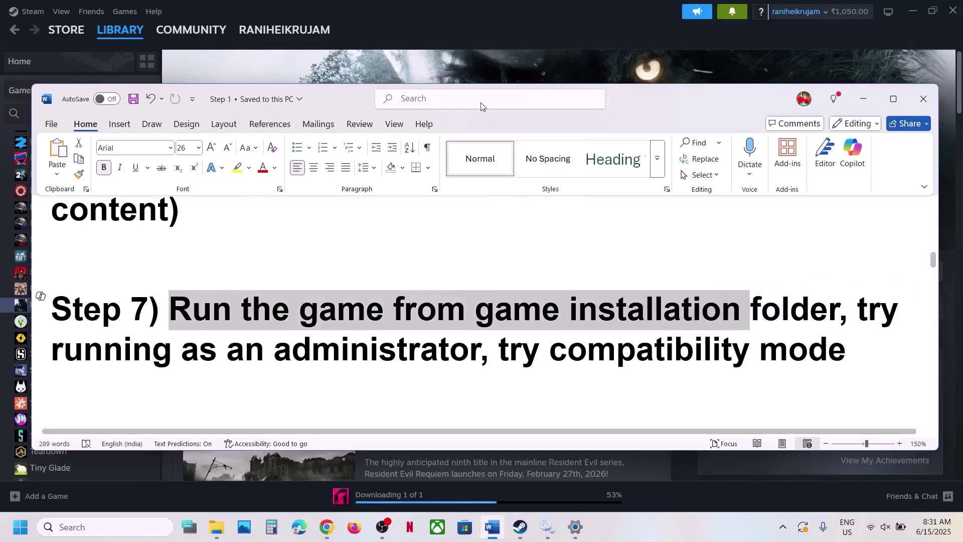
click(472, 79)
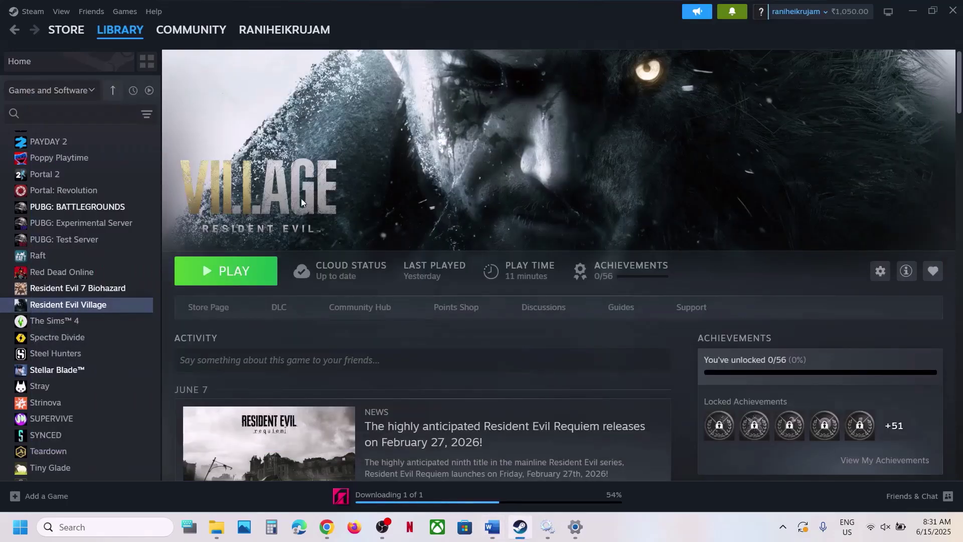
Browse the local files of Resident Evil Village from the Steam library and maximize the game folder window.
right_click(111, 307)
mouse_move(151, 384)
click(245, 405)
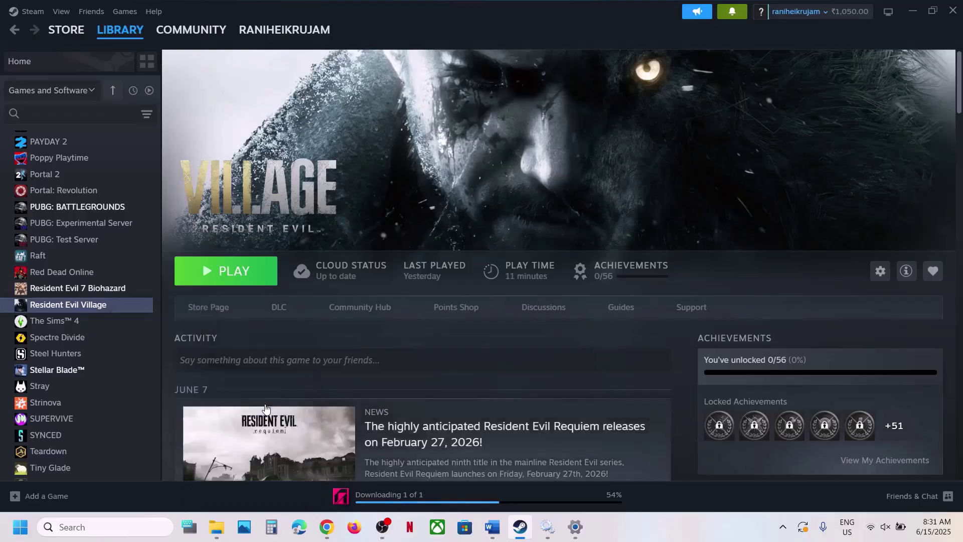
click(852, 104)
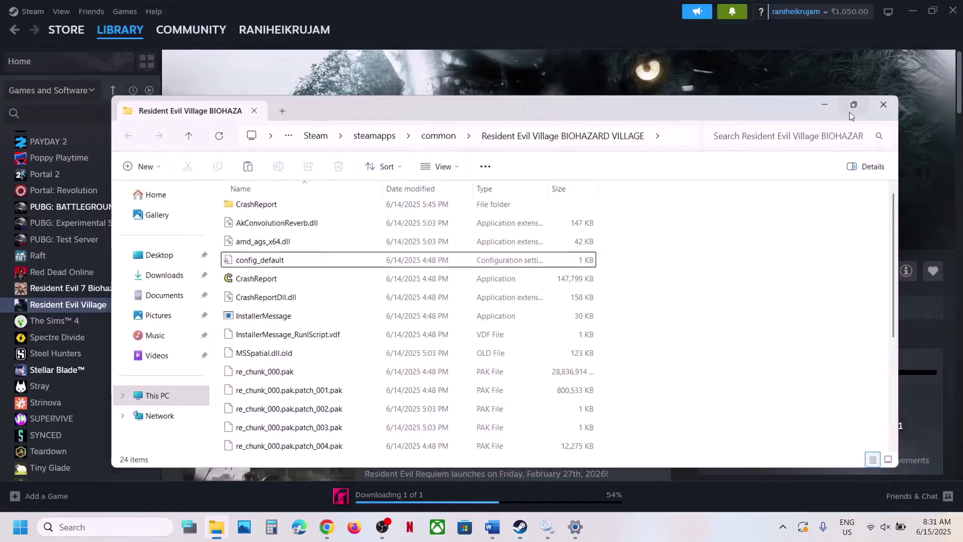
Set the re8 application in the Resident Evil Village folder to run as an administrator and apply the change.
scroll(201, 280, down, 1)
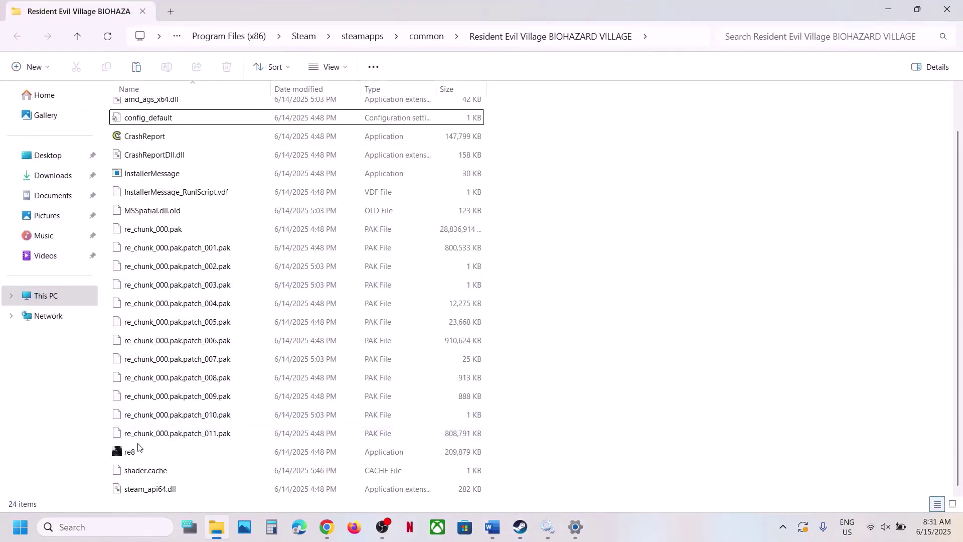
click(138, 456)
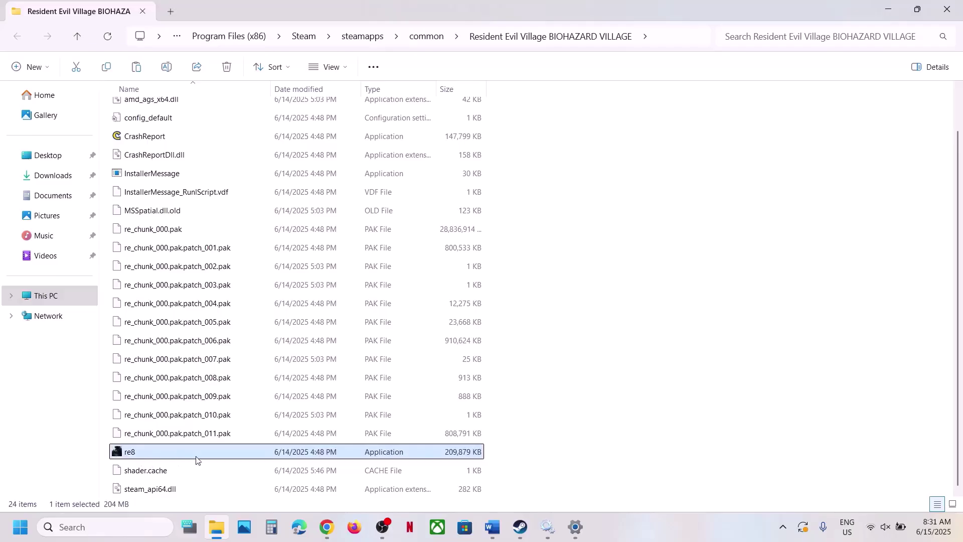
right_click(156, 454)
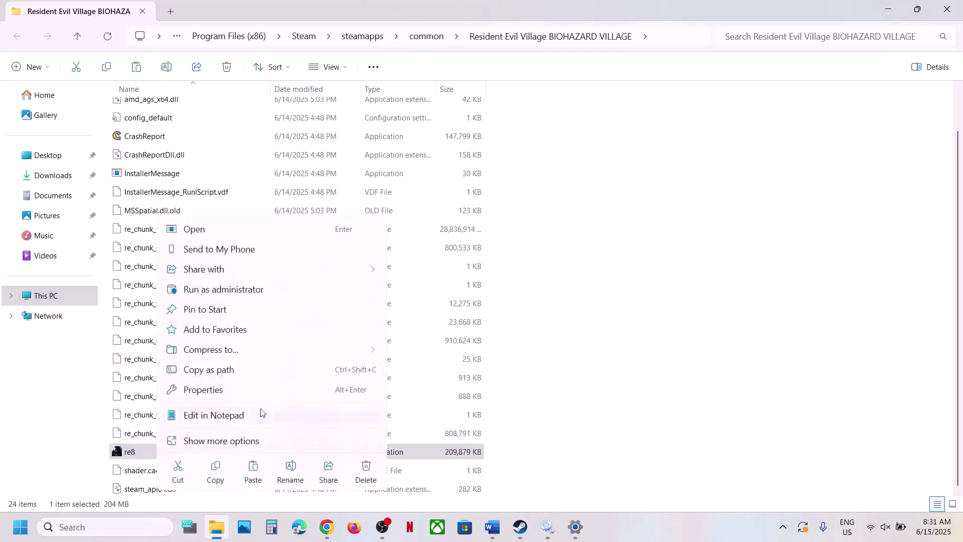
click(236, 389)
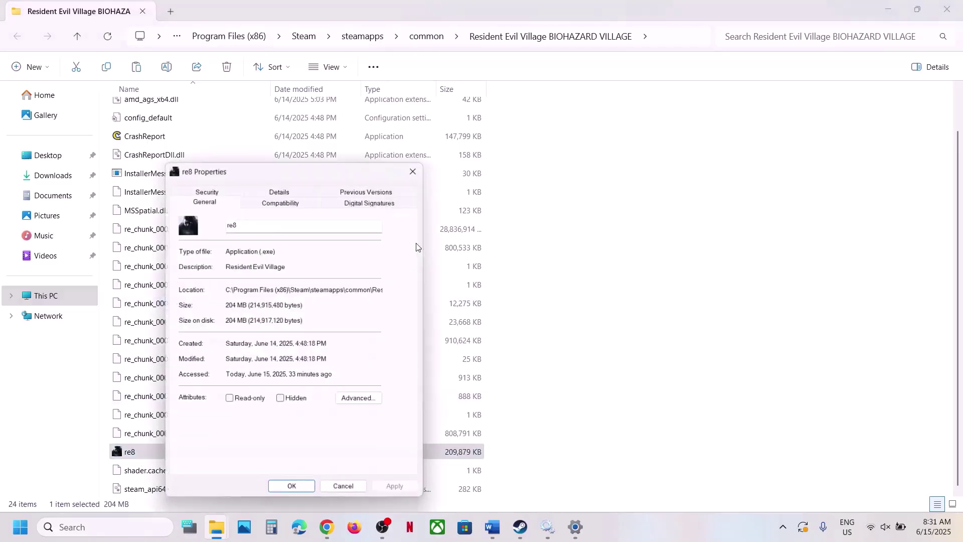
click(286, 200)
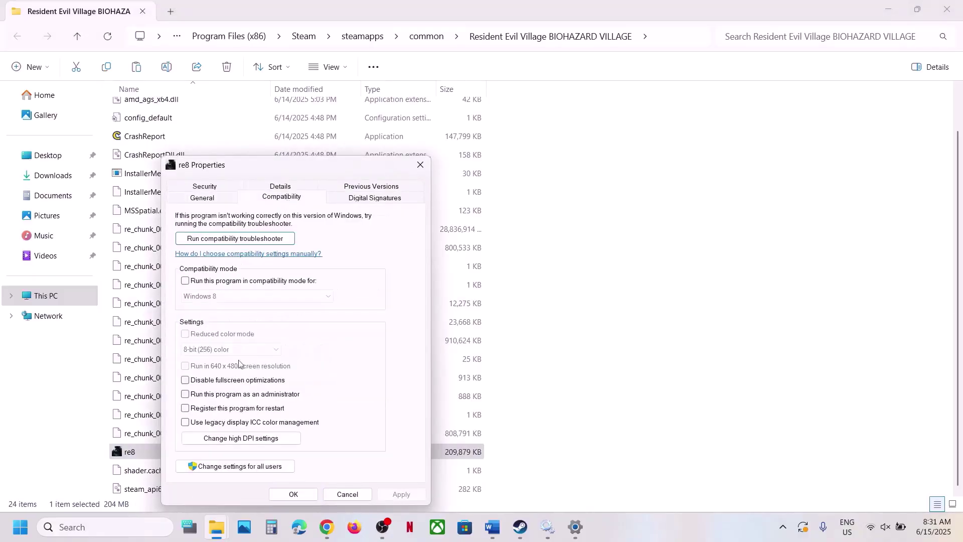
click(185, 395)
click(401, 494)
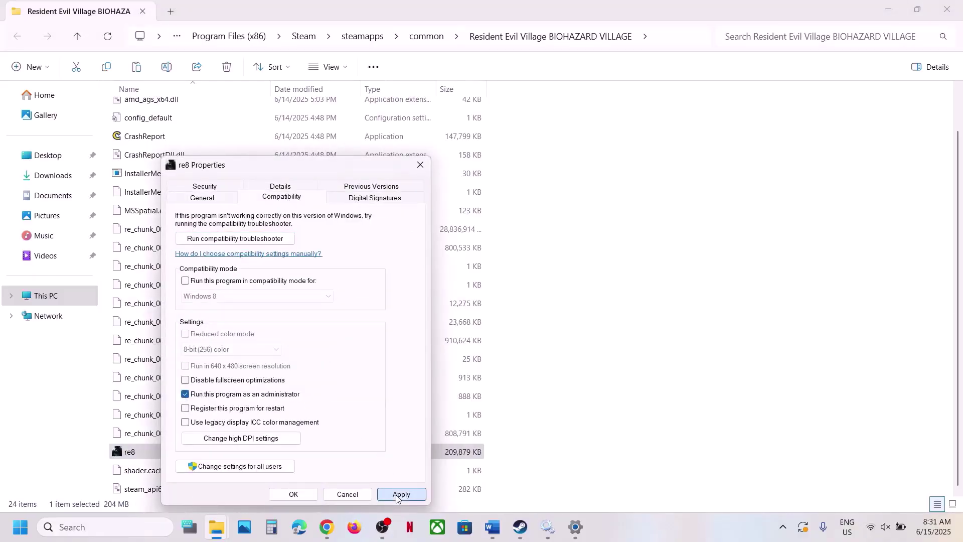
click(294, 495)
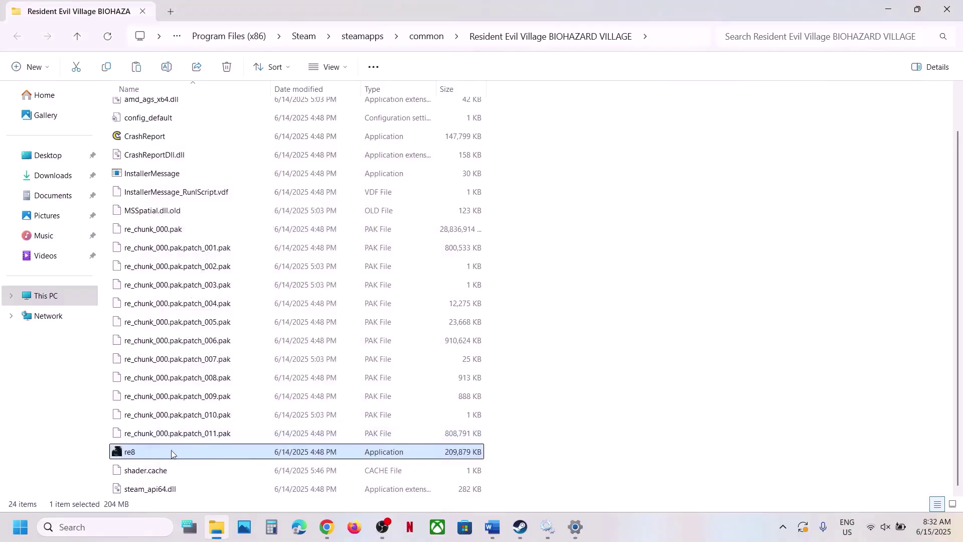
Reopen the compatibility properties of re8, enable compatibility mode for Windows 8, and apply it.
right_click(170, 454)
click(216, 387)
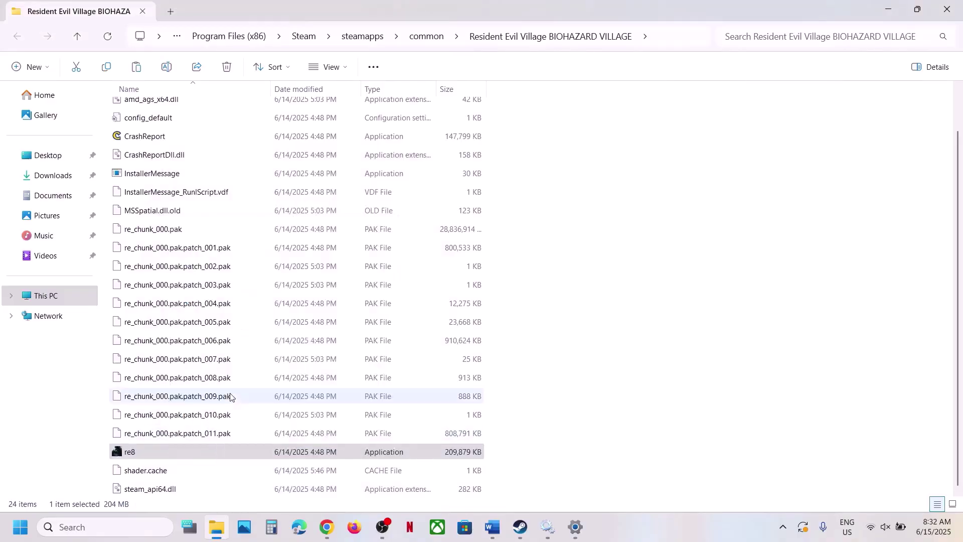
click(278, 199)
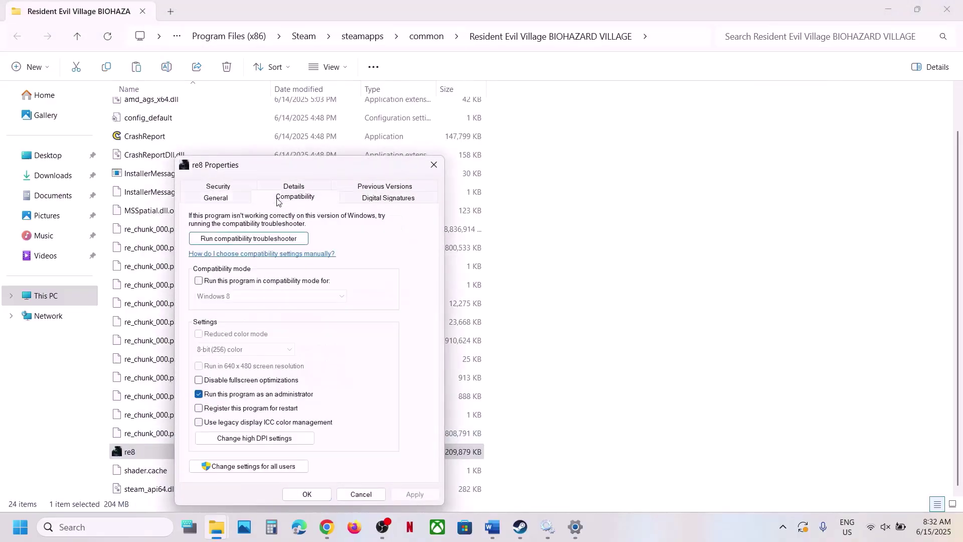
click(218, 284)
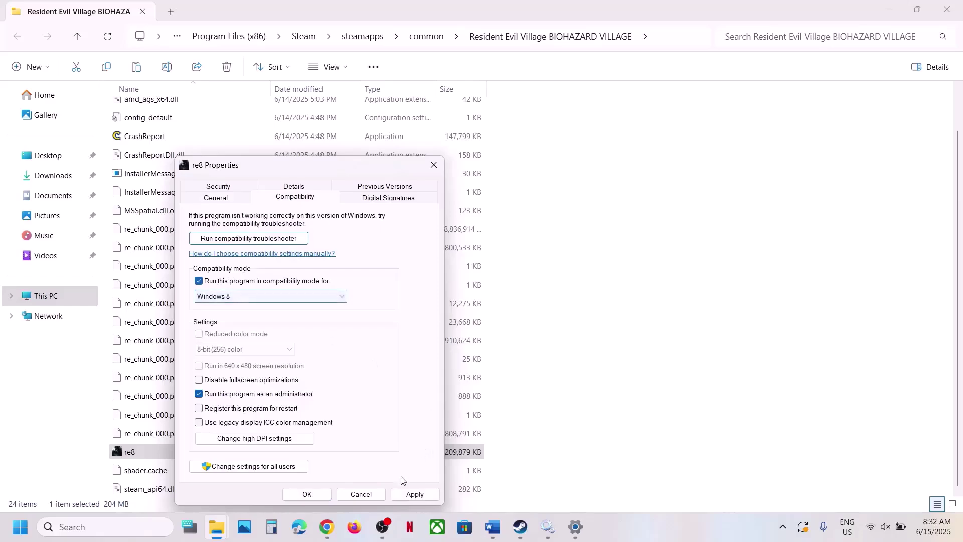
click(415, 494)
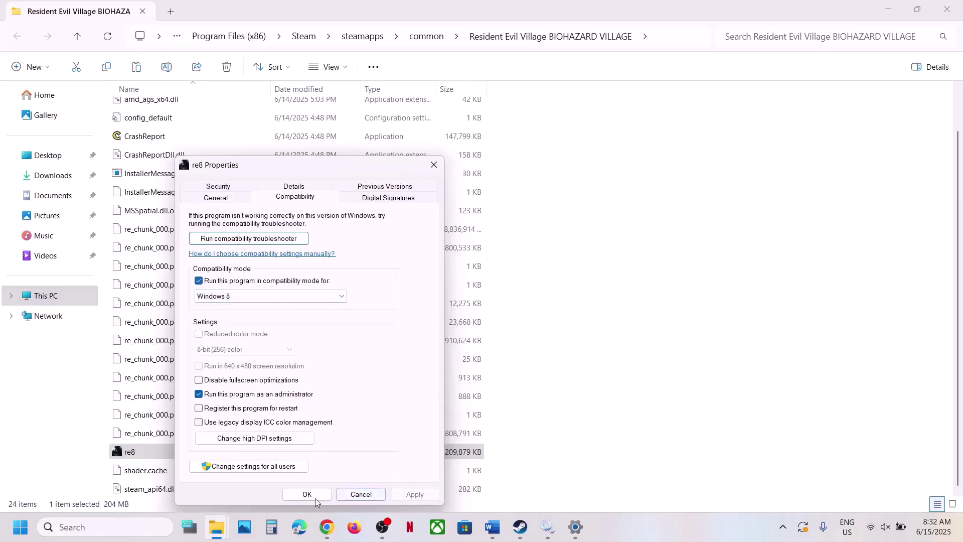
Change the re8 compatibility mode to Windows 7, disable fullscreen optimizations, and save the properties.
click(267, 296)
click(259, 331)
click(415, 496)
double_click(213, 384)
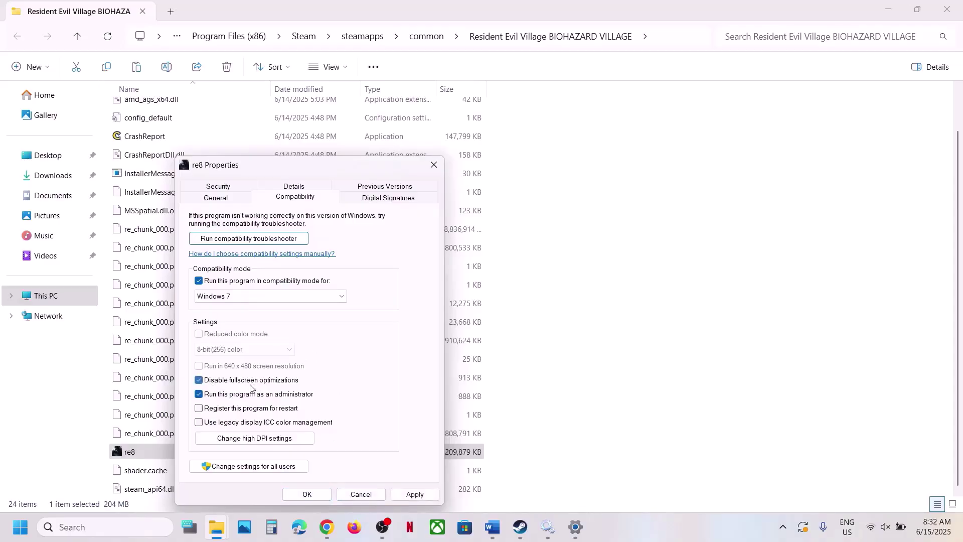
click(415, 494)
click(317, 498)
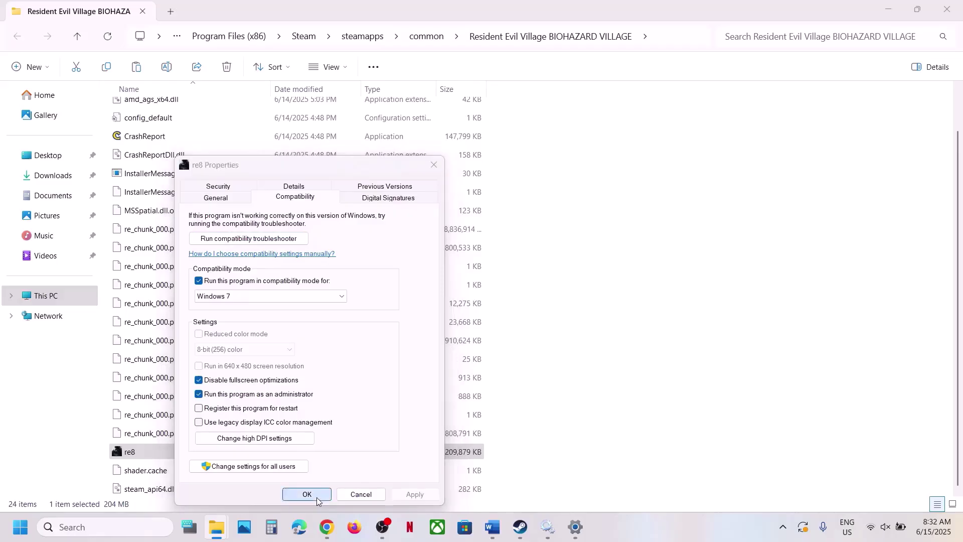
Turn off compatibility mode and running as an administrator in the re8 properties, and save the changes.
right_click(144, 454)
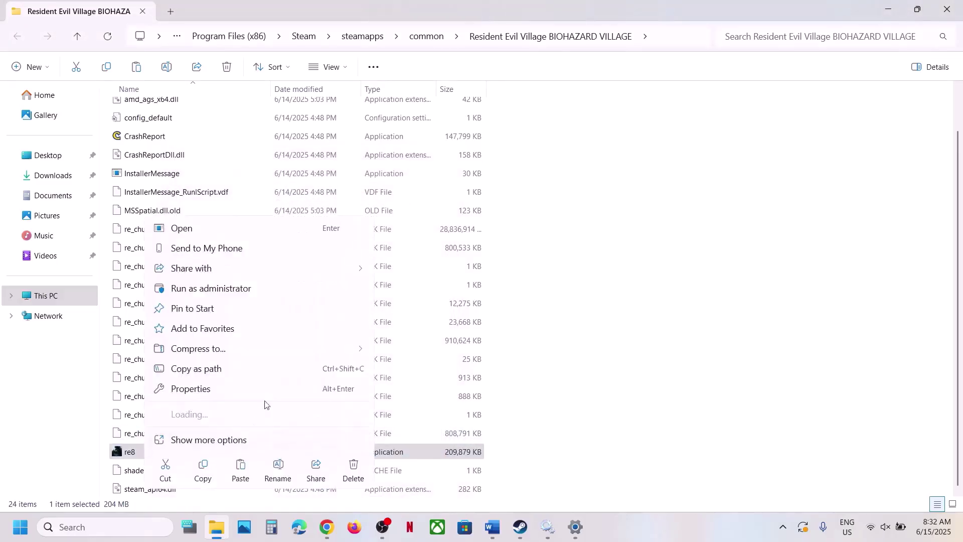
click(229, 391)
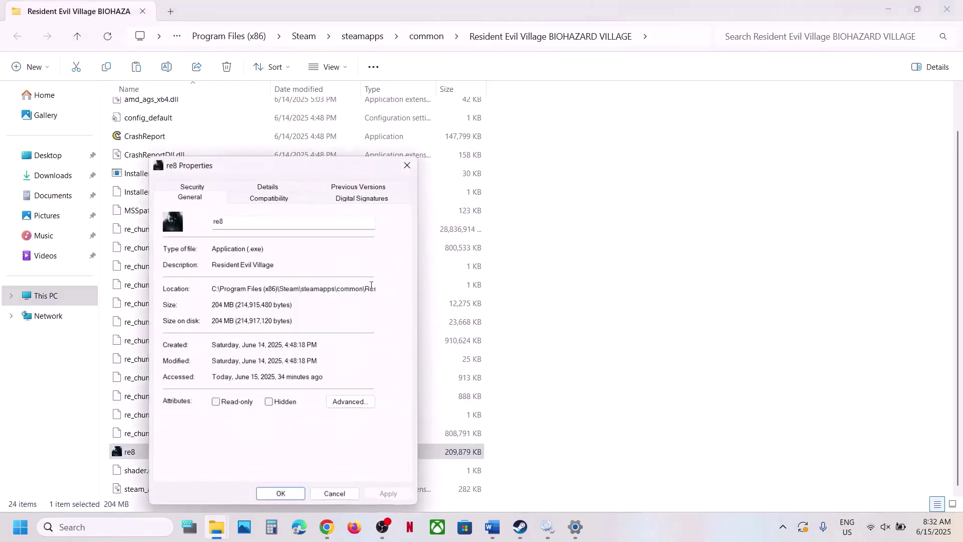
click(265, 199)
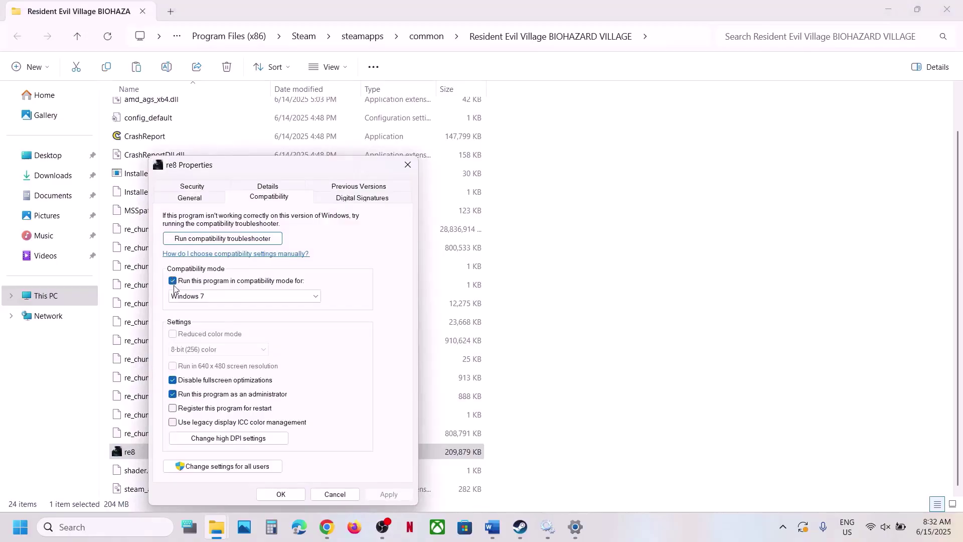
click(174, 282)
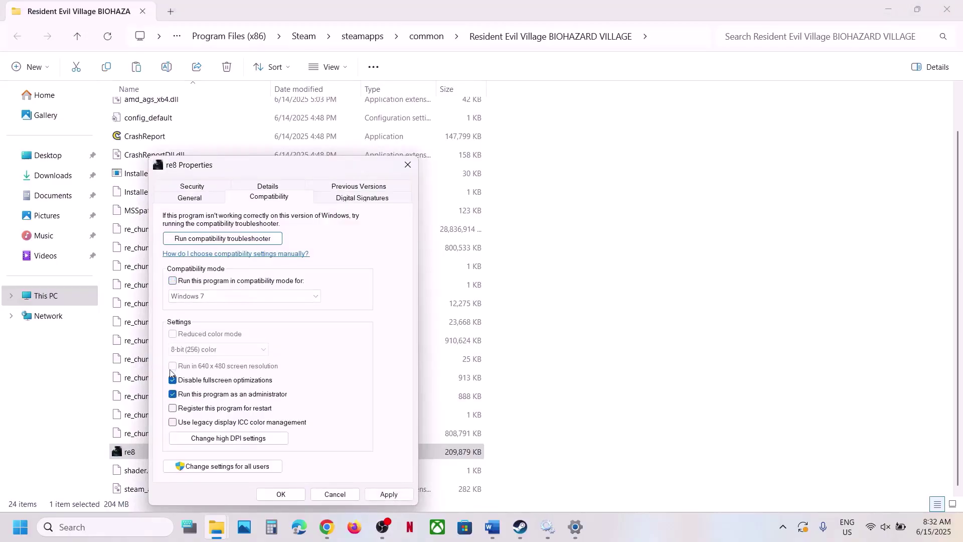
click(173, 395)
click(383, 498)
click(282, 491)
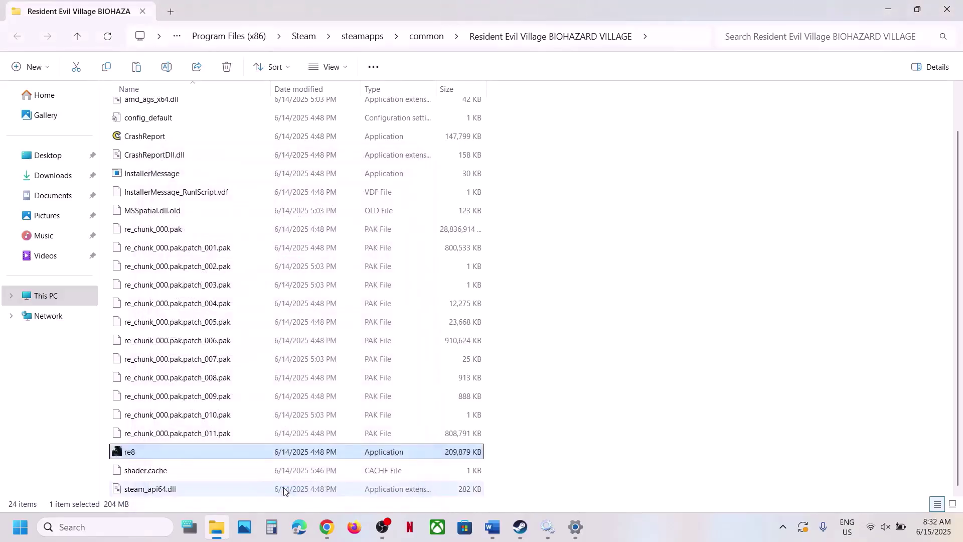
Switch to the Word instructions, read step 8 about allowing the game exe through antivirus, Windows Security and firewall, and return to Steam.
click(520, 524)
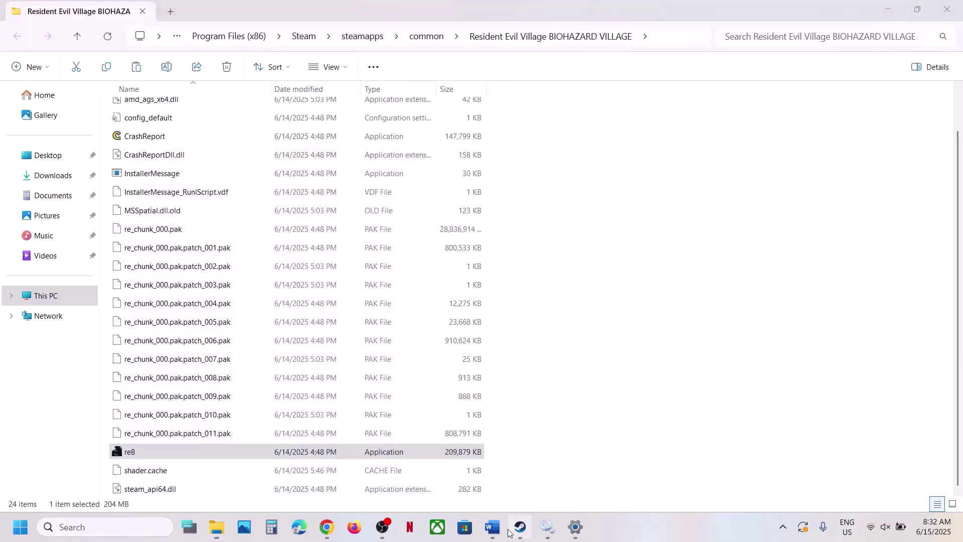
click(493, 526)
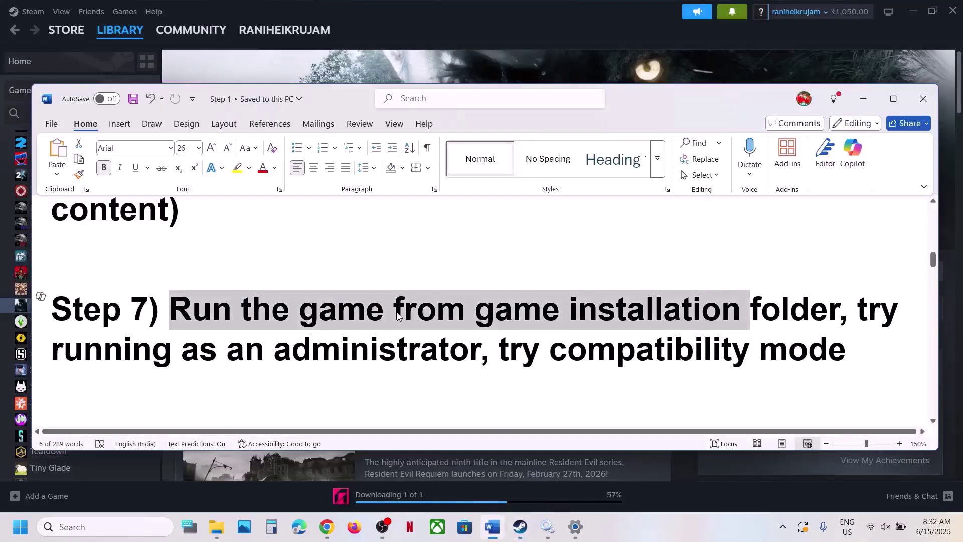
scroll(397, 313, down, 3)
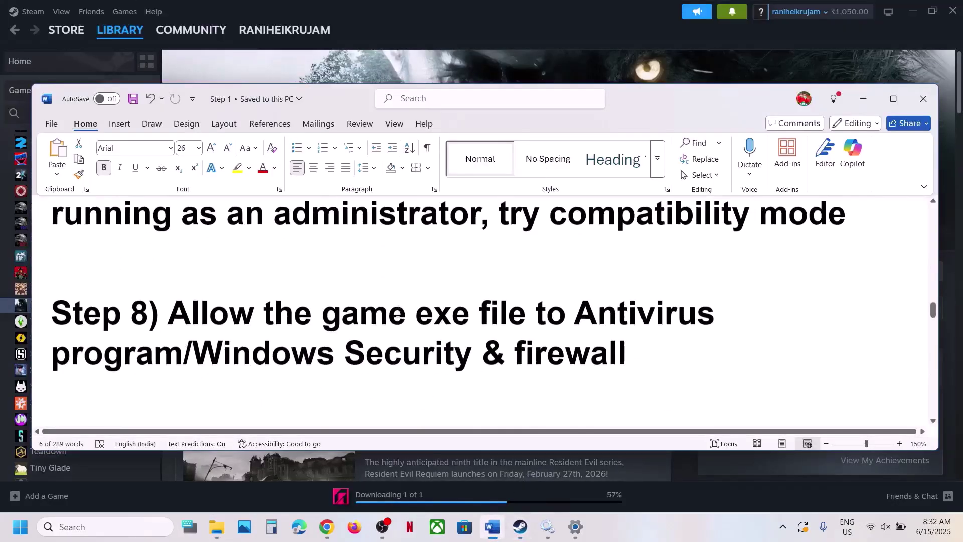
click(510, 52)
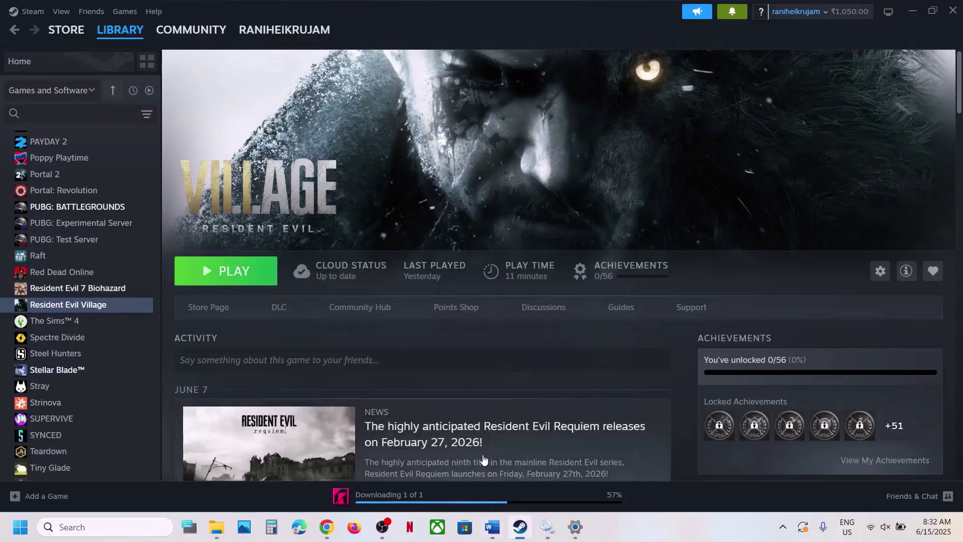
click(493, 525)
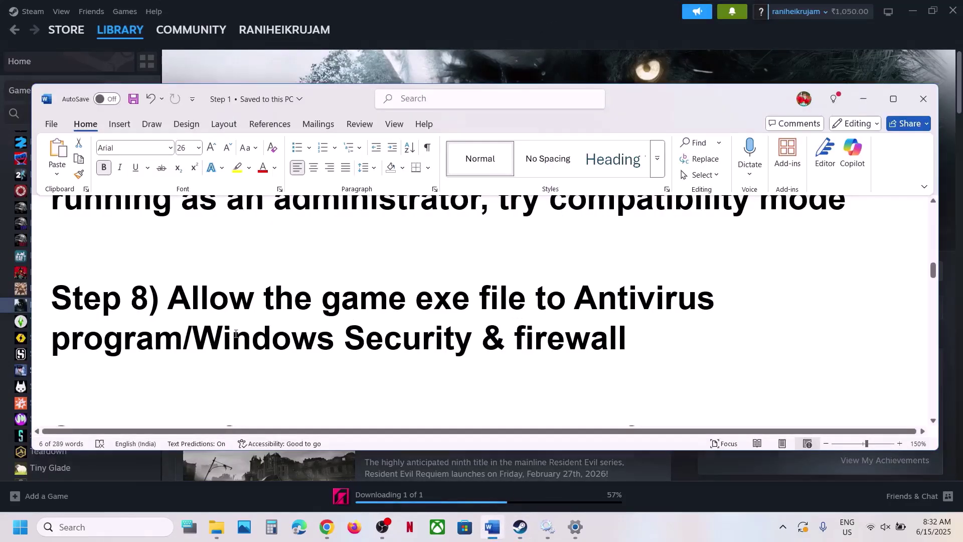
drag(173, 301, 180, 335)
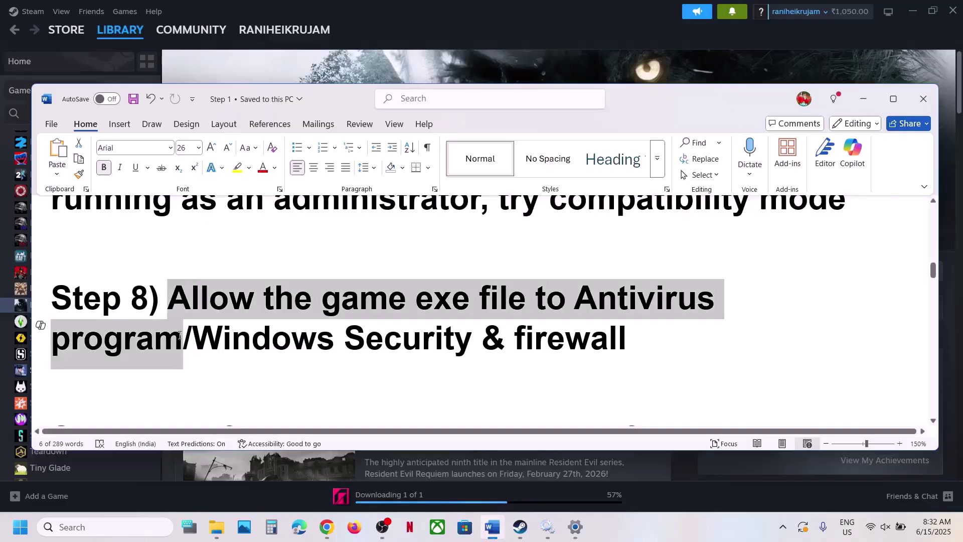
click(182, 336)
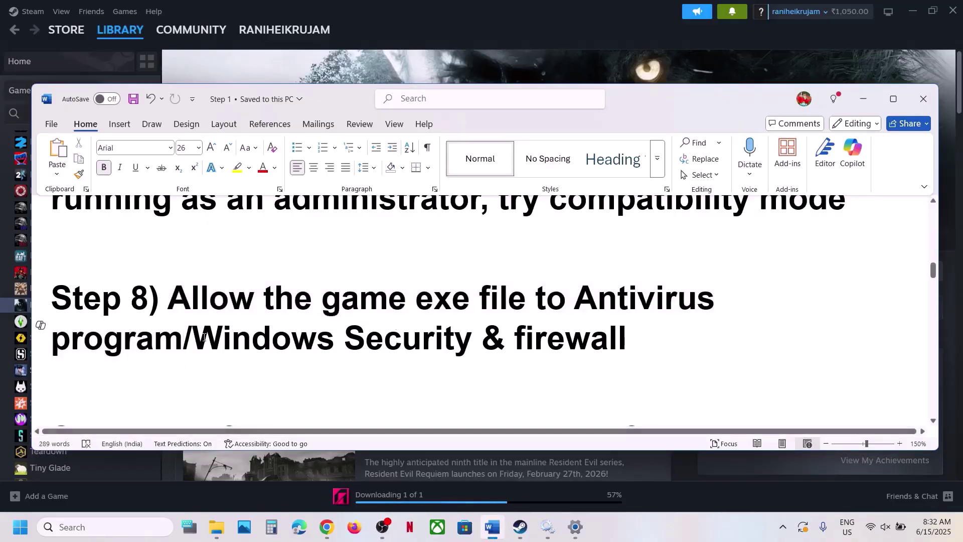
drag(203, 337, 627, 341)
click(447, 71)
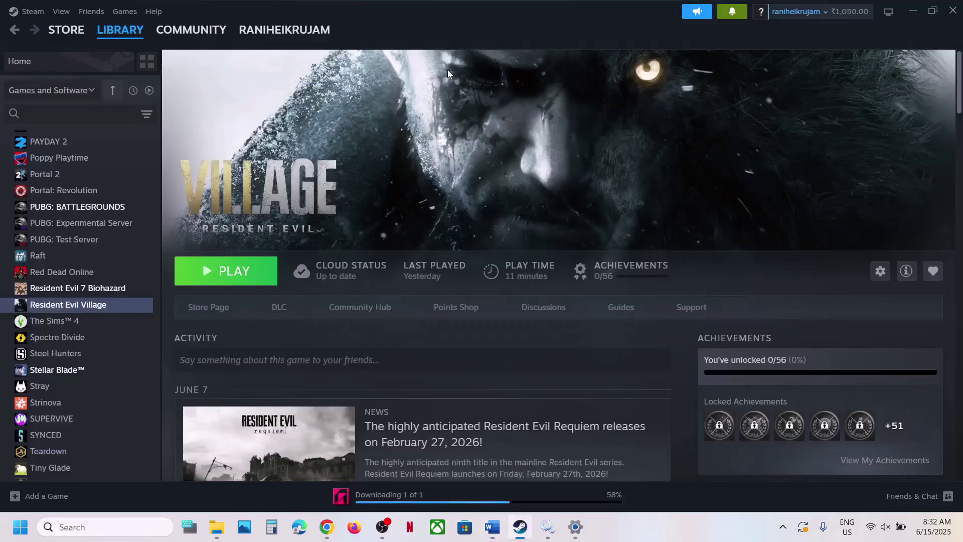
Switch to Windows Settings and open Virus & threat protection from the Windows Security page under Privacy & security.
key(alt+Tab)
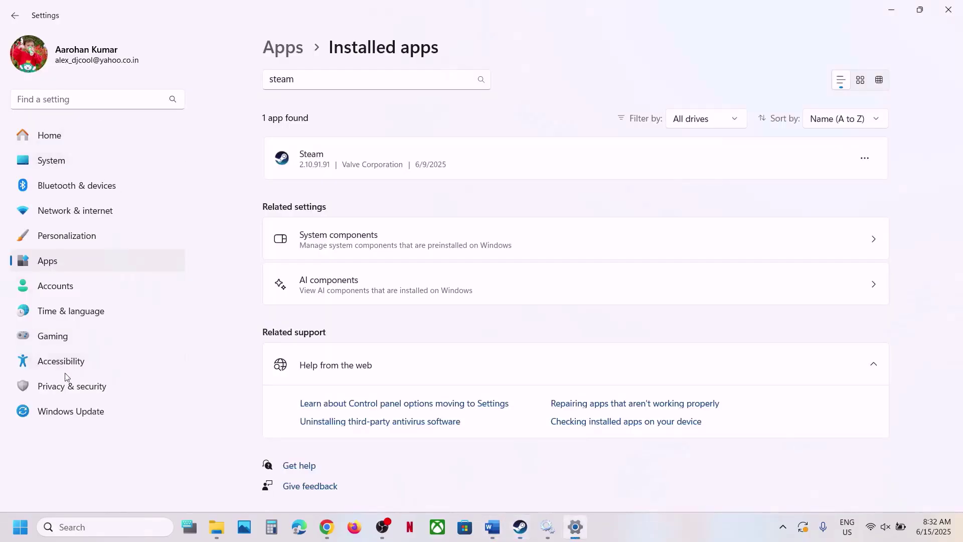
click(67, 385)
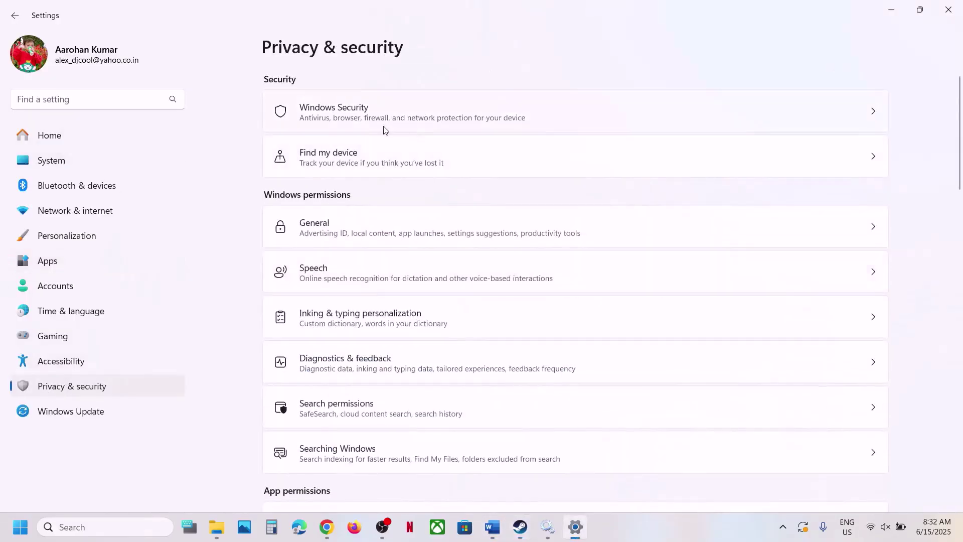
click(463, 115)
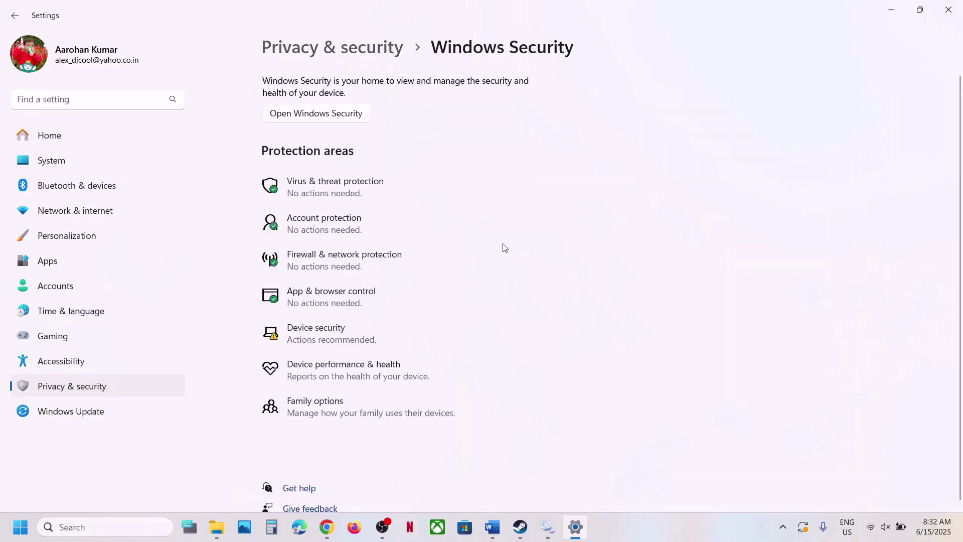
scroll(504, 247, down, 2)
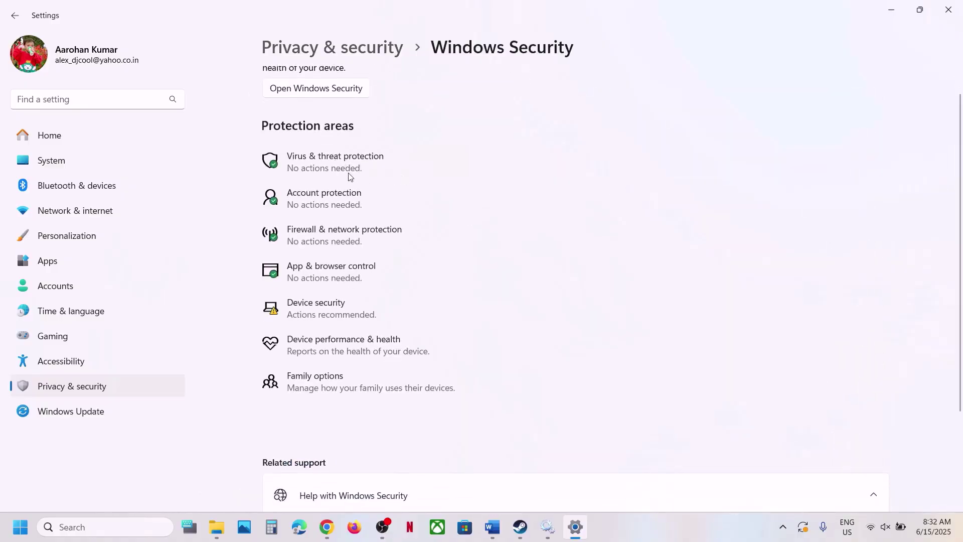
click(359, 166)
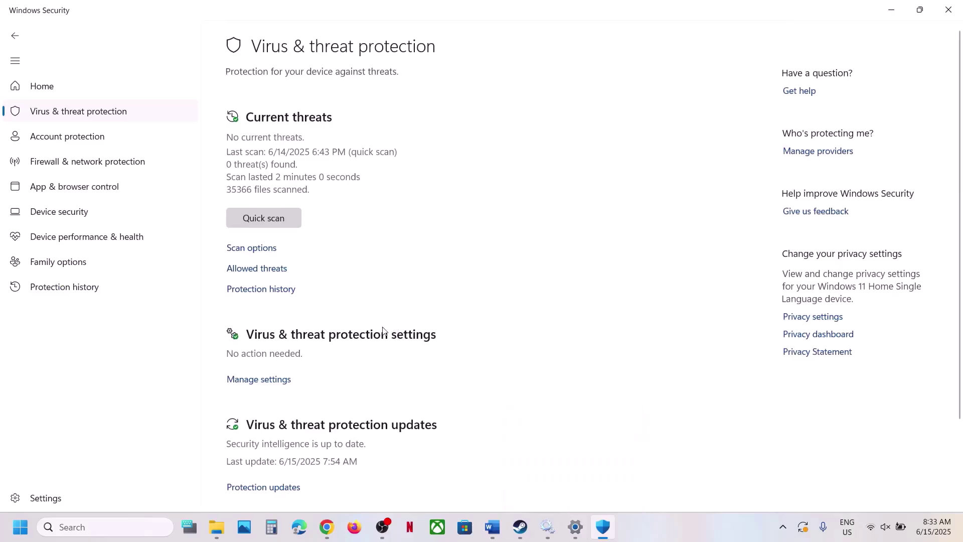
Open the list of apps allowed through Controlled folder access in Ransomware protection and approve the permission request.
scroll(383, 331, down, 2)
click(294, 473)
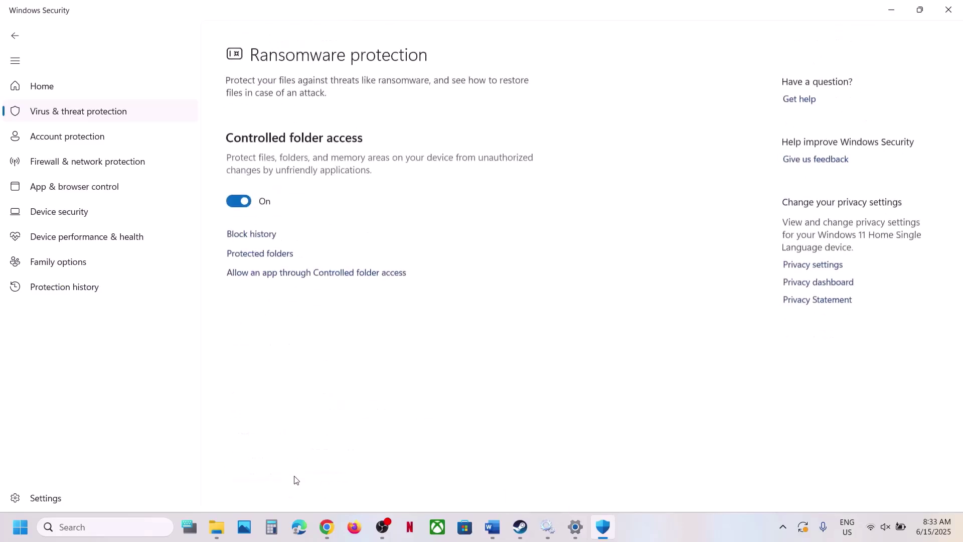
click(330, 268)
click(428, 369)
Add re8 from the Resident Evil Village BIOHAZARD VILLAGE folder in steamapps\common to the apps allowed through Controlled folder access.
scroll(318, 43, down, 2)
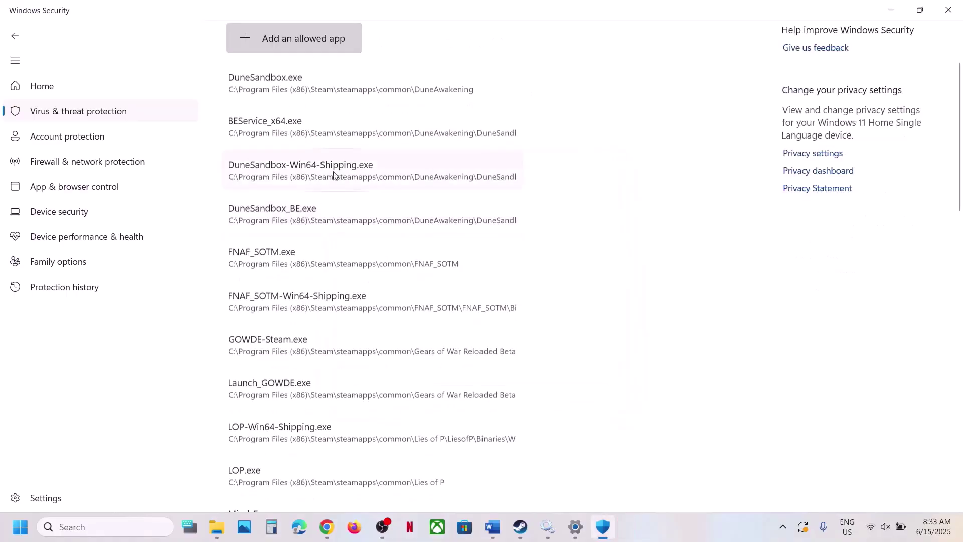
click(318, 43)
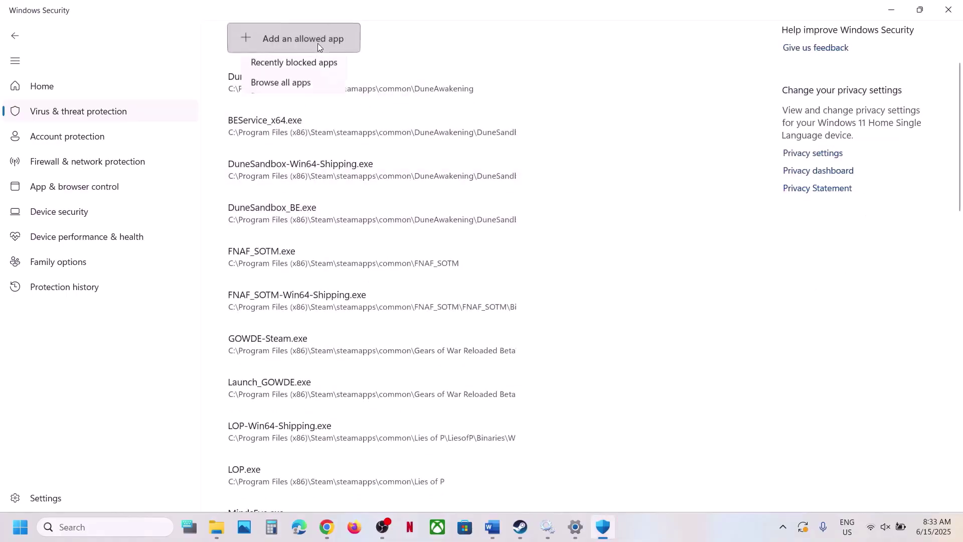
click(318, 86)
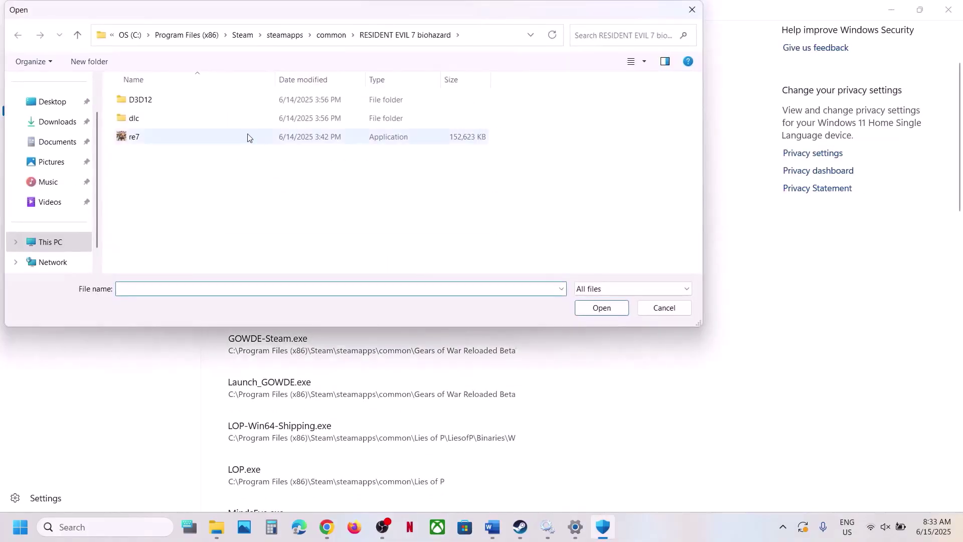
click(331, 35)
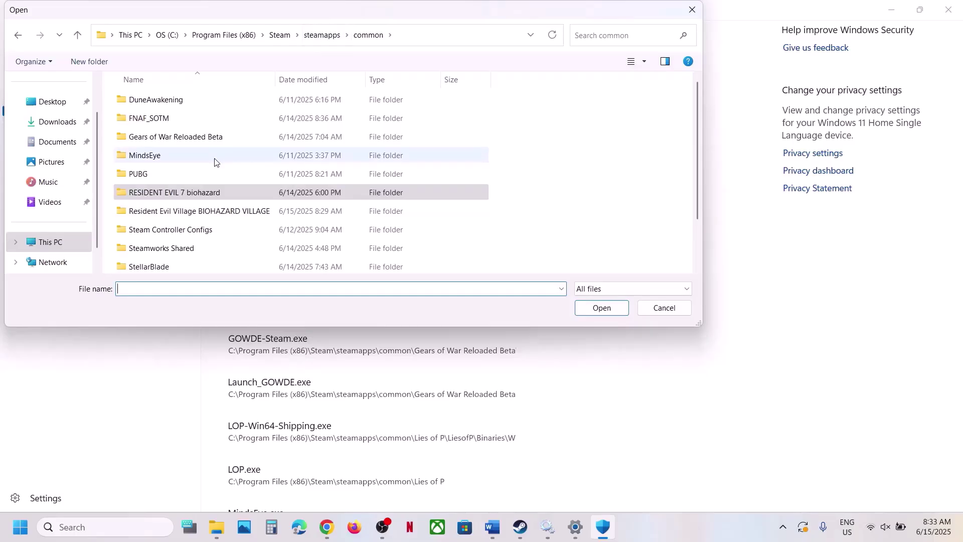
scroll(215, 162, down, 2)
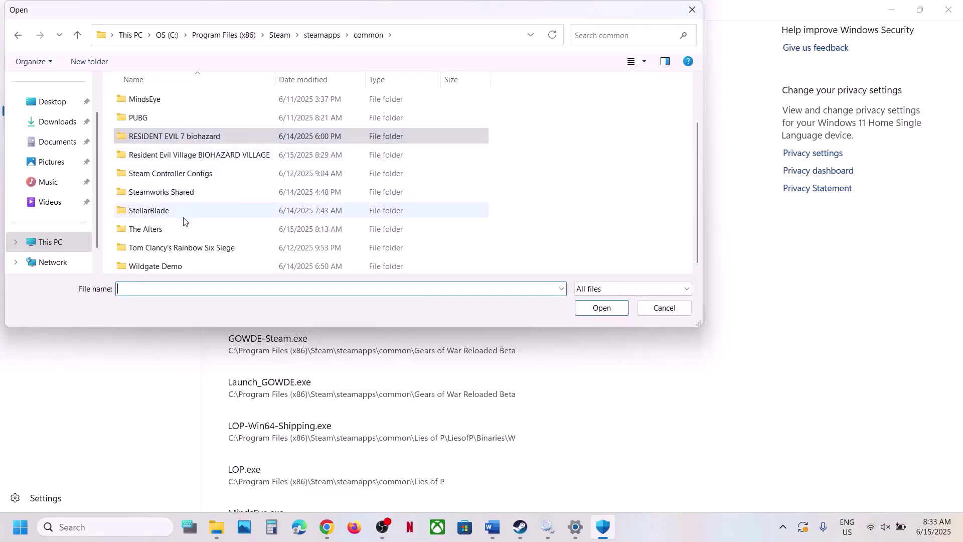
scroll(184, 226, up, 1)
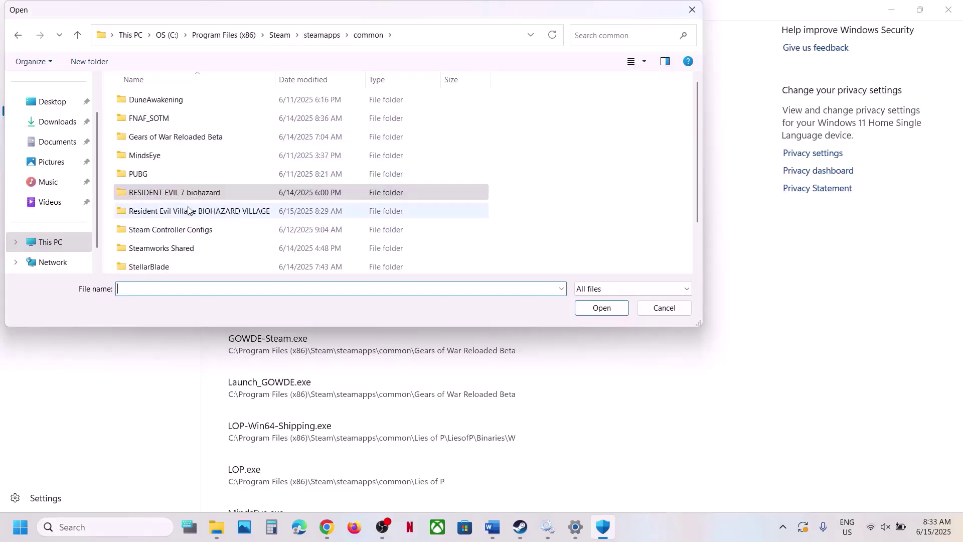
scroll(189, 211, down, 2)
double_click(190, 173)
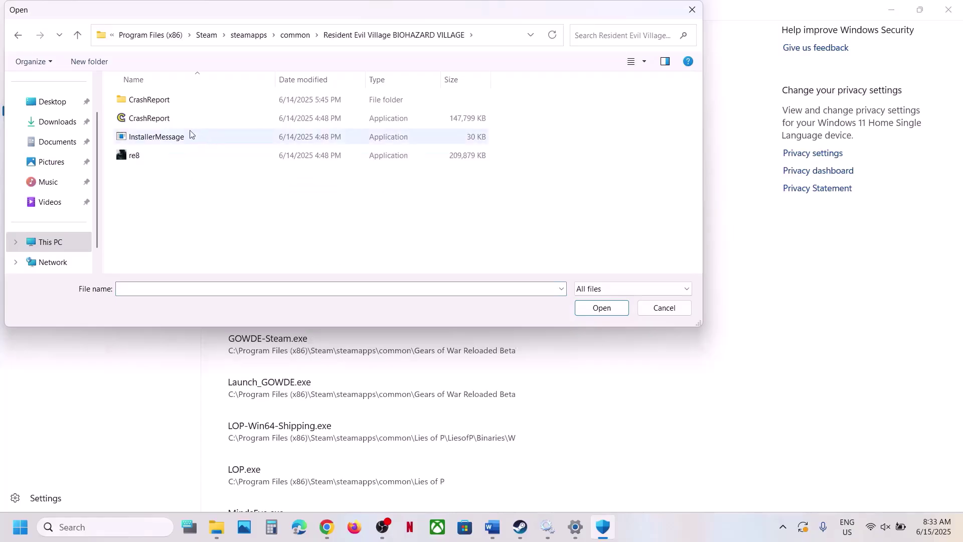
click(148, 159)
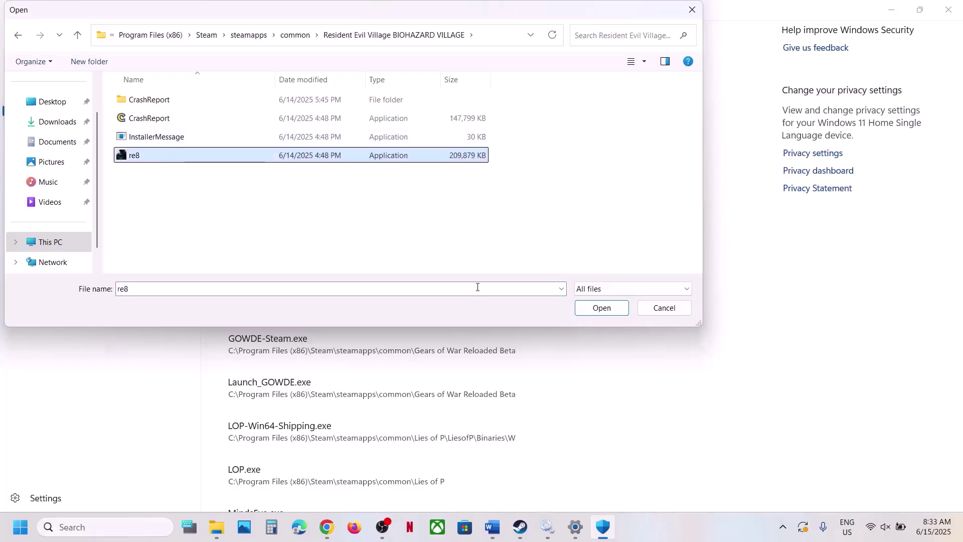
click(601, 308)
Open Windows Defender Firewall's allowed apps list from Control Panel's System and Security section and enable changes to its settings.
click(113, 524)
text(control)
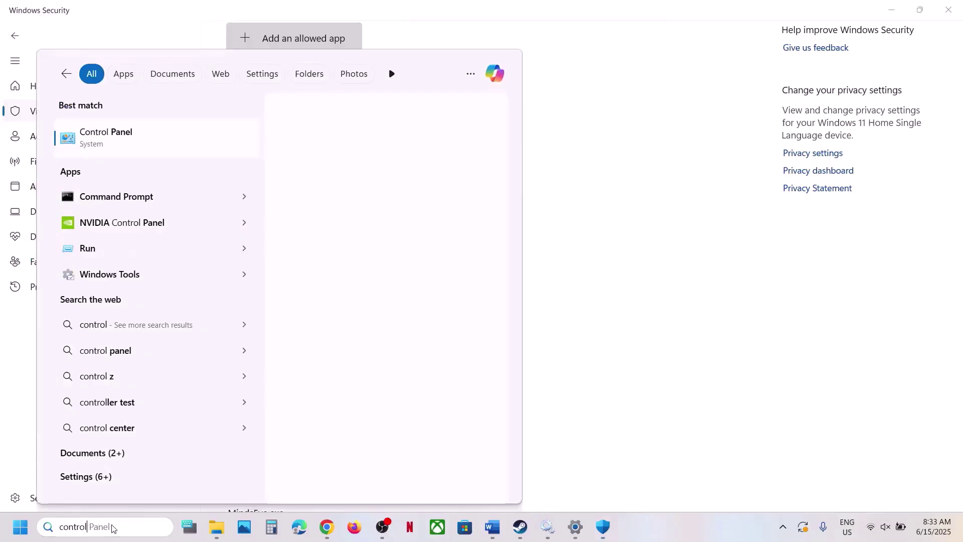
key(Return)
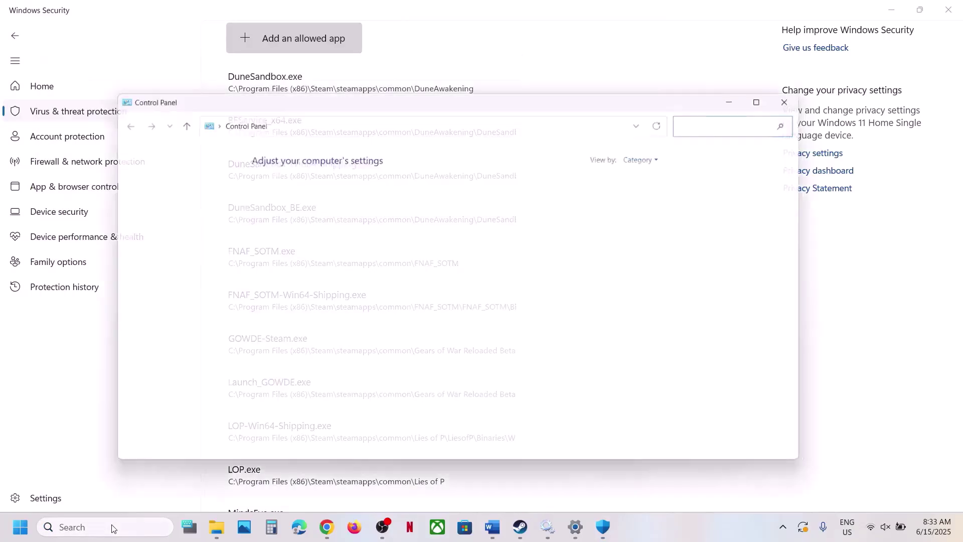
click(298, 193)
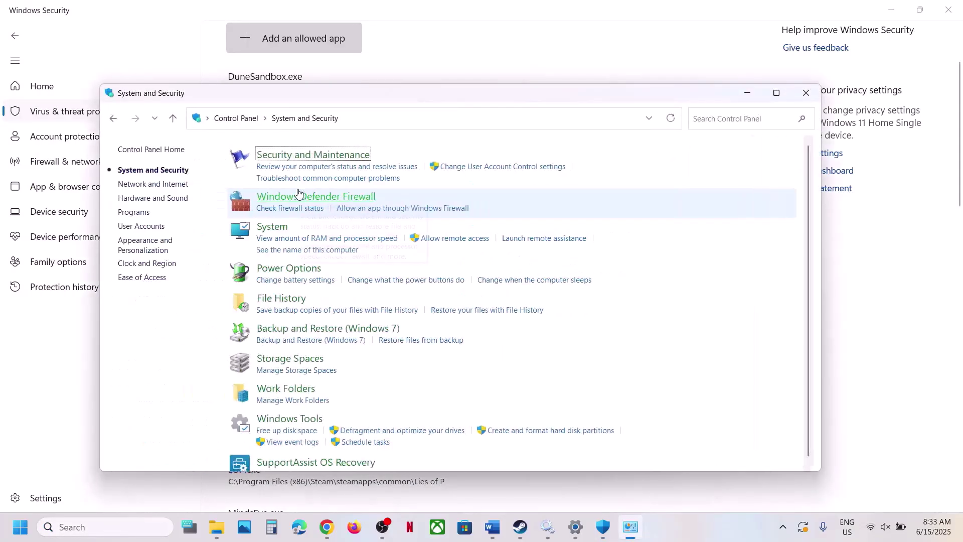
click(318, 200)
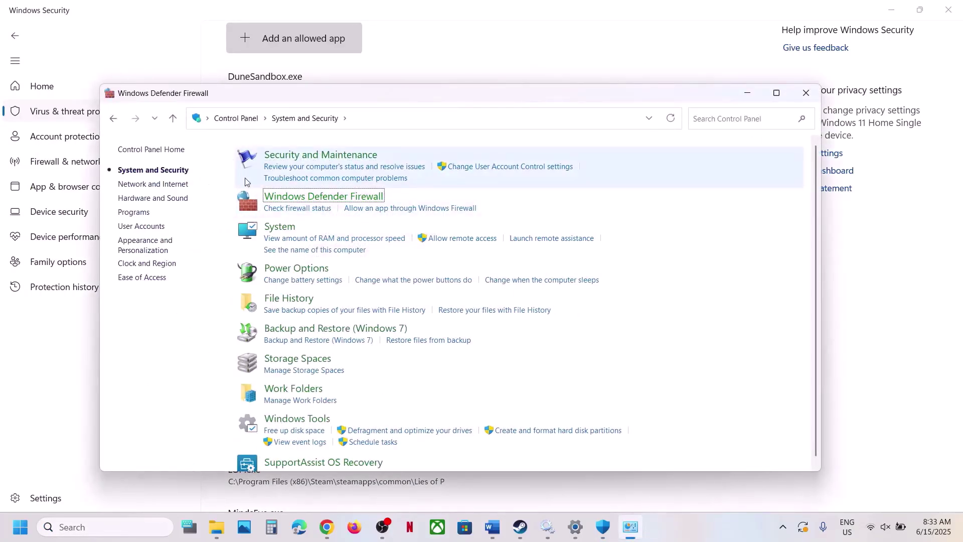
click(169, 189)
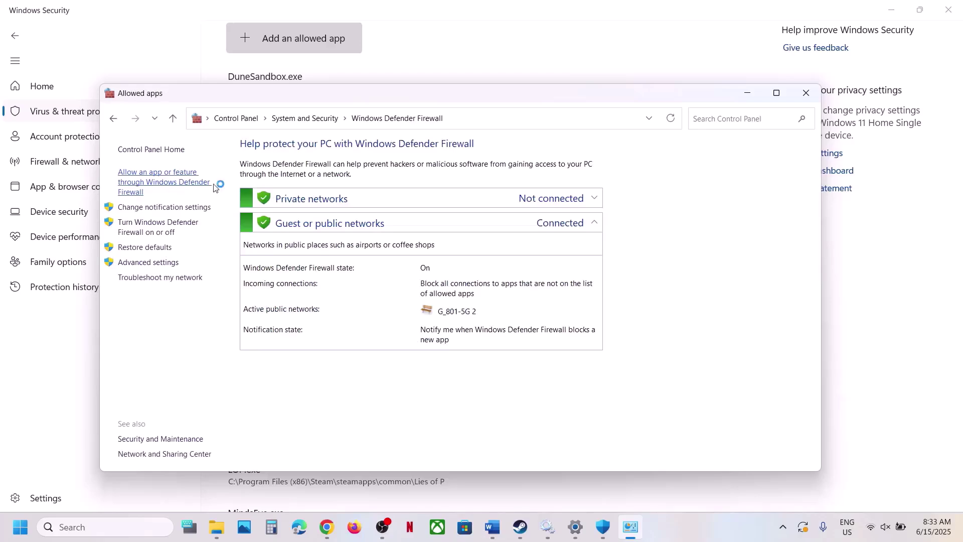
click(622, 184)
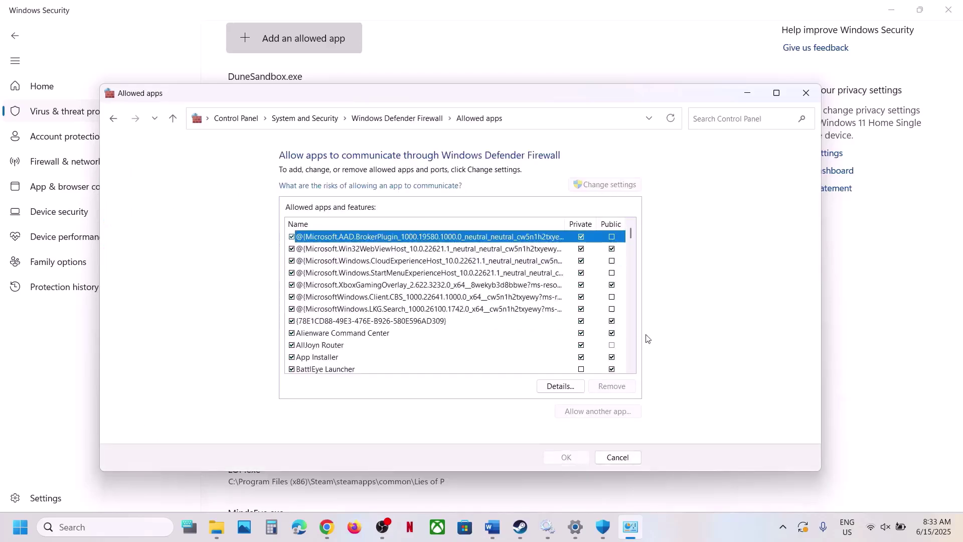
Try to add re8 from the Resident Evil Village BIOHAZARD VILLAGE folder to the firewall's allowed apps, and dismiss the dialog.
click(614, 412)
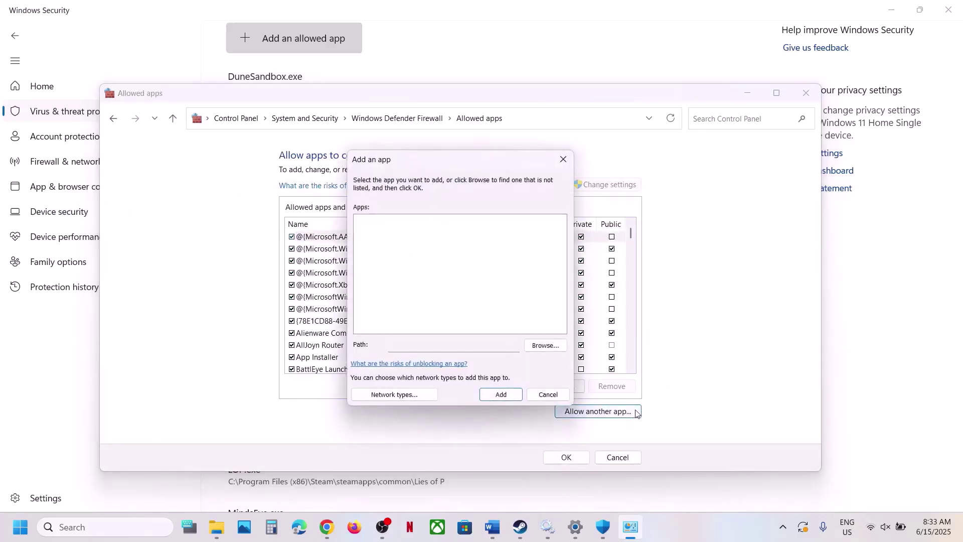
click(544, 346)
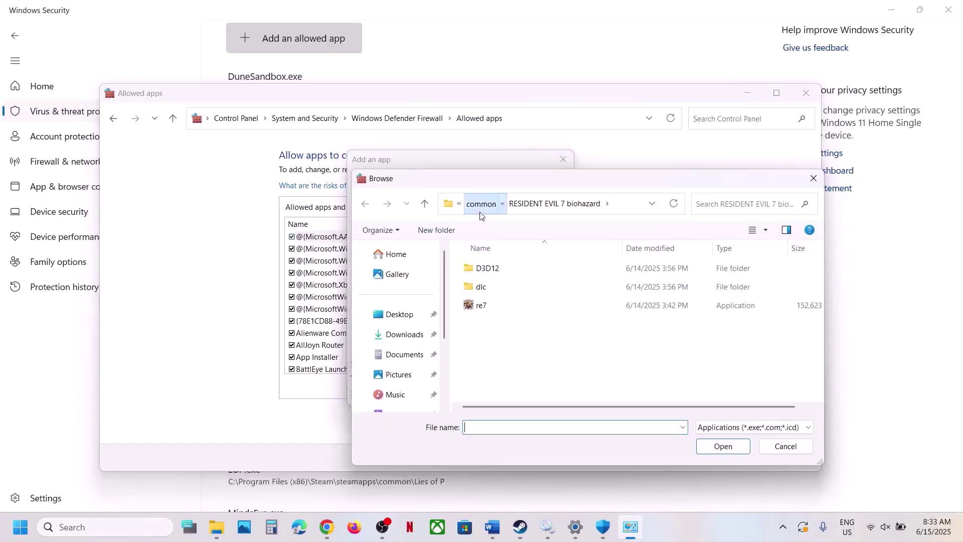
click(481, 215)
double_click(501, 379)
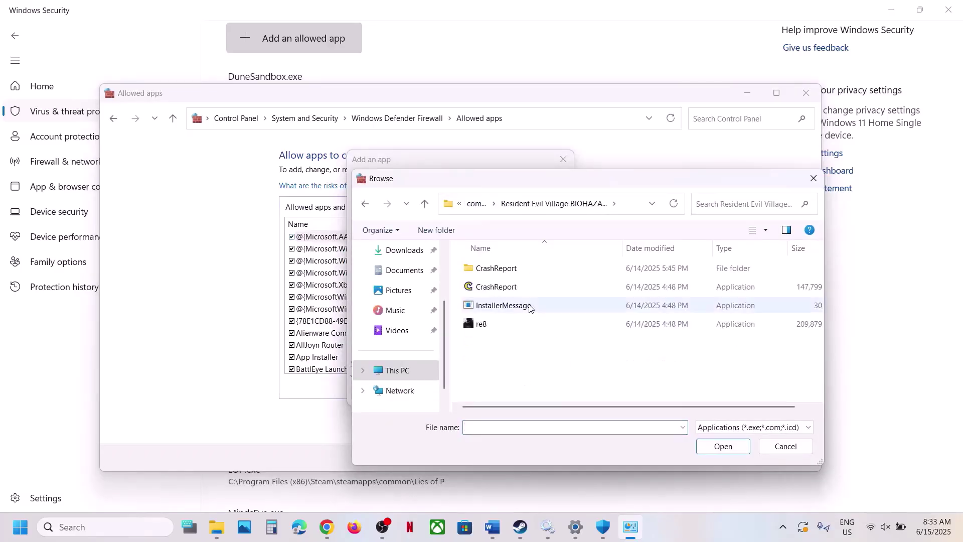
click(482, 323)
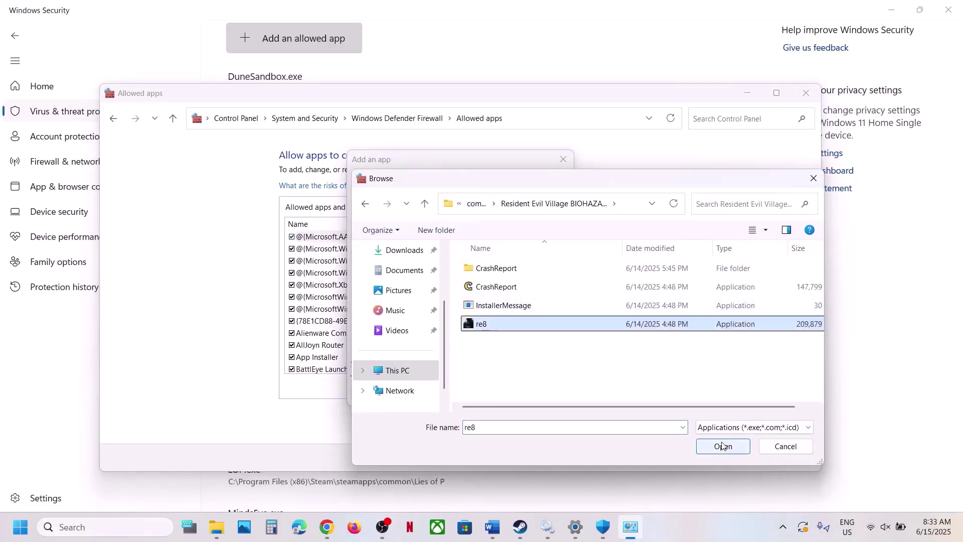
click(722, 446)
click(501, 395)
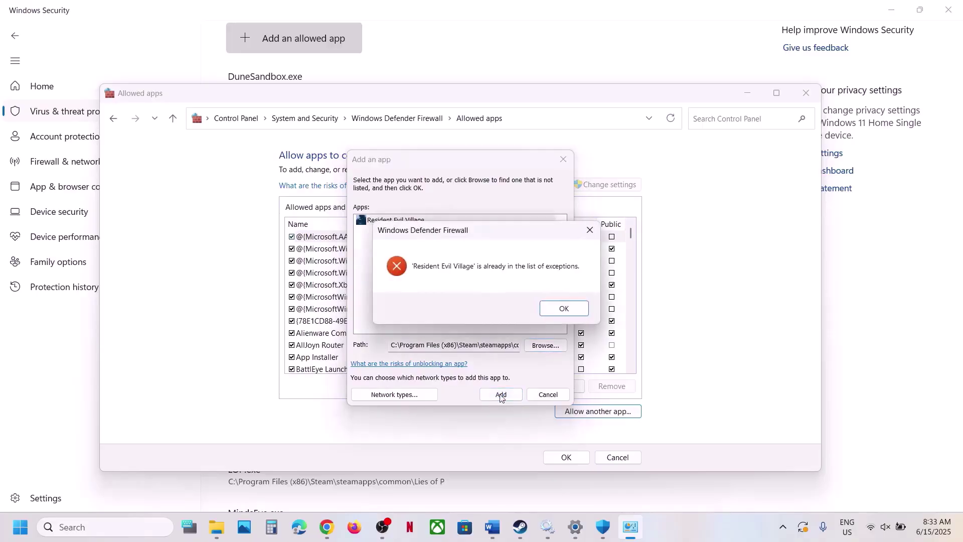
click(564, 308)
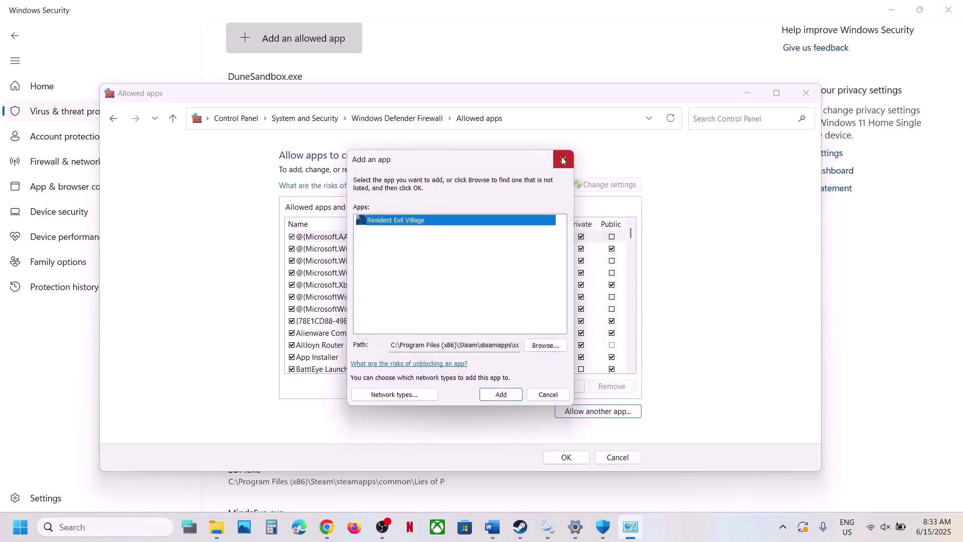
click(564, 159)
Check the Resident Evil Village entry in the firewall's allowed apps, and close the firewall, Windows Security and Settings windows.
click(401, 357)
text(res)
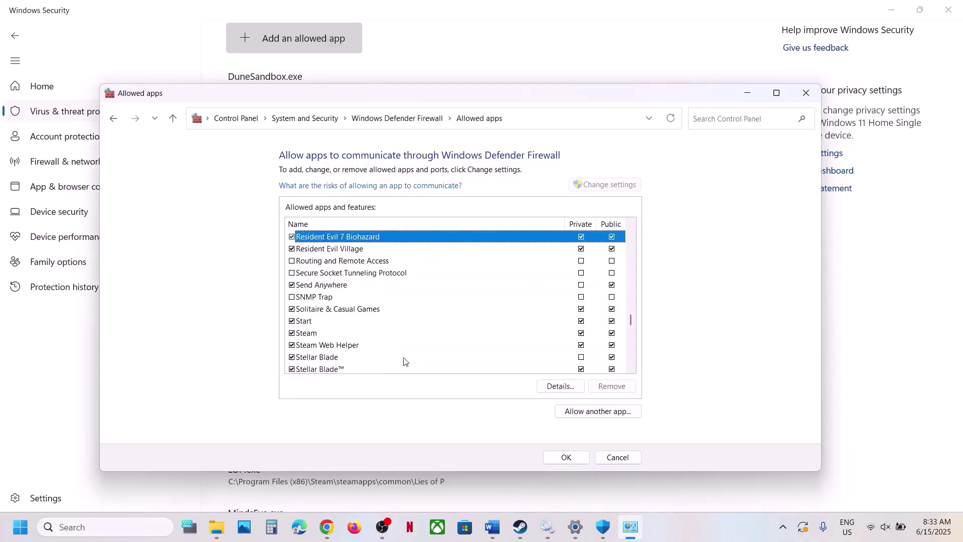
click(353, 249)
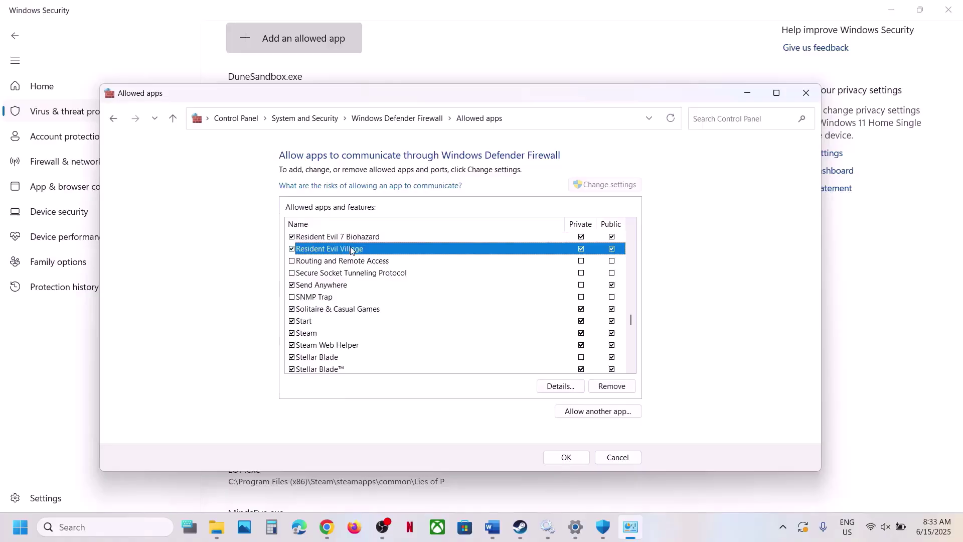
click(806, 93)
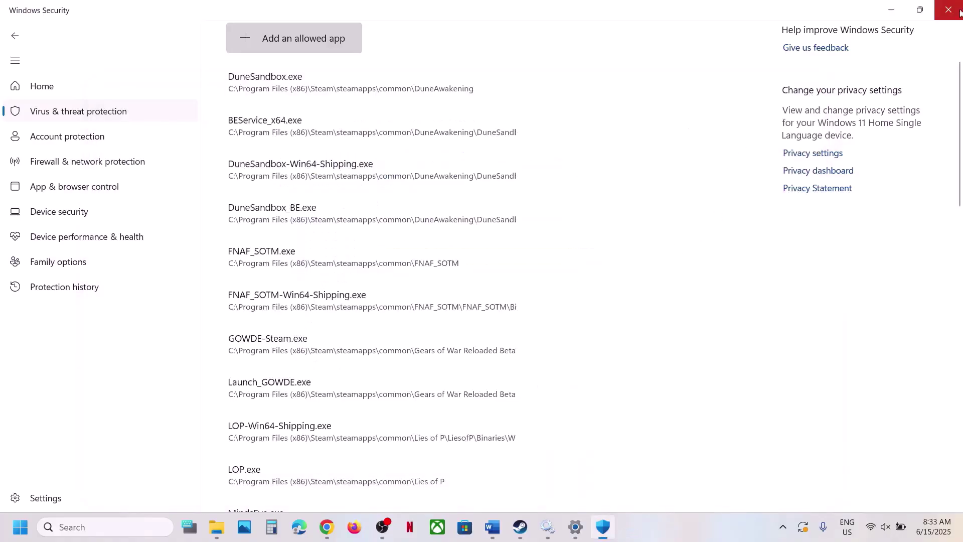
click(947, 15)
click(947, 16)
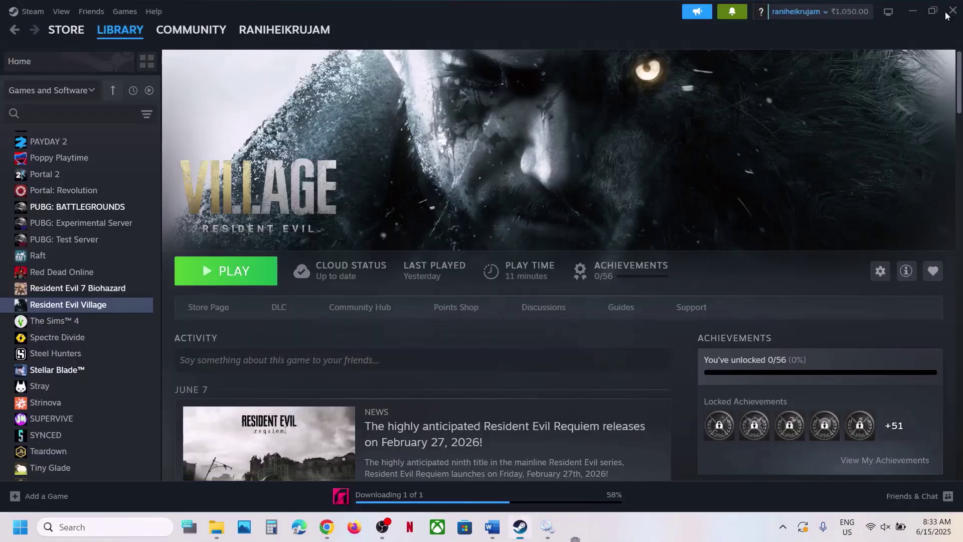
Switch to the Word instructions and read step 9 about a clean graphics driver installation, including the NVIDIA and AMD links.
click(494, 529)
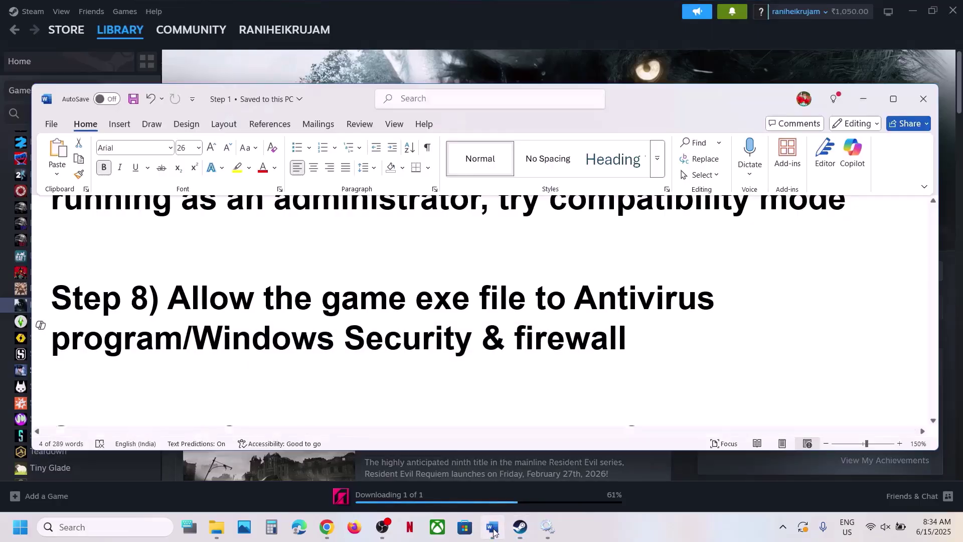
scroll(429, 351, down, 2)
scroll(426, 336, down, 1)
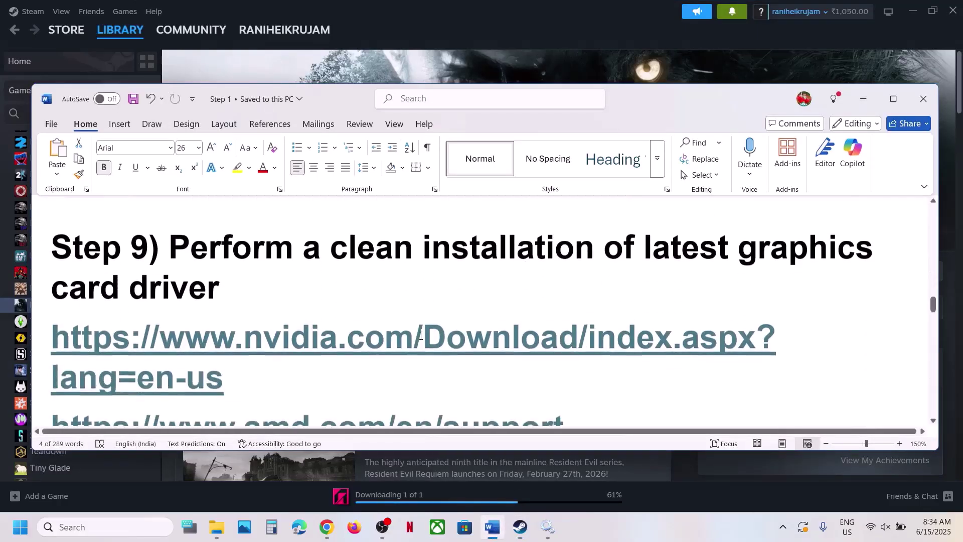
triple_click(244, 365)
scroll(295, 337, down, 1)
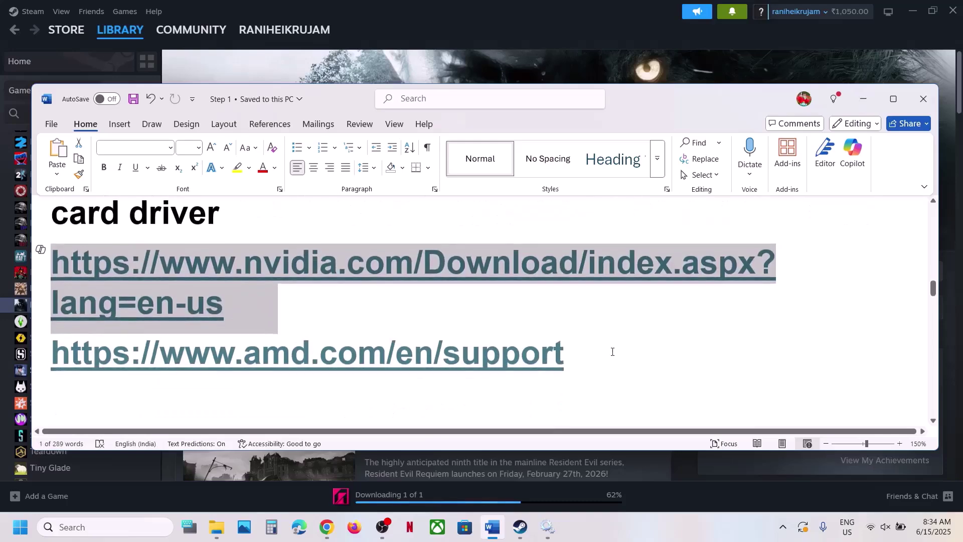
triple_click(241, 354)
Switch to the NVIDIA drivers page in Chrome and search for the GeForce RTX 3050 Laptop GPU driver for Windows 11.
click(550, 44)
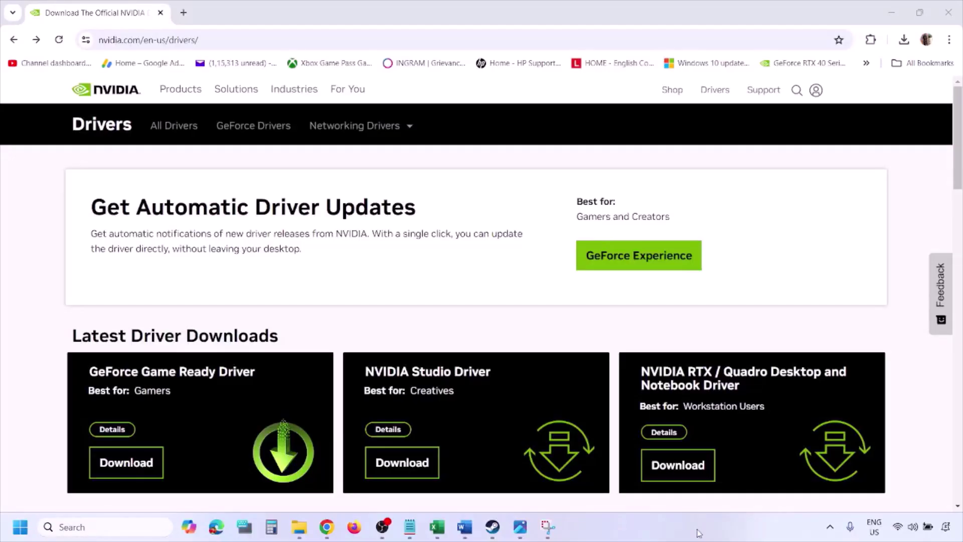
scroll(226, 307, down, 8)
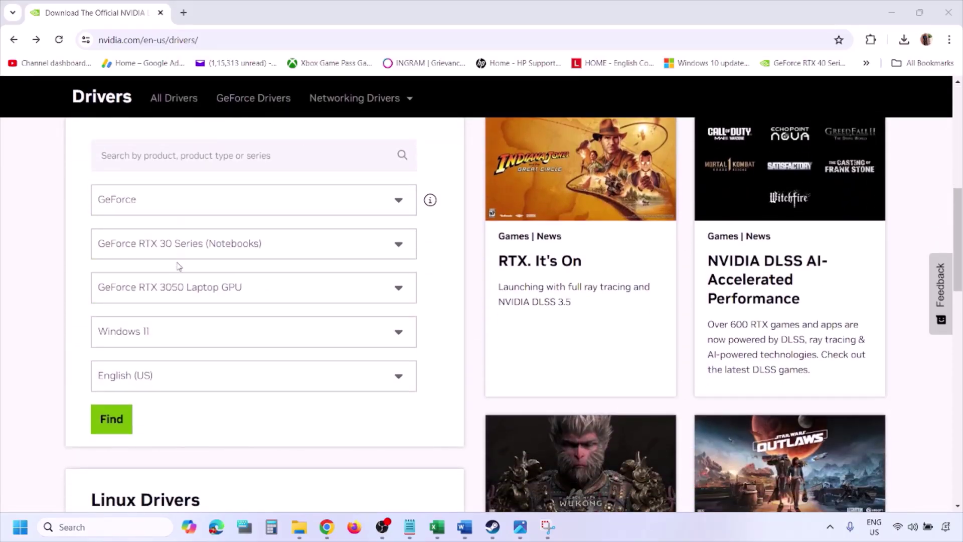
click(160, 336)
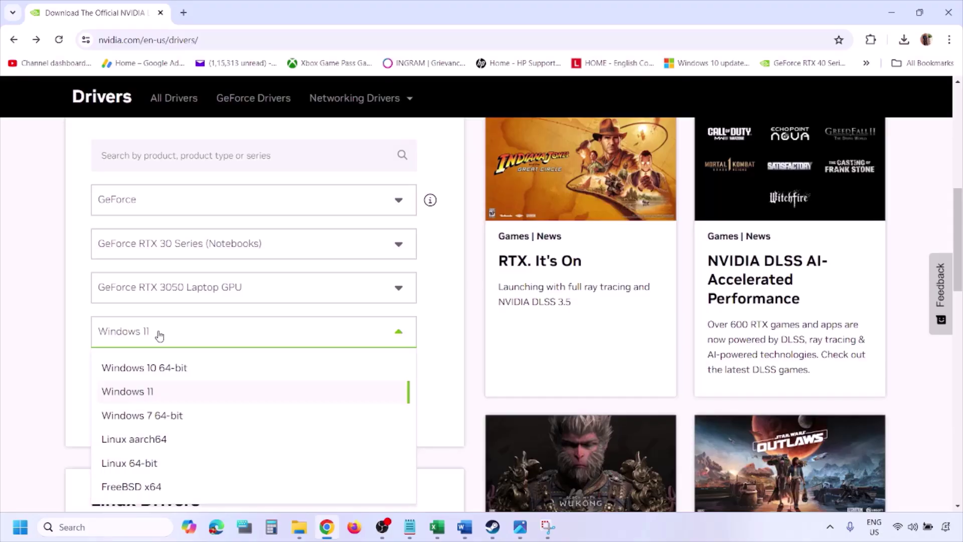
click(140, 392)
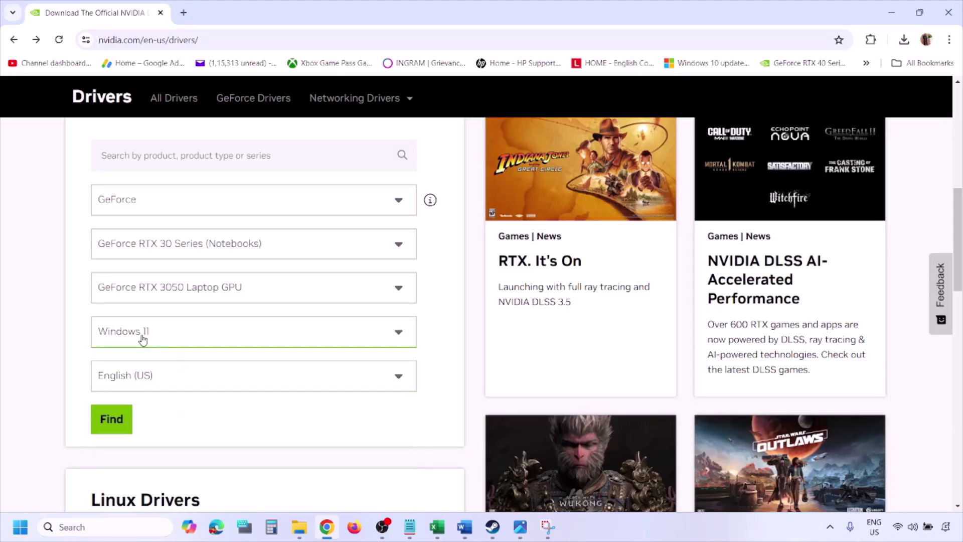
click(112, 420)
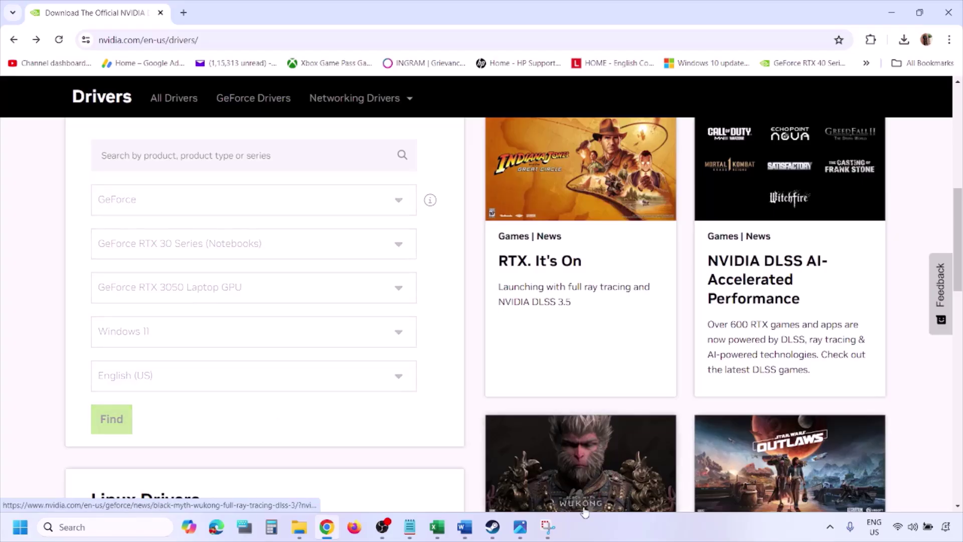
Switch to Photos and review images 1.png to 5.png on downloading the Game Ready driver and performing a custom clean installation.
click(521, 526)
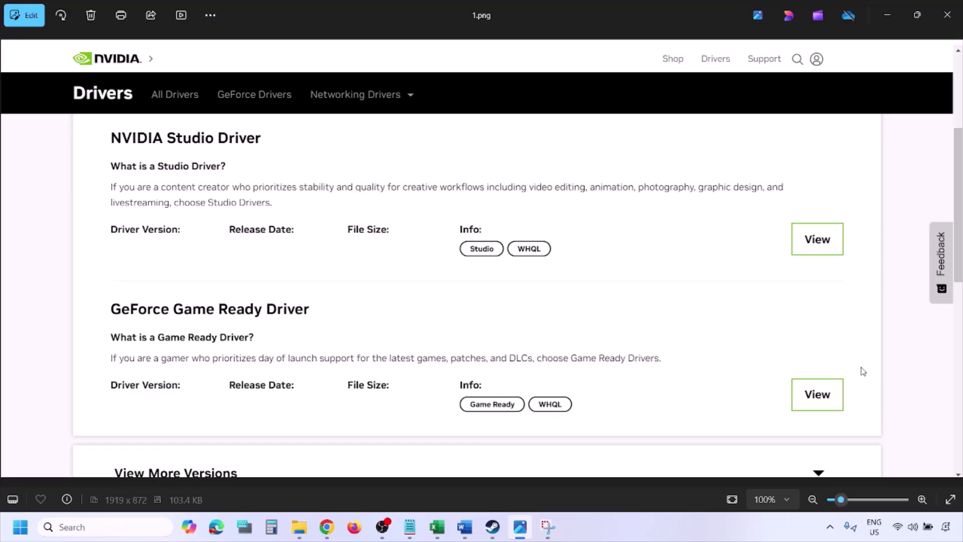
key(Right)
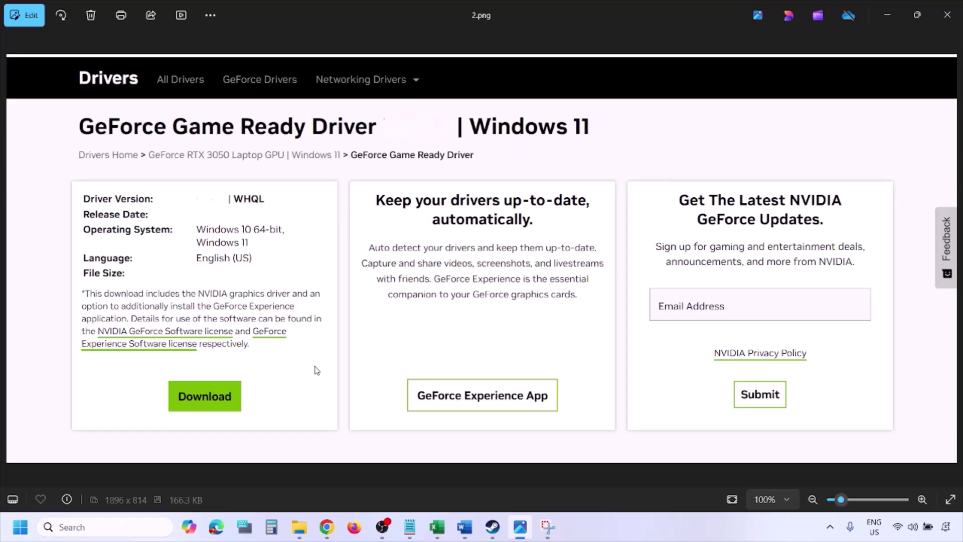
key(Right)
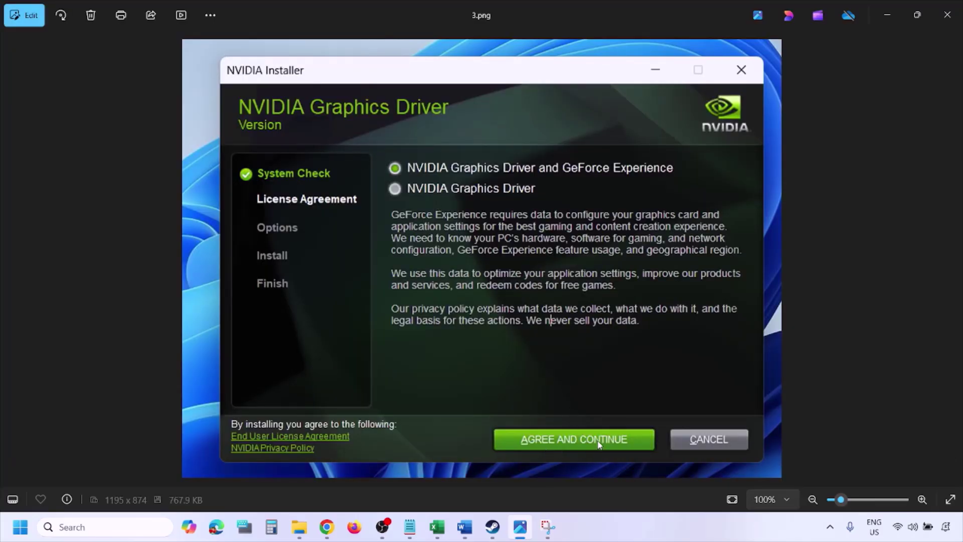
key(Right)
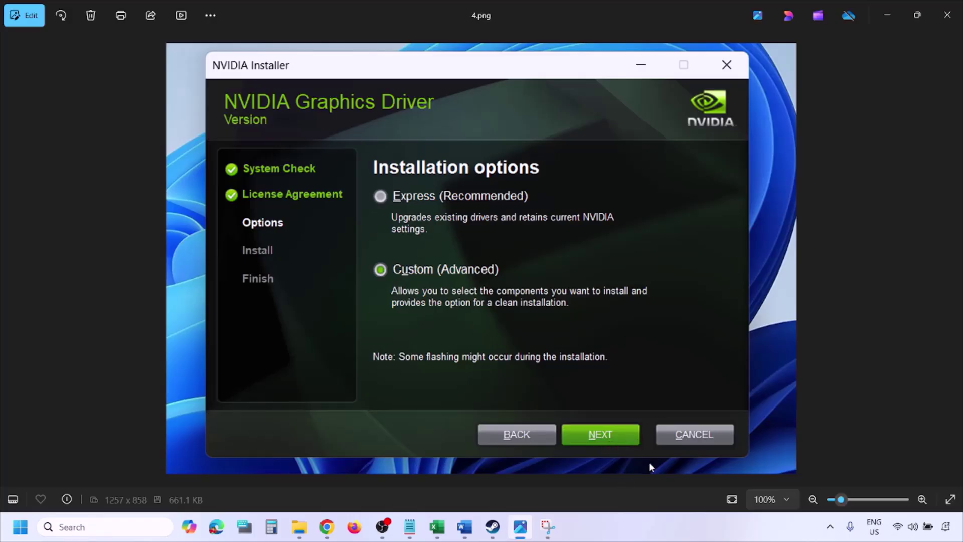
key(Right)
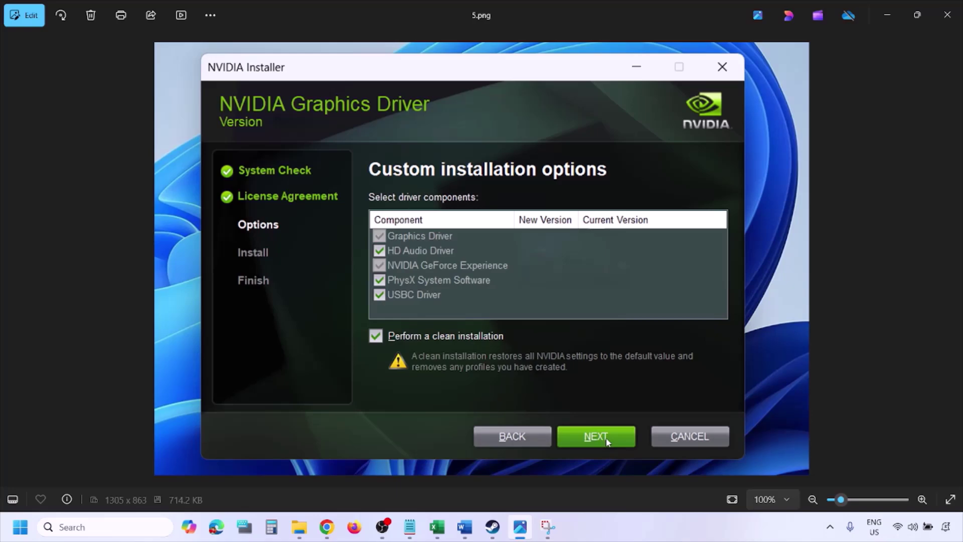
Show the Restart command among the Windows power options, and dismiss them without restarting.
click(20, 527)
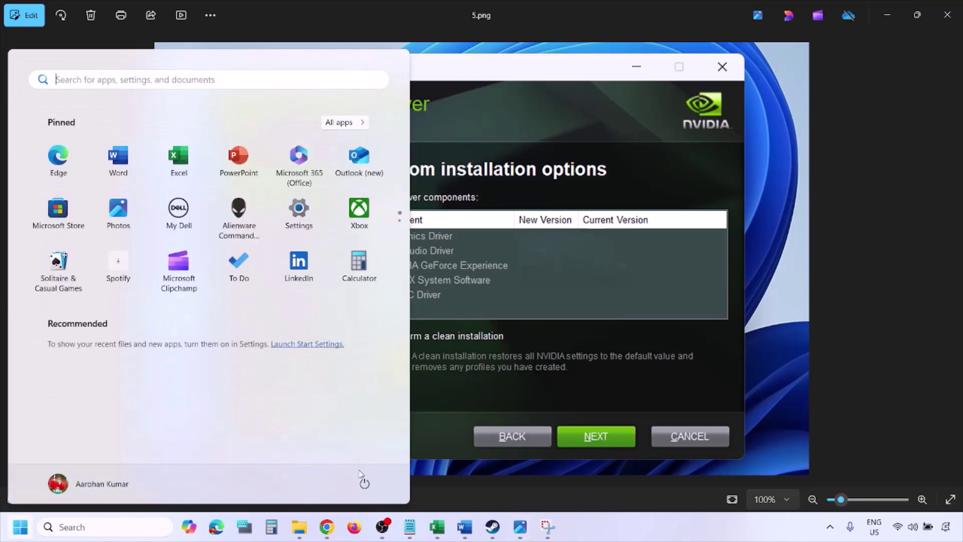
click(368, 487)
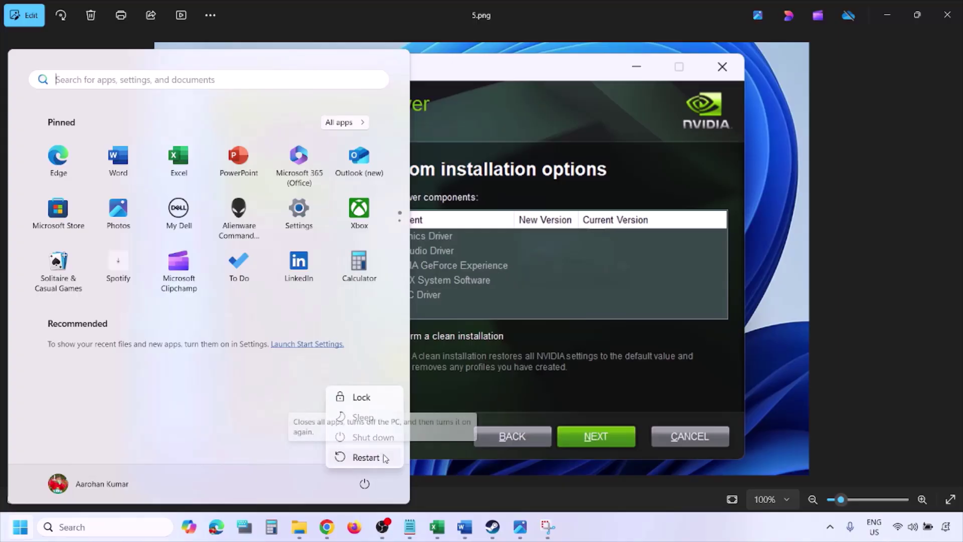
click(656, 539)
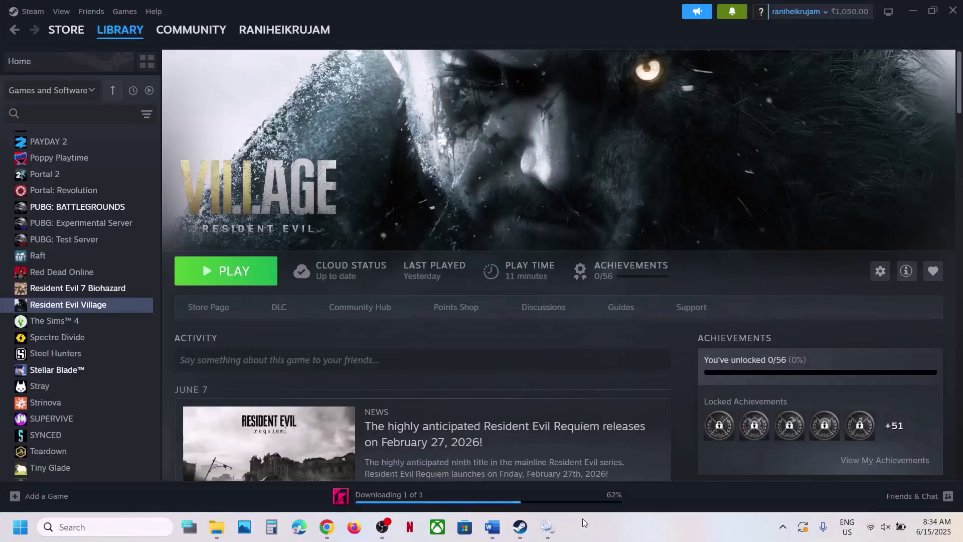
Switch to the Word instructions and copy the word "graphics" from step 10 about the dedicated graphics card.
click(499, 533)
scroll(522, 319, down, 3)
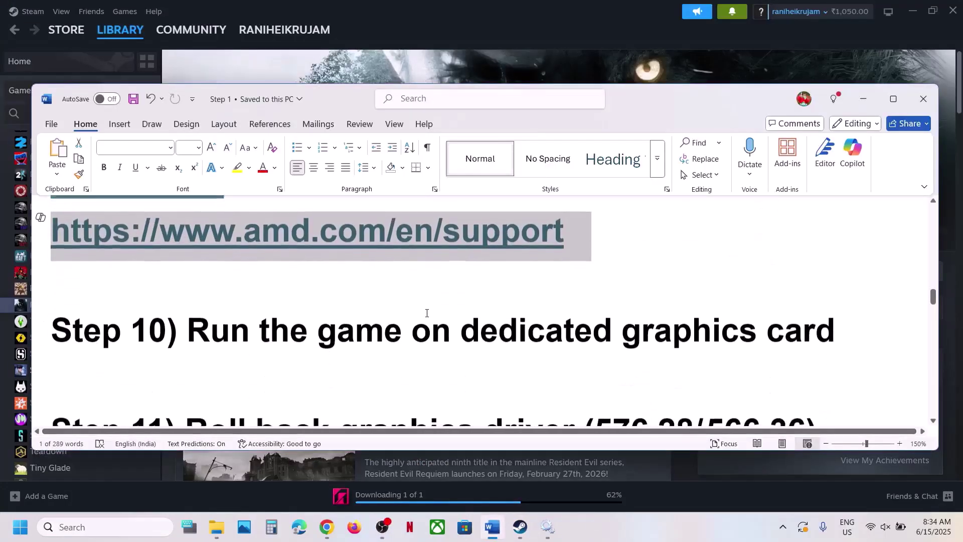
double_click(643, 323)
key(ctrl+c)
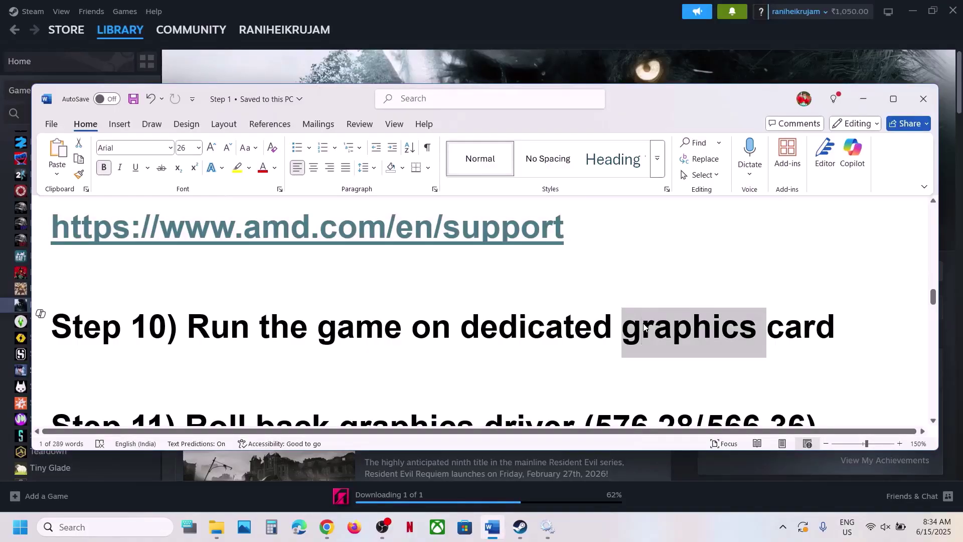
Search Windows for "graphics" with the copied word and open the graphics settings page.
click(498, 64)
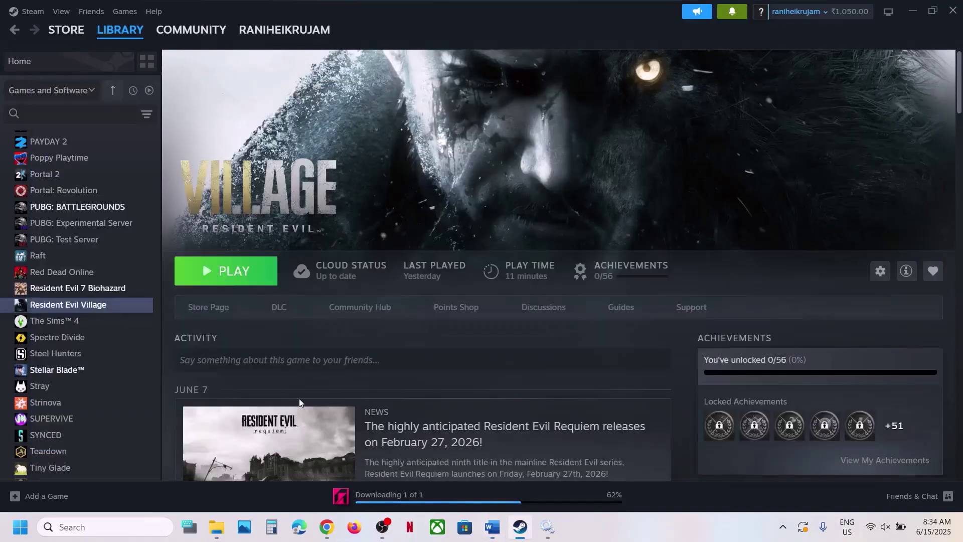
click(98, 528)
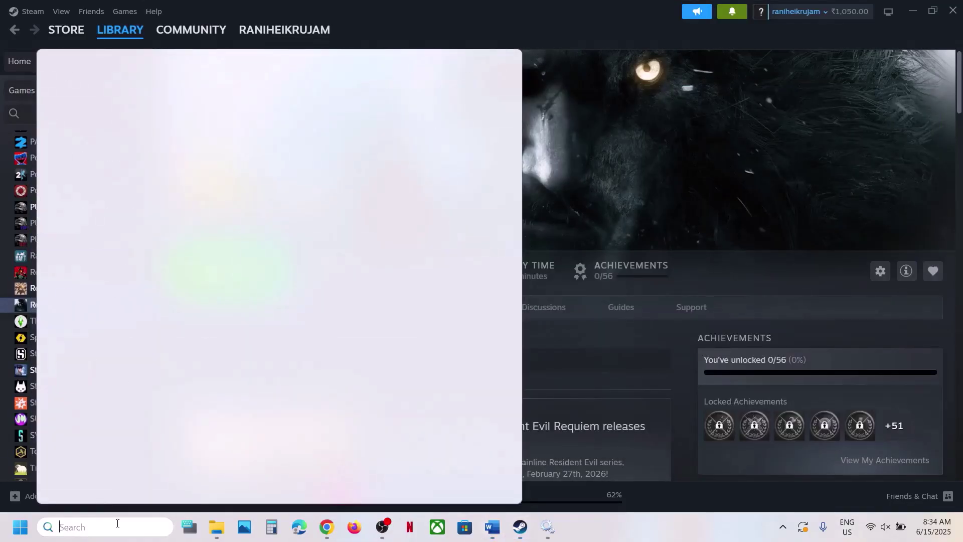
key(ctrl+v)
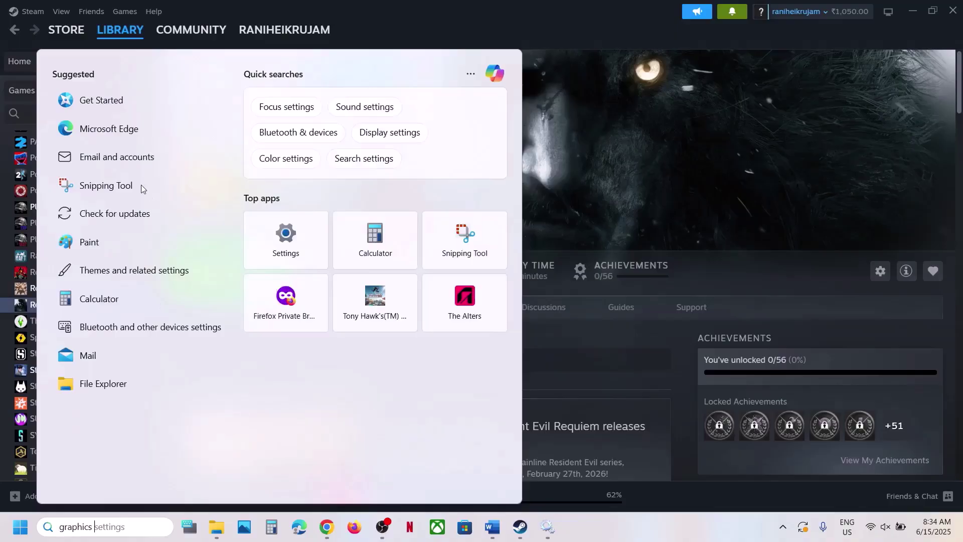
key(Return)
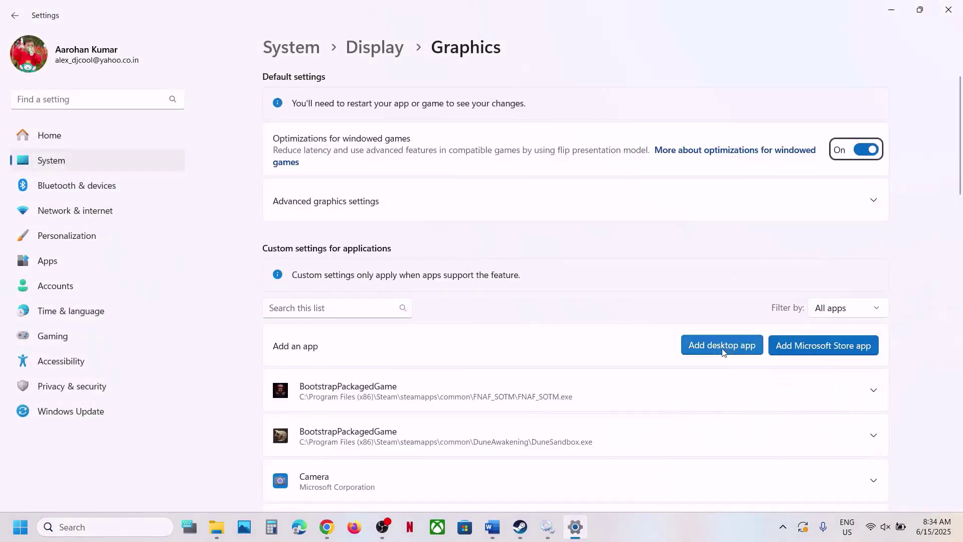
Try to add re8 from the Resident Evil Village BIOHAZARD VILLAGE folder as a desktop app in the custom graphics settings.
click(722, 346)
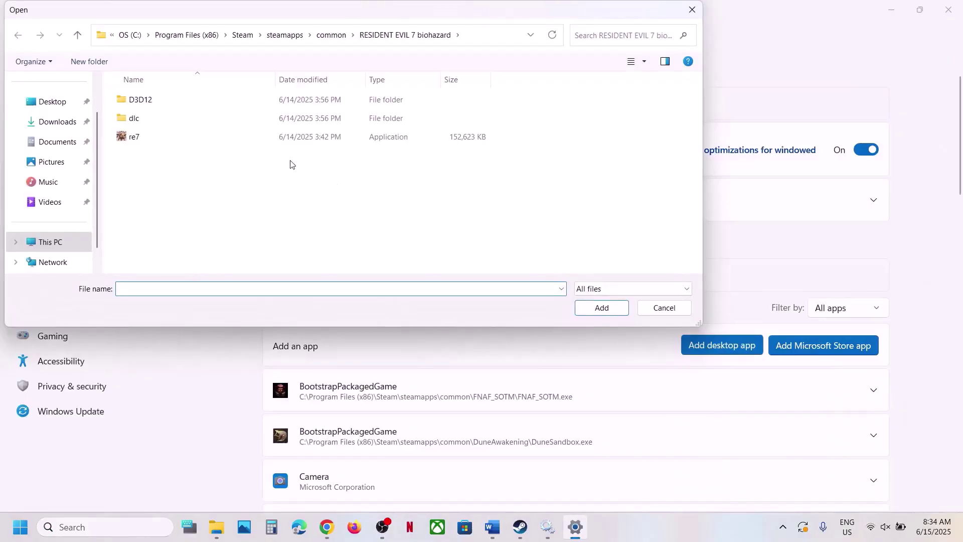
click(331, 35)
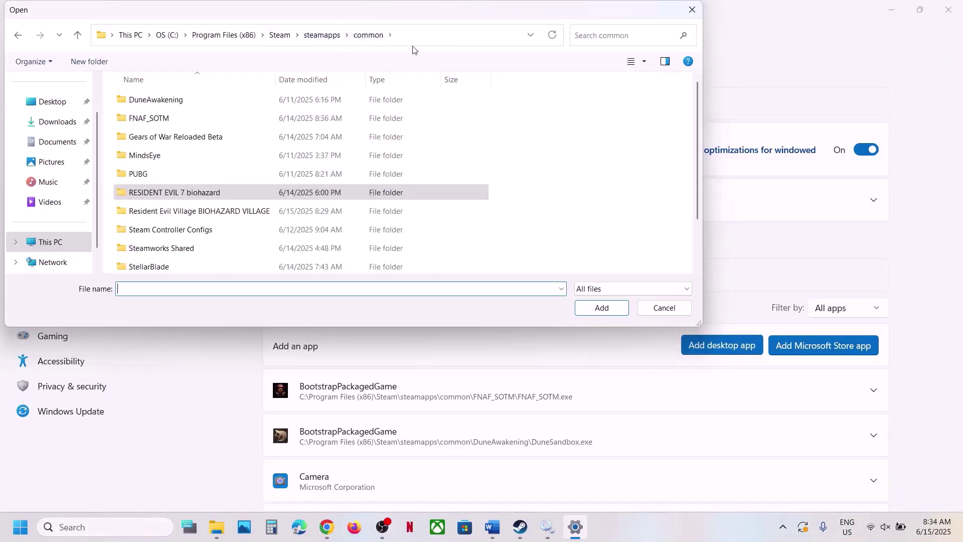
double_click(199, 211)
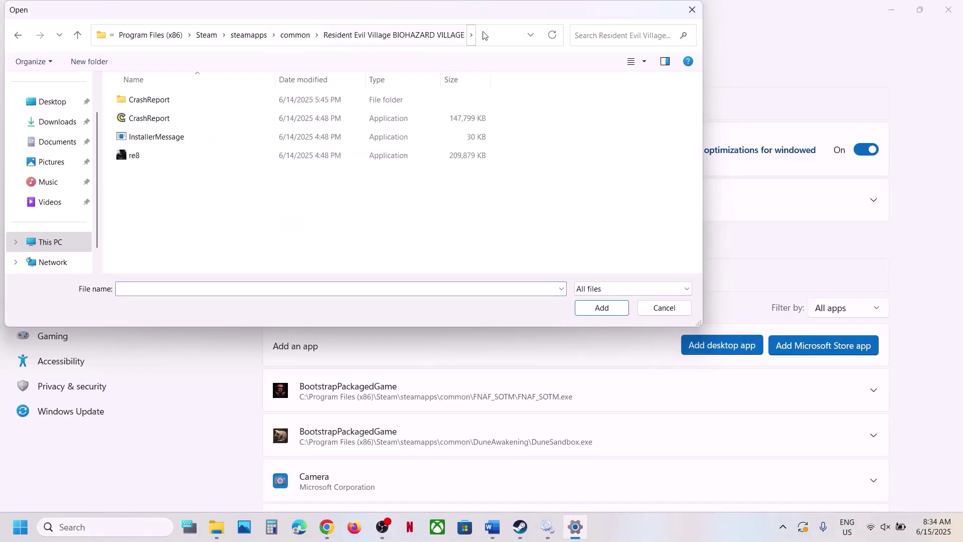
click(484, 35)
click(131, 157)
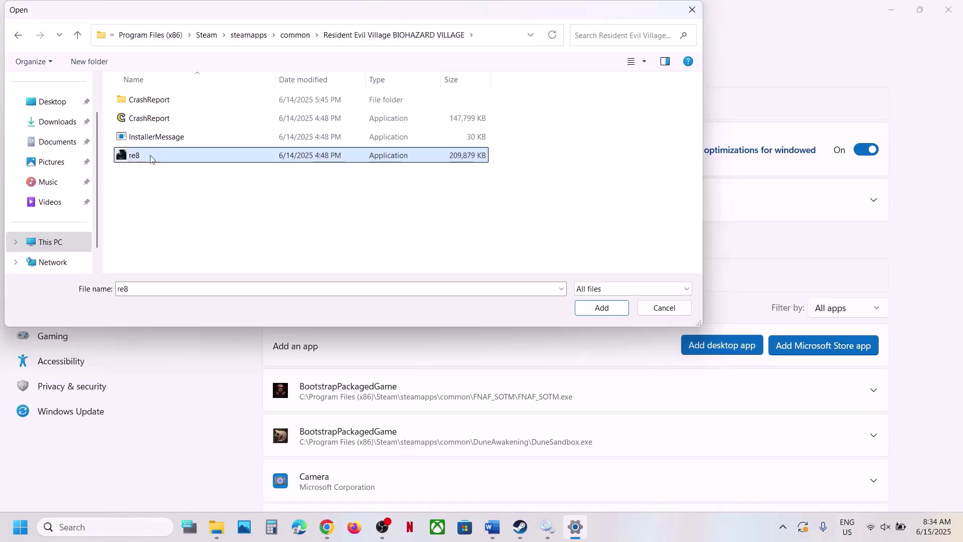
click(604, 307)
Set the Resident Evil Village GPU preference to High Performance (NVIDIA GeForce RTX 3050 Laptop GPU), and close Settings.
scroll(493, 386, down, 4)
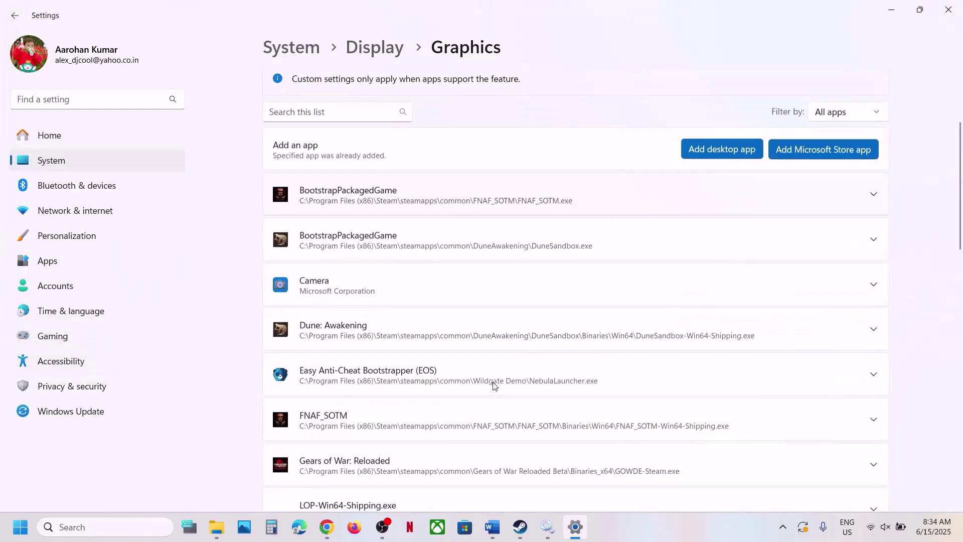
scroll(494, 385, down, 13)
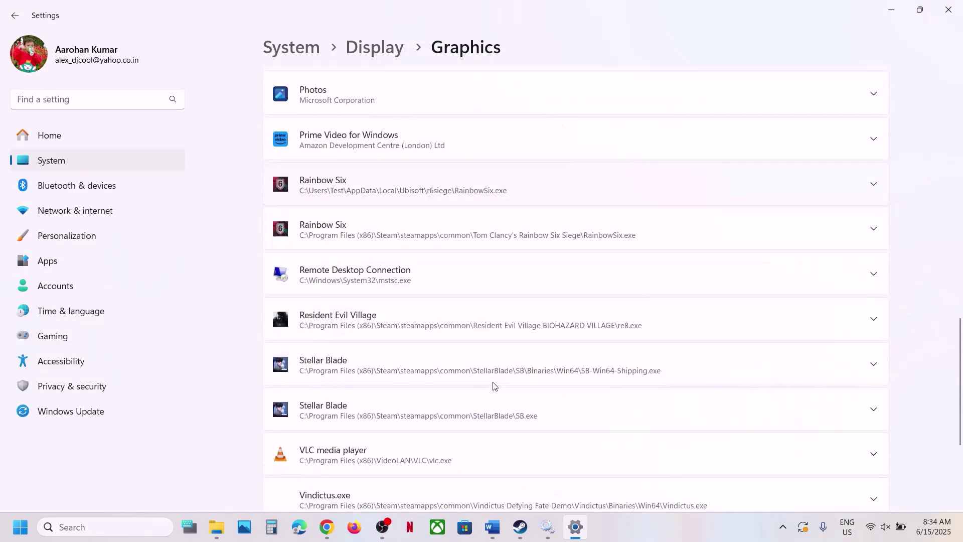
scroll(493, 386, down, 1)
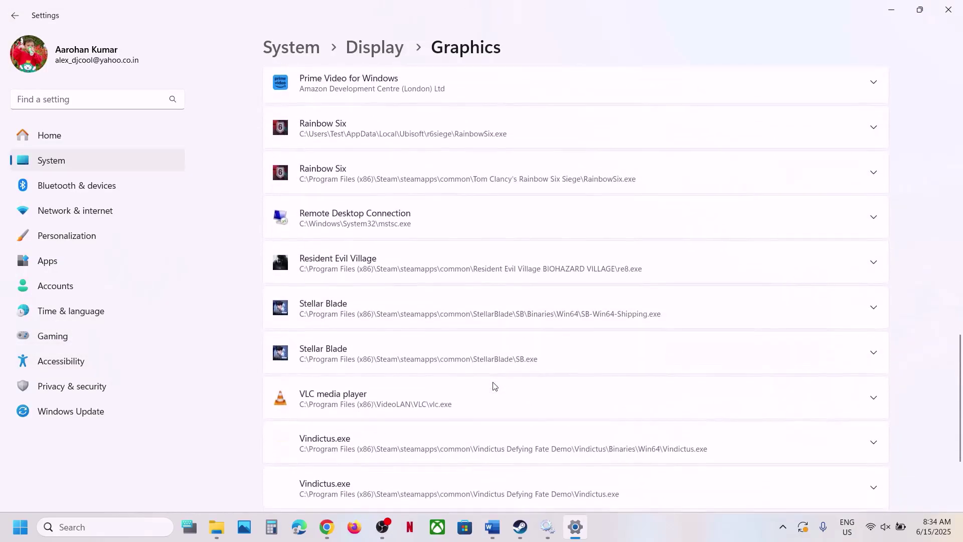
click(373, 274)
scroll(587, 314, down, 2)
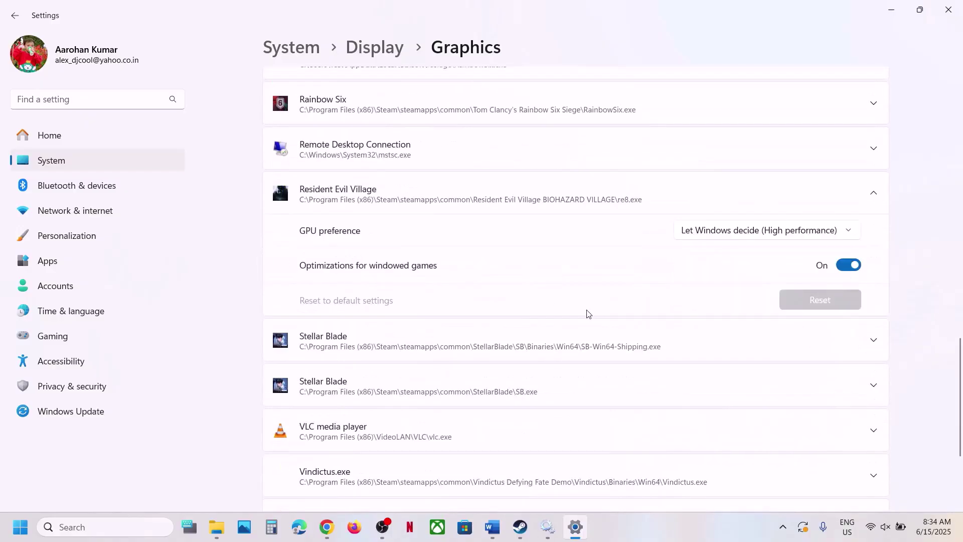
click(781, 233)
click(782, 275)
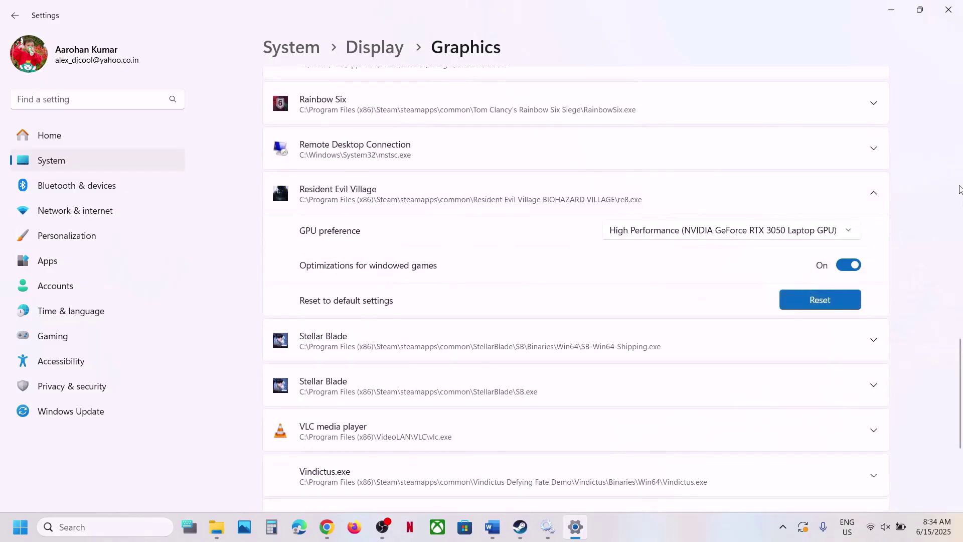
click(948, 11)
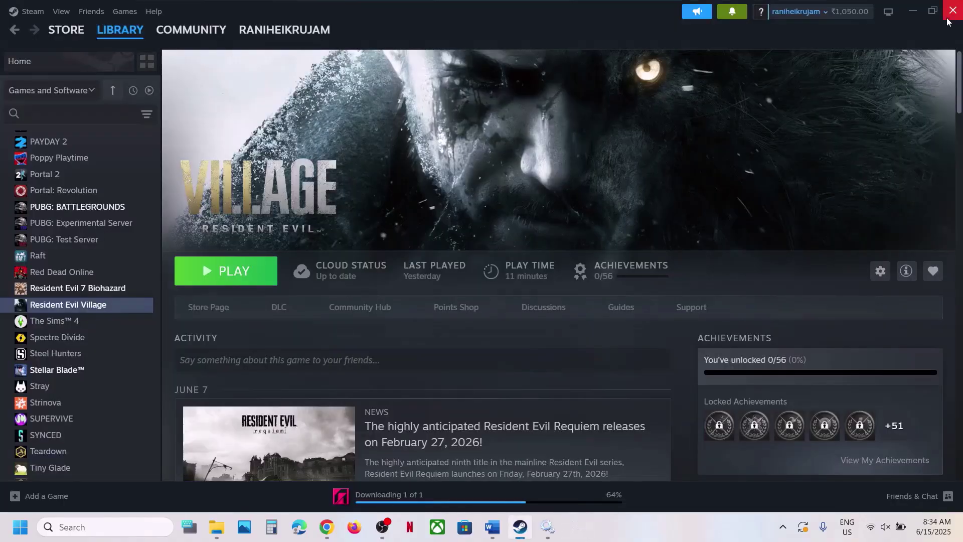
Switch to the Word instructions and read step 11 about rolling back the graphics driver to 576.28 or 566.36.
click(492, 528)
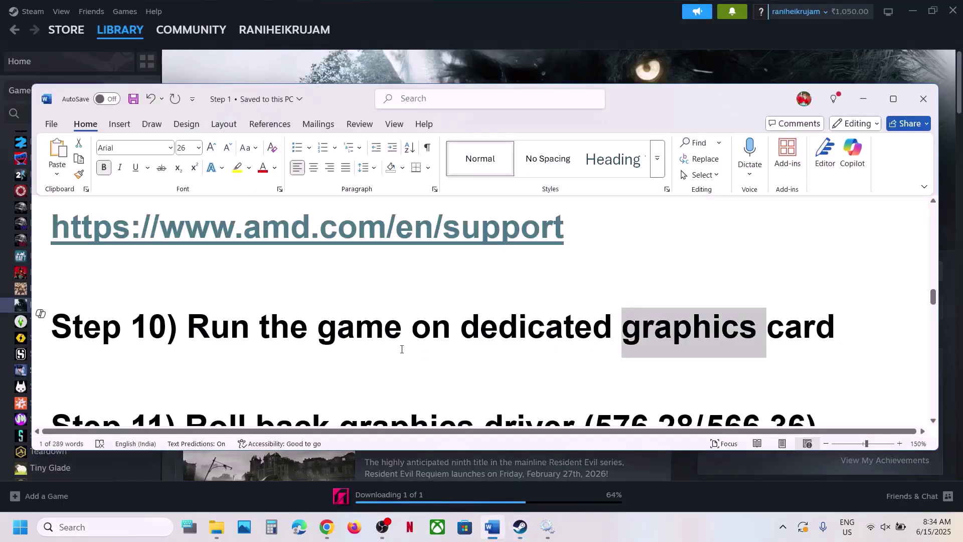
scroll(402, 348, down, 3)
scroll(402, 348, up, 3)
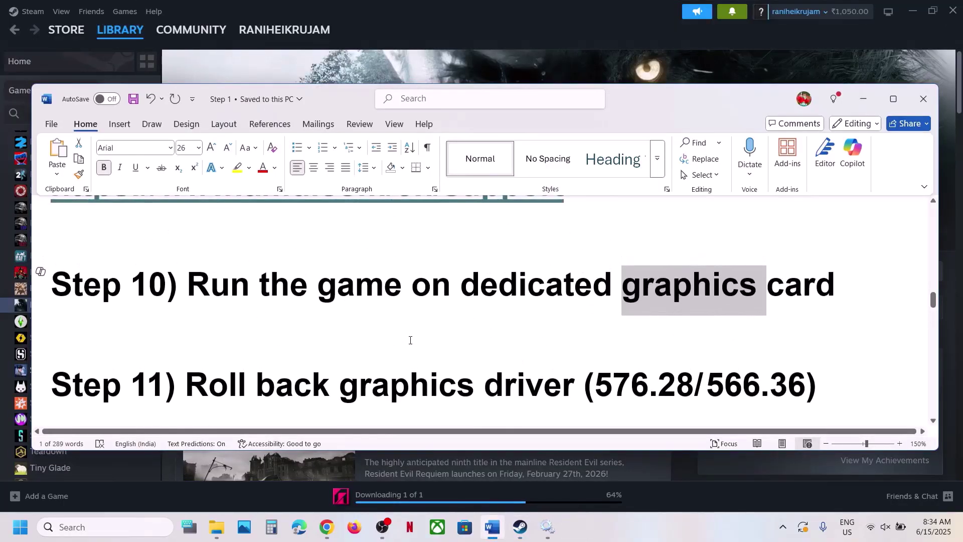
drag(279, 383, 694, 386)
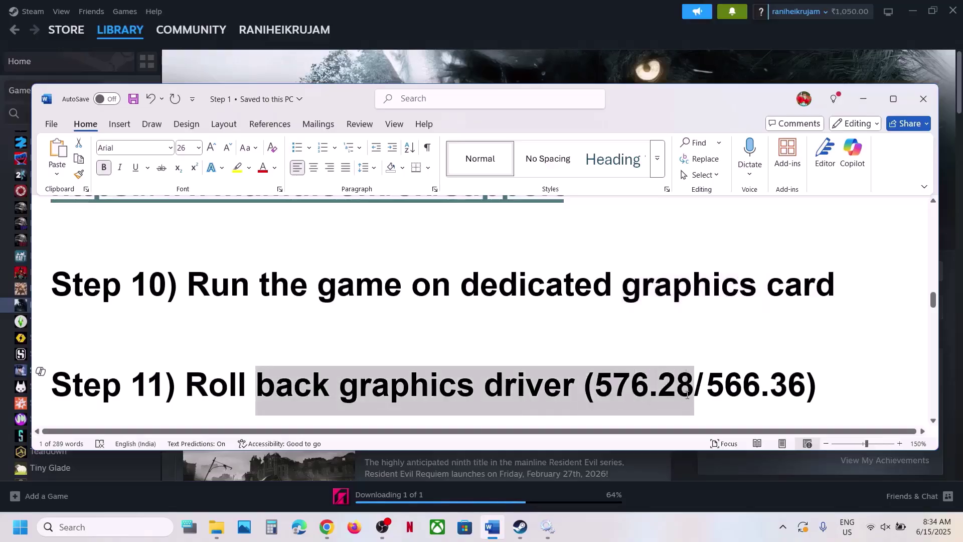
Take the NVIDIA download link from step 9 in Word and open it in a new Chrome tab.
scroll(538, 273, up, 2)
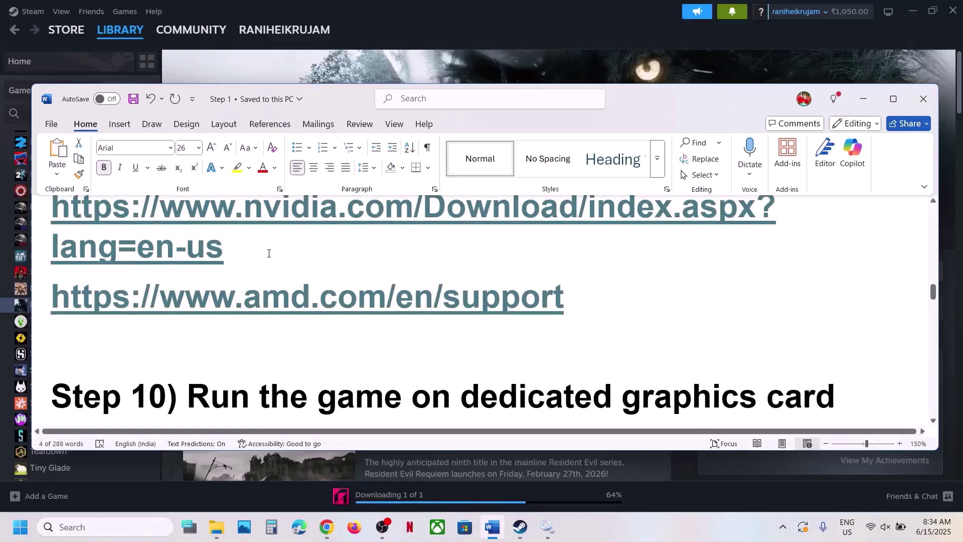
double_click(40, 233)
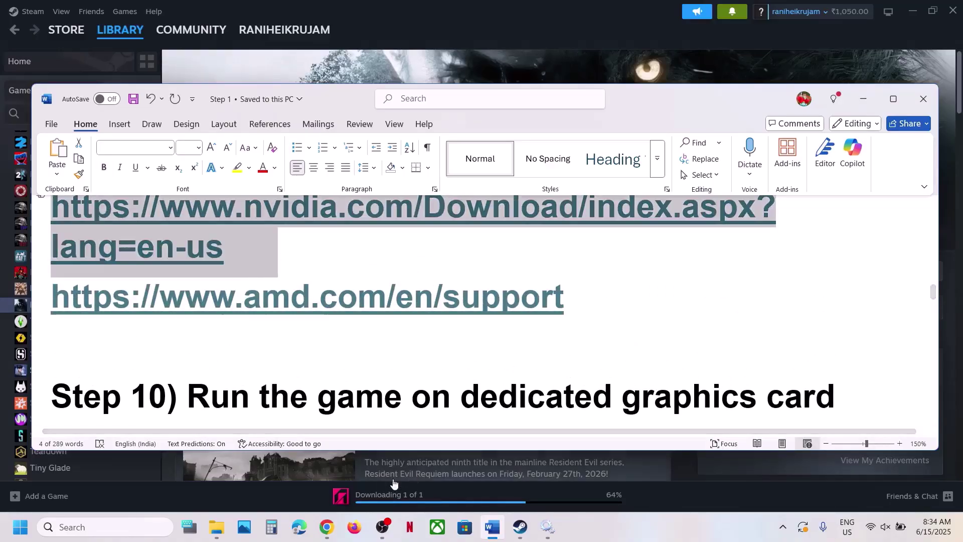
click(329, 525)
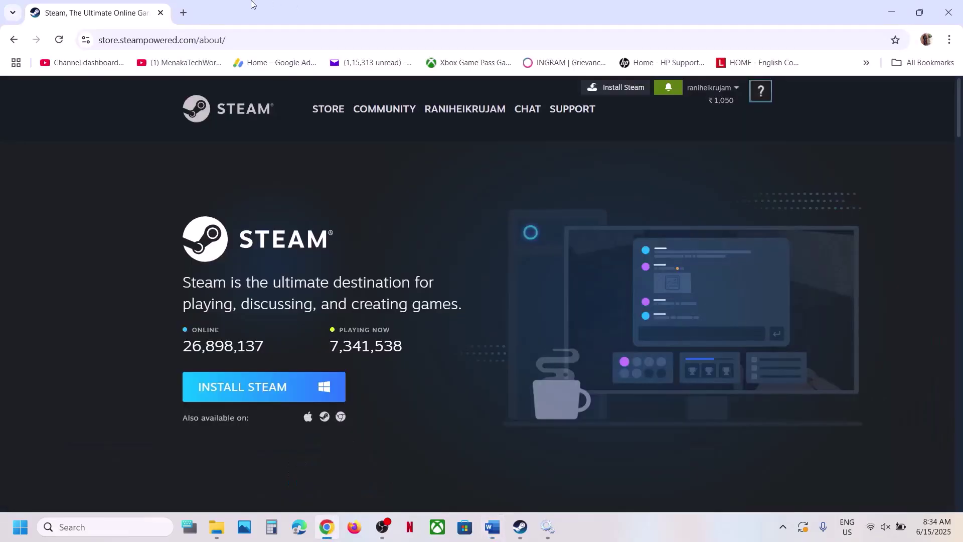
click(179, 18)
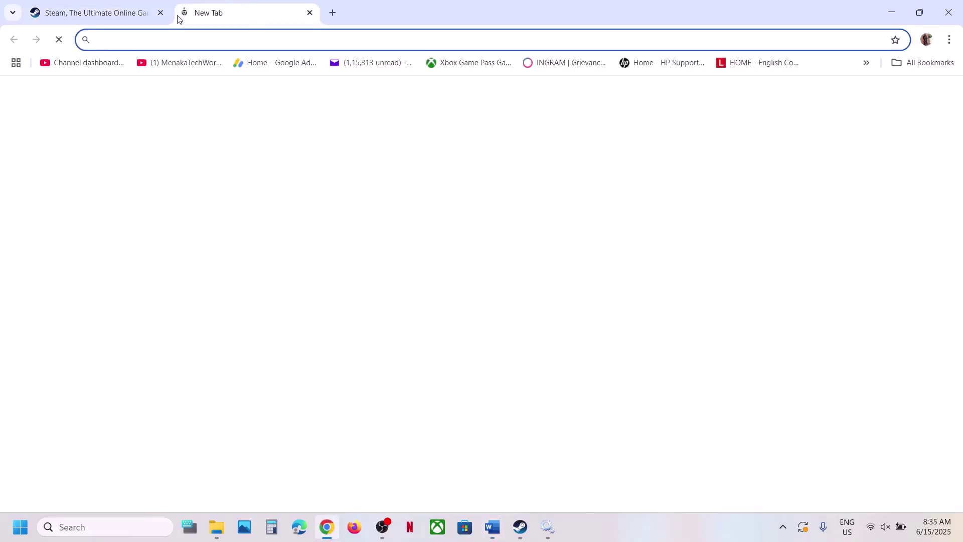
text(nvidia.com/Download/index.aspx?lang=en-us)
key(Return)
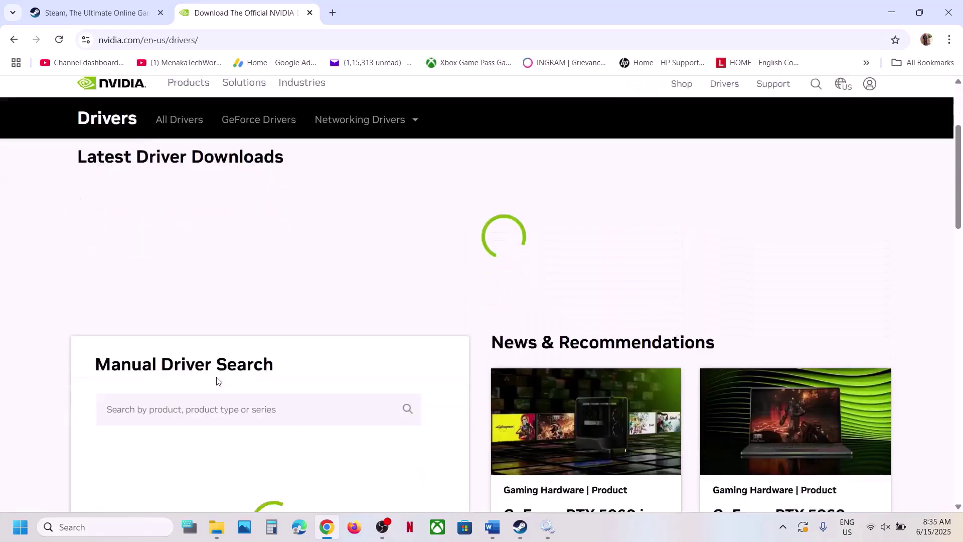
Find the NVIDIA drivers for the GeForce RTX 3050 Laptop GPU on Windows 11 and expand the list of more versions.
scroll(217, 381, down, 6)
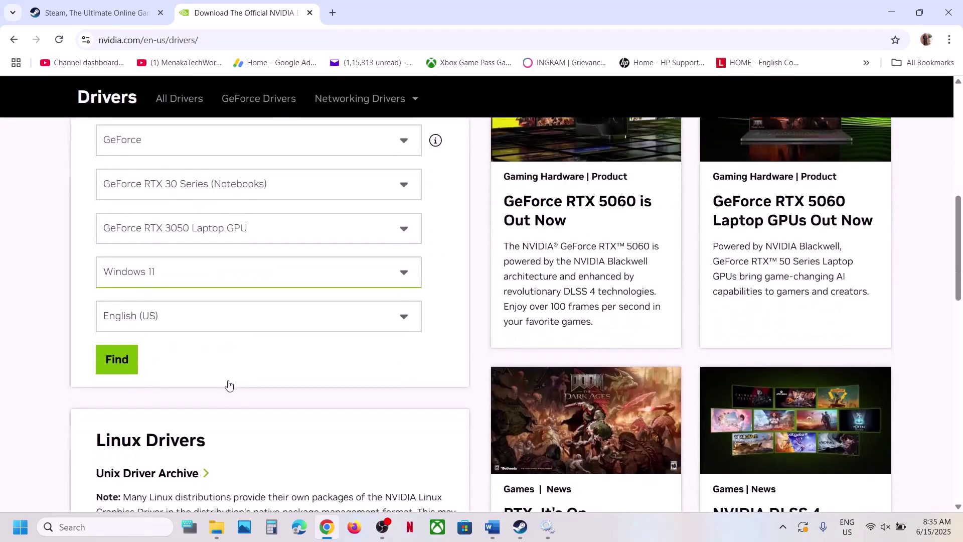
click(119, 359)
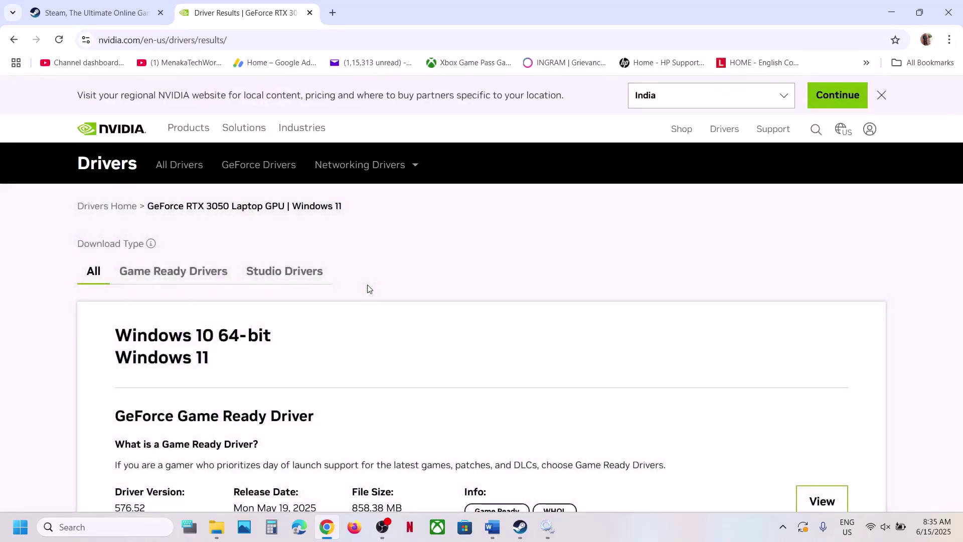
scroll(411, 234, down, 10)
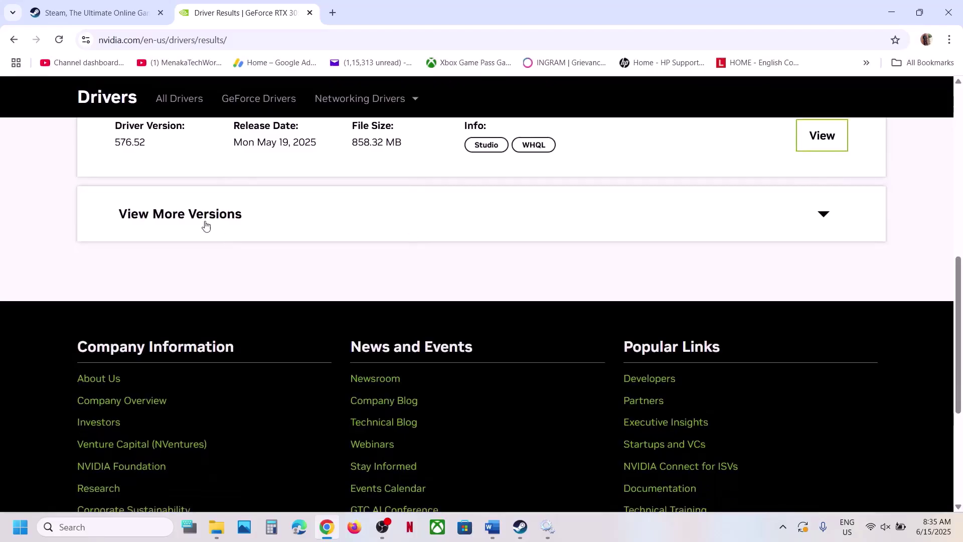
click(207, 225)
Locate GeForce Game Ready Driver 576.28 in the version list and highlight its version number.
scroll(208, 225, down, 4)
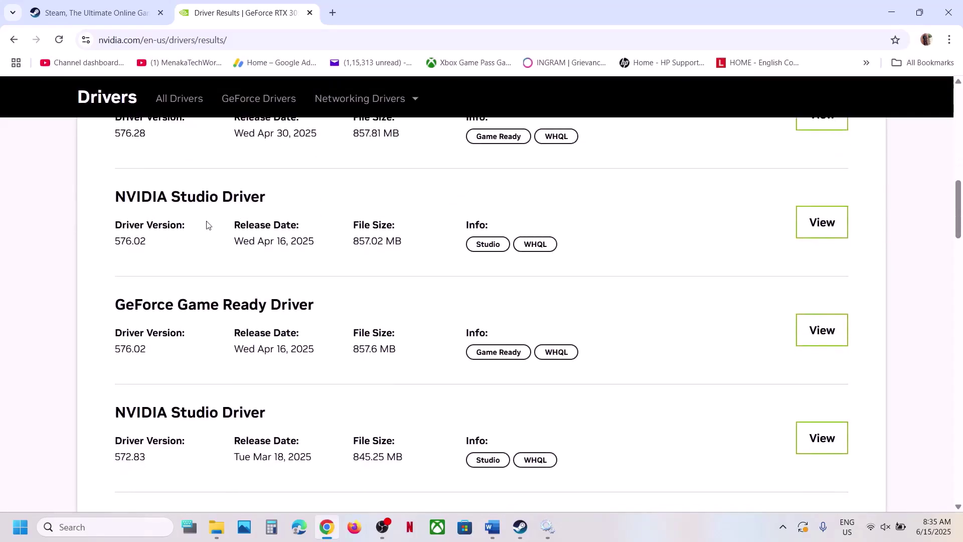
scroll(208, 224, down, 8)
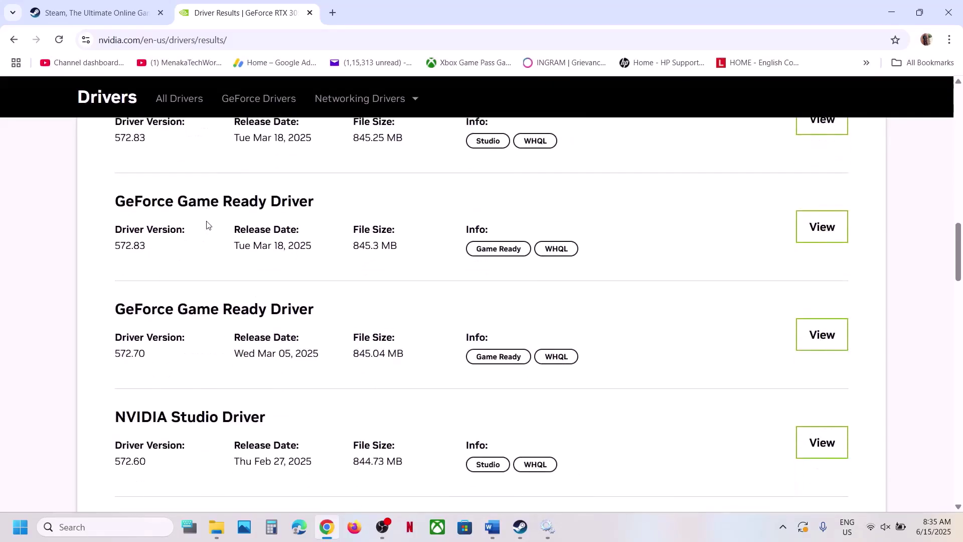
scroll(206, 224, down, 2)
scroll(206, 224, up, 8)
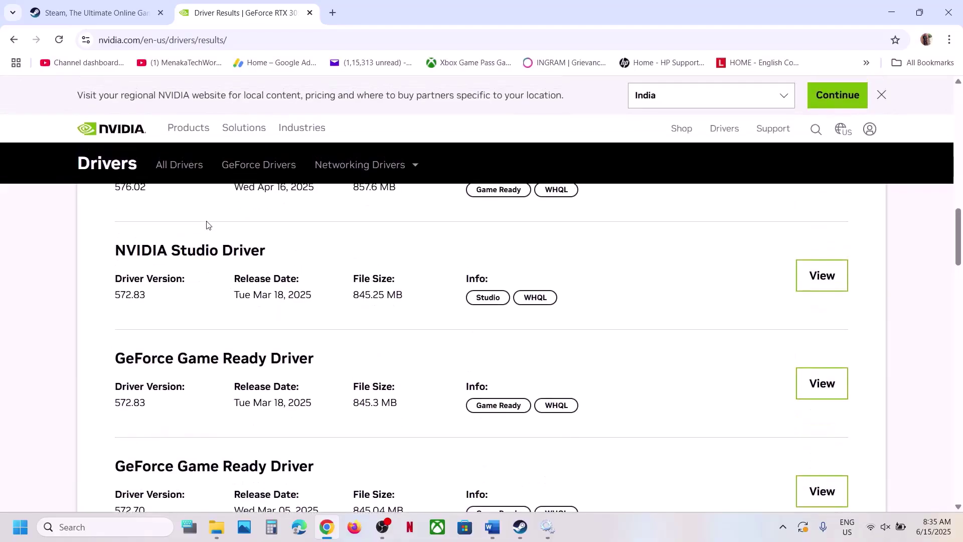
scroll(207, 225, up, 4)
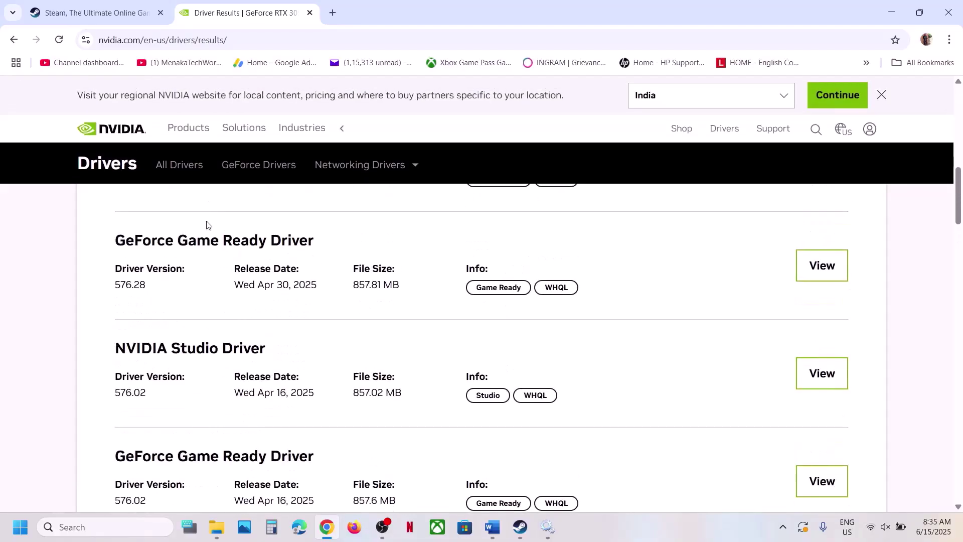
scroll(177, 298, up, 1)
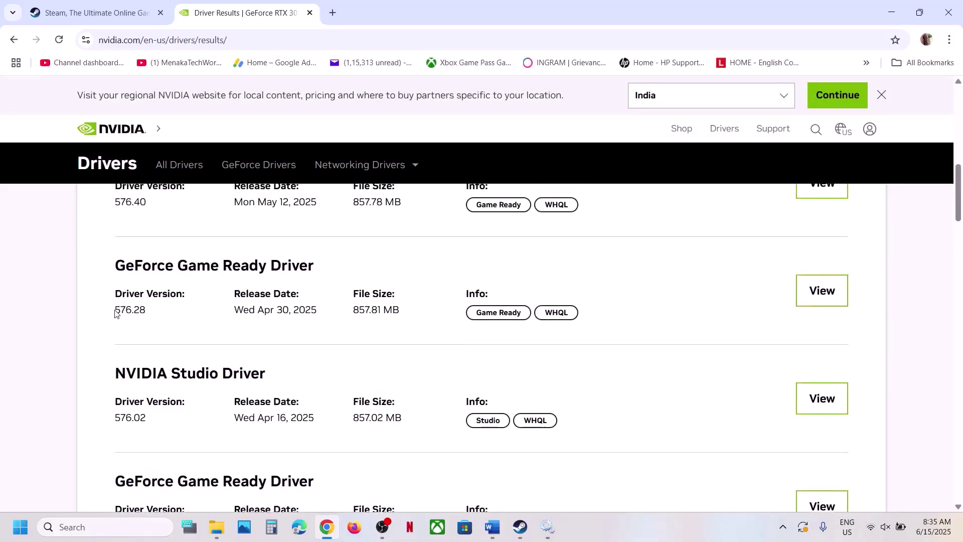
drag(115, 312, 145, 313)
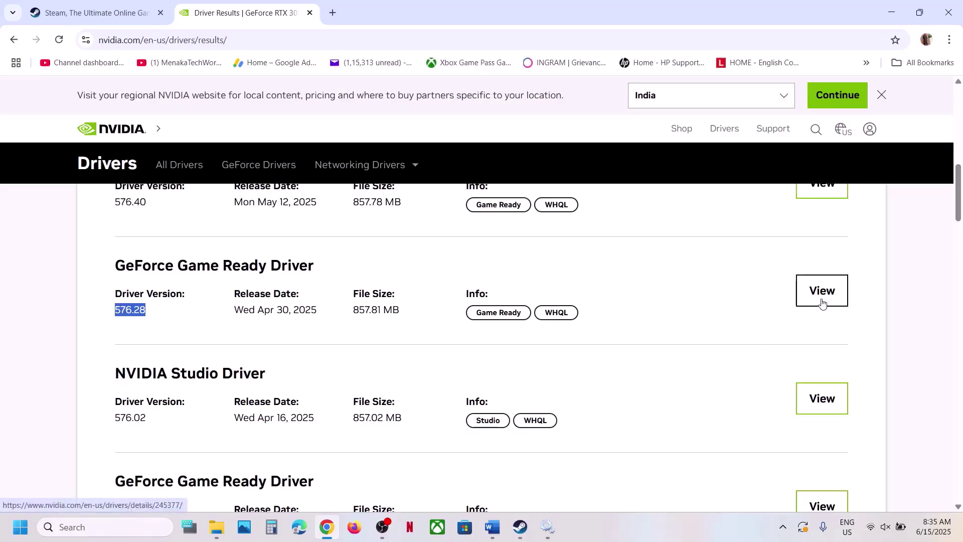
Locate GeForce Game Ready Driver 566.36 further down the list and highlight its version number.
scroll(517, 330, down, 1)
scroll(516, 331, down, 15)
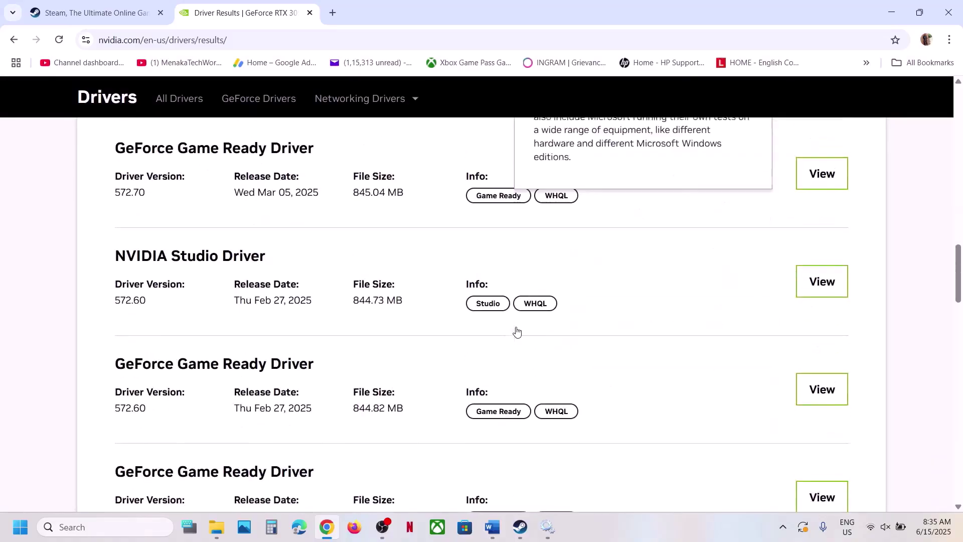
scroll(516, 331, down, 3)
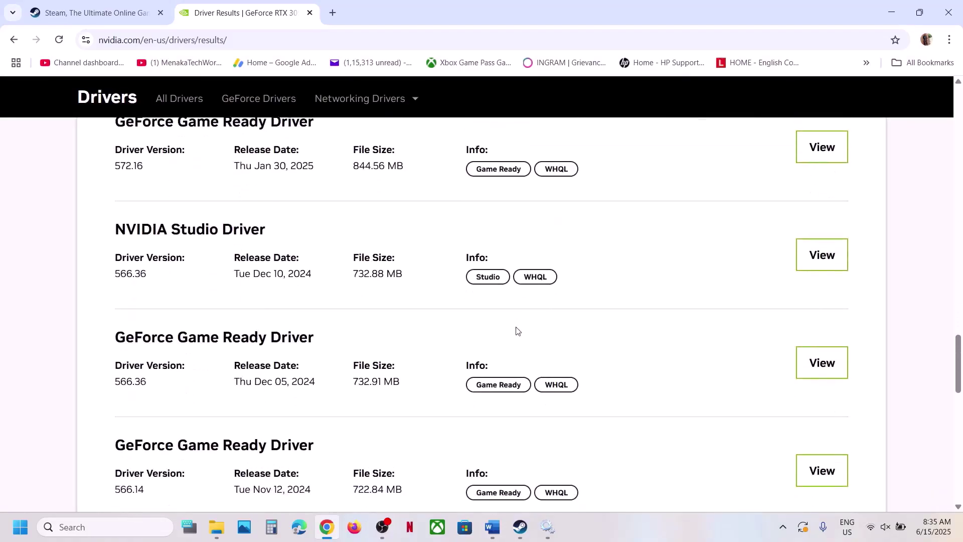
drag(125, 341, 376, 347)
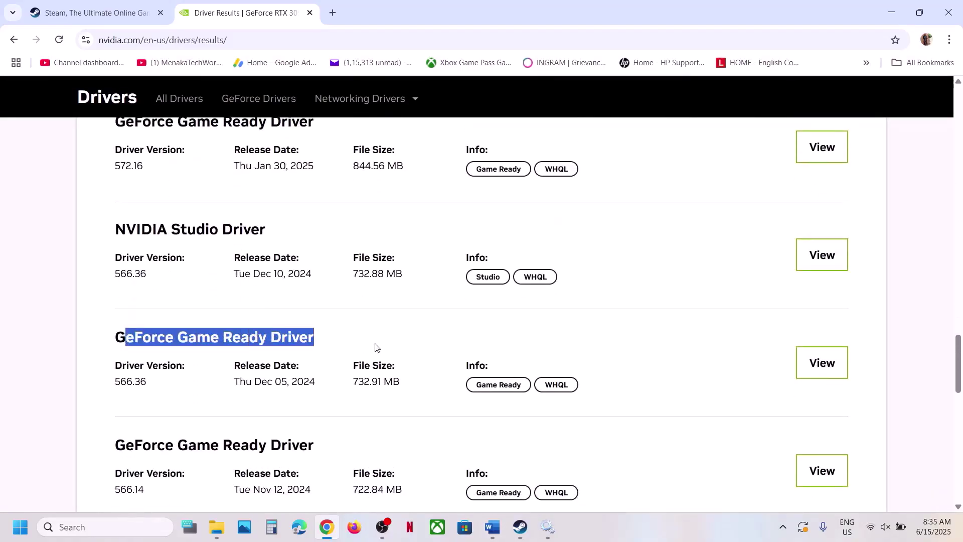
double_click(132, 382)
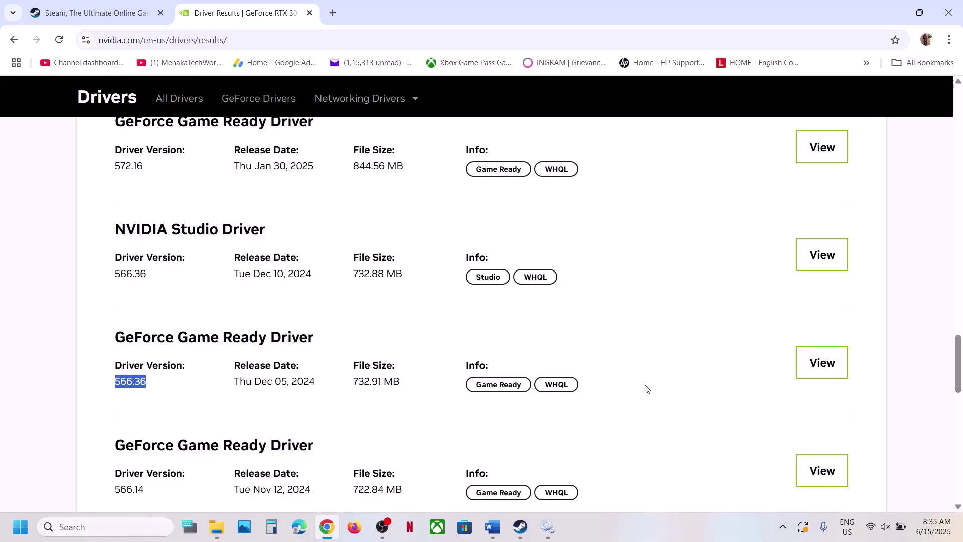
Switch to the Word instructions over Steam and read step 12 about verifying the game files.
click(521, 527)
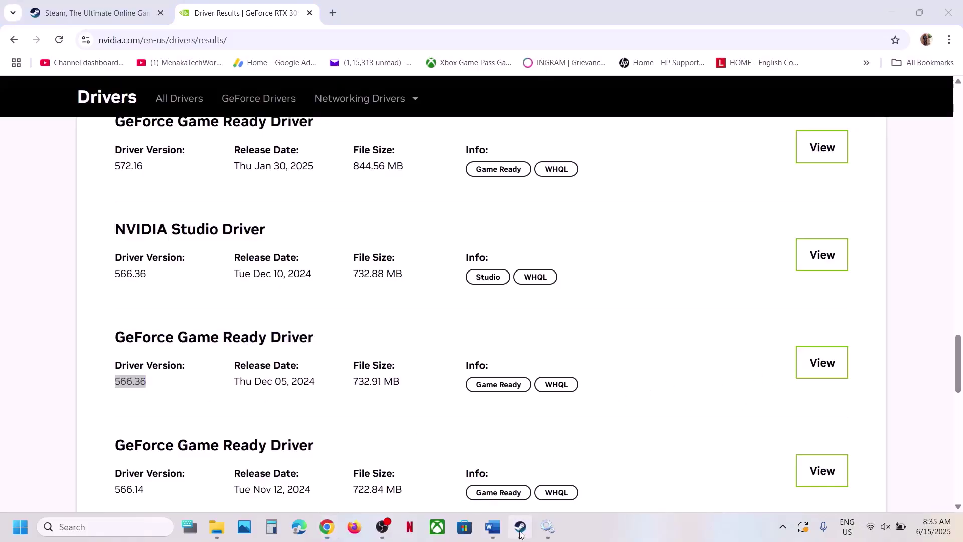
click(484, 537)
scroll(442, 351, down, 10)
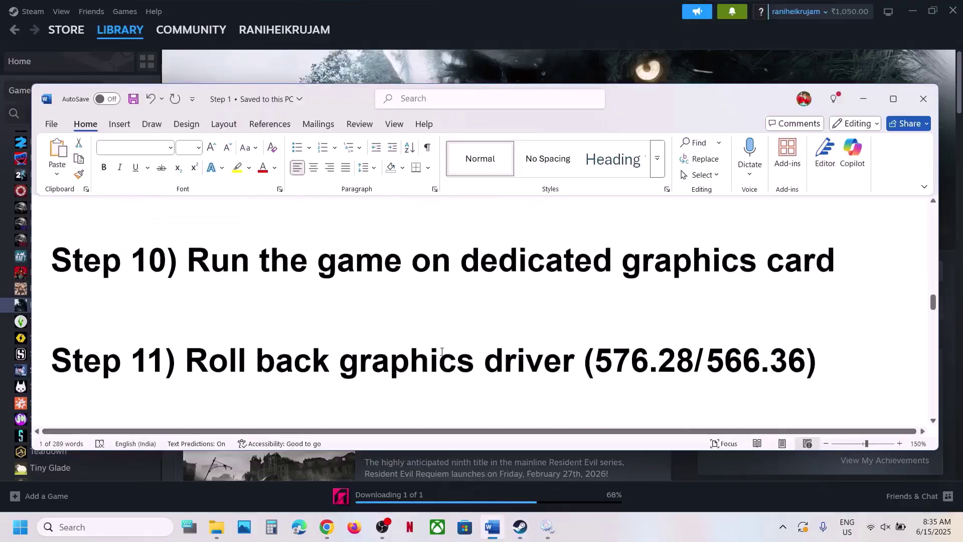
scroll(441, 351, up, 2)
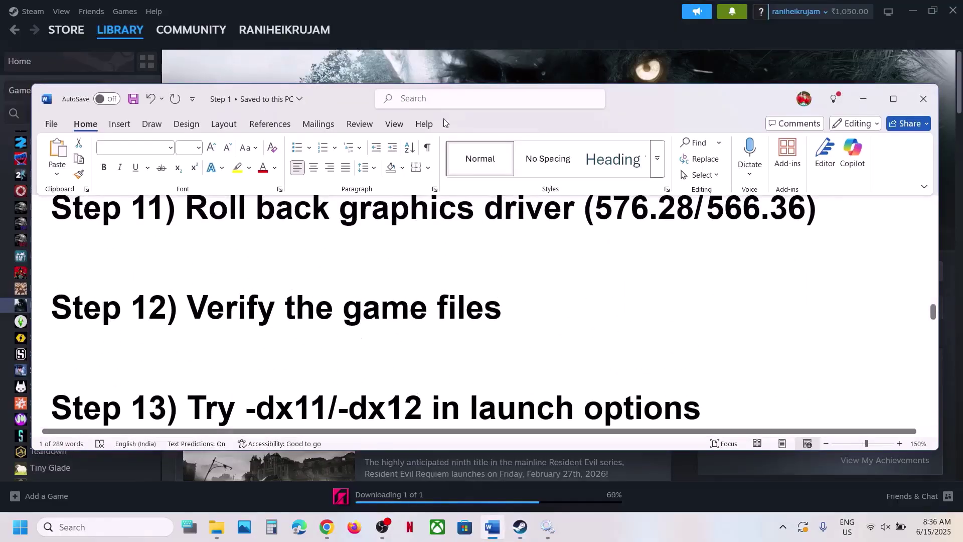
In Steam, view the option to verify game files in Resident Evil Village's Installed Files properties, and close the properties.
click(441, 67)
right_click(70, 304)
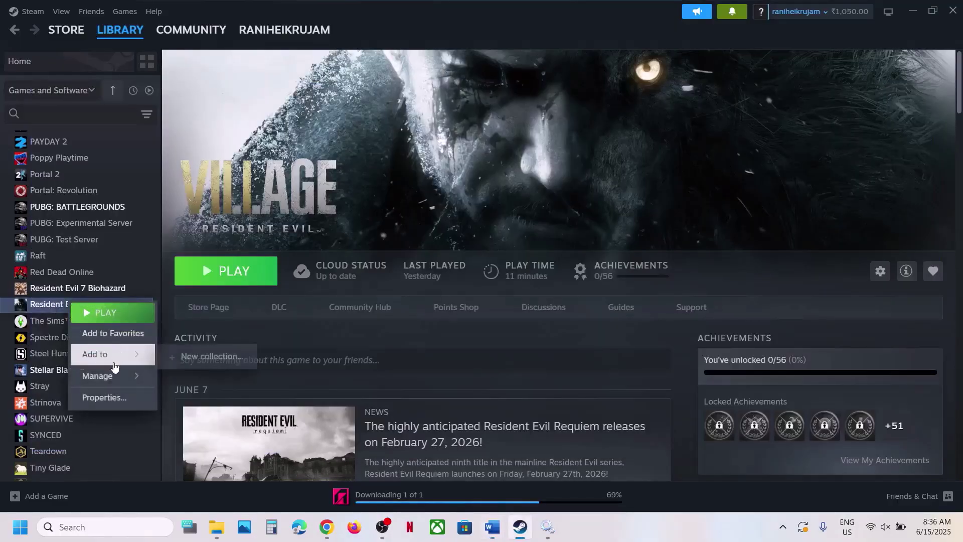
click(100, 398)
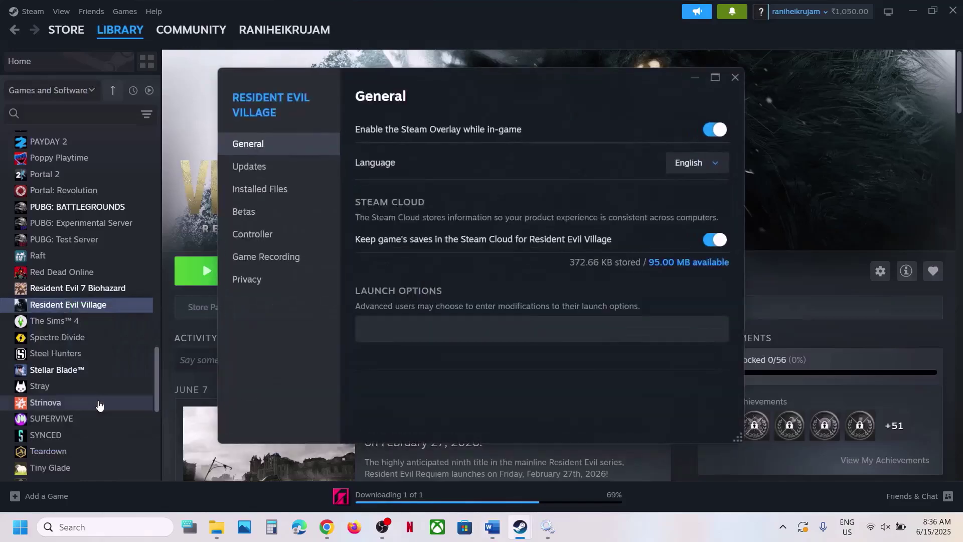
click(269, 200)
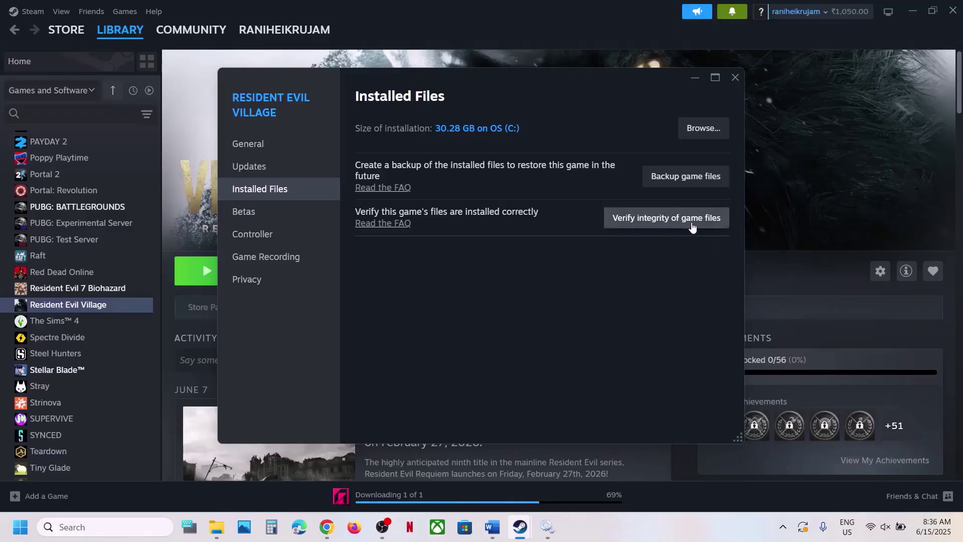
click(736, 77)
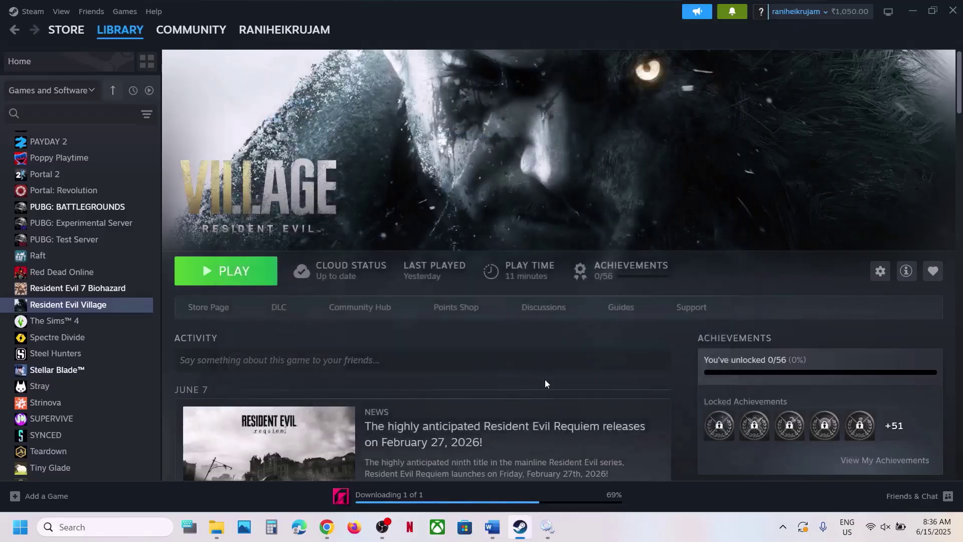
Read step 13 in Word, and enter -dx11 in the launch options of Resident Evil Village in Steam.
click(489, 525)
scroll(400, 344, down, 2)
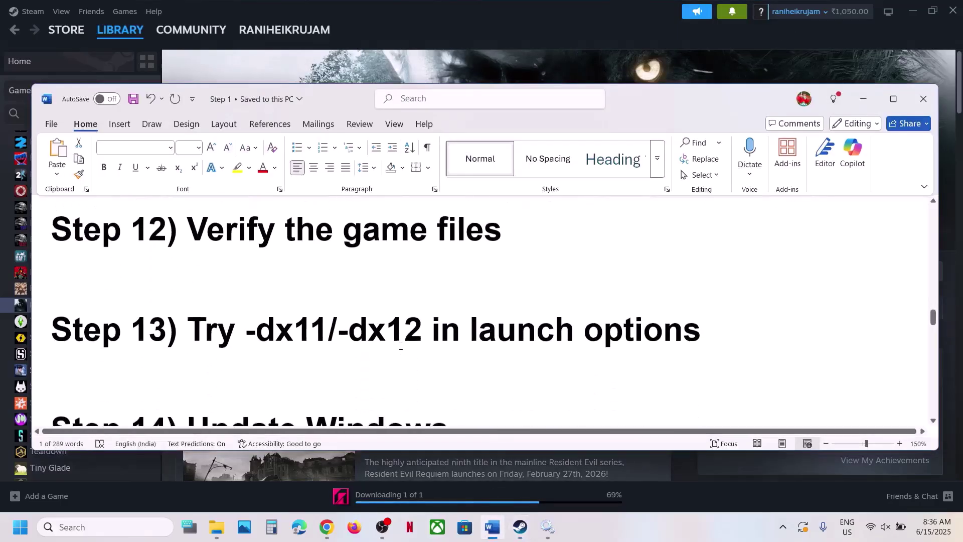
click(433, 84)
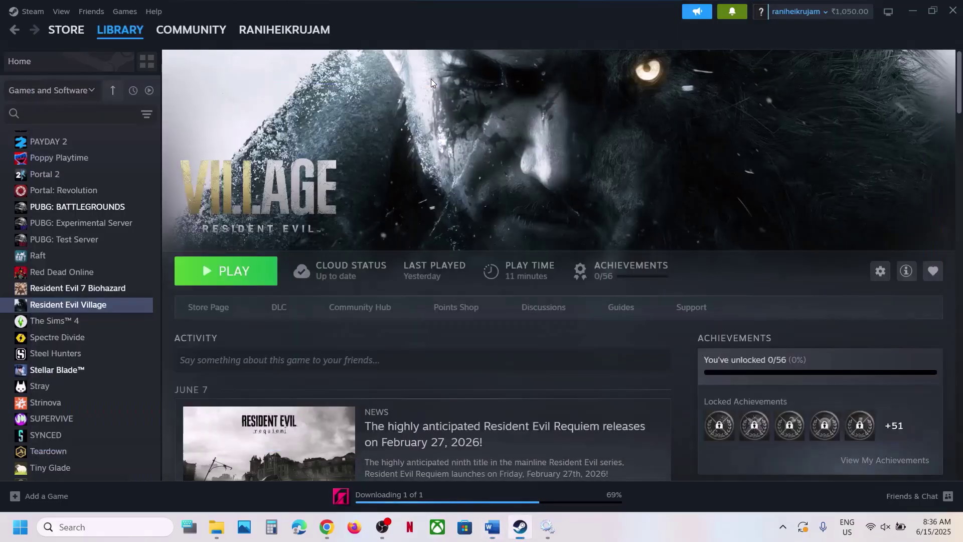
right_click(95, 303)
click(128, 396)
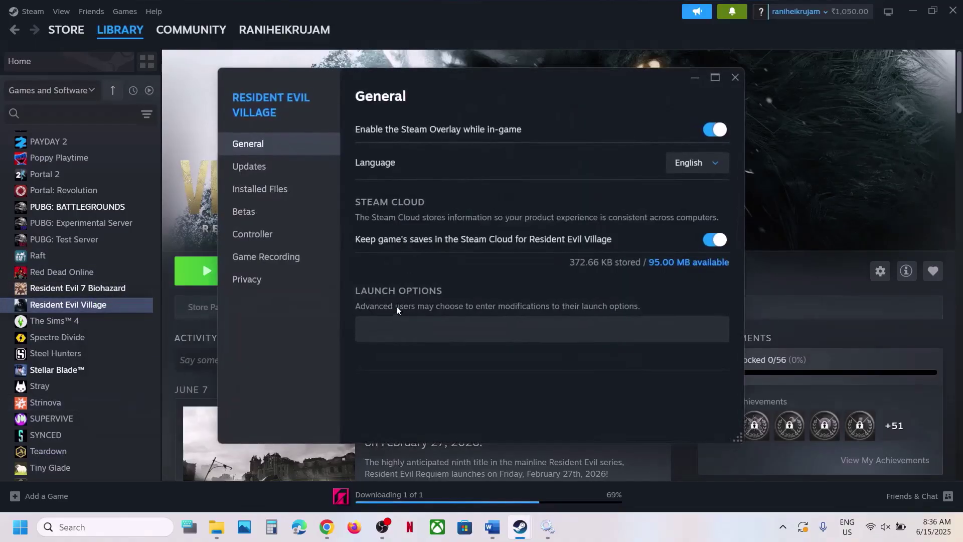
click(388, 321)
Replace the launch option of Resident Evil Village with -dx12.
drag(440, 328, 350, 331)
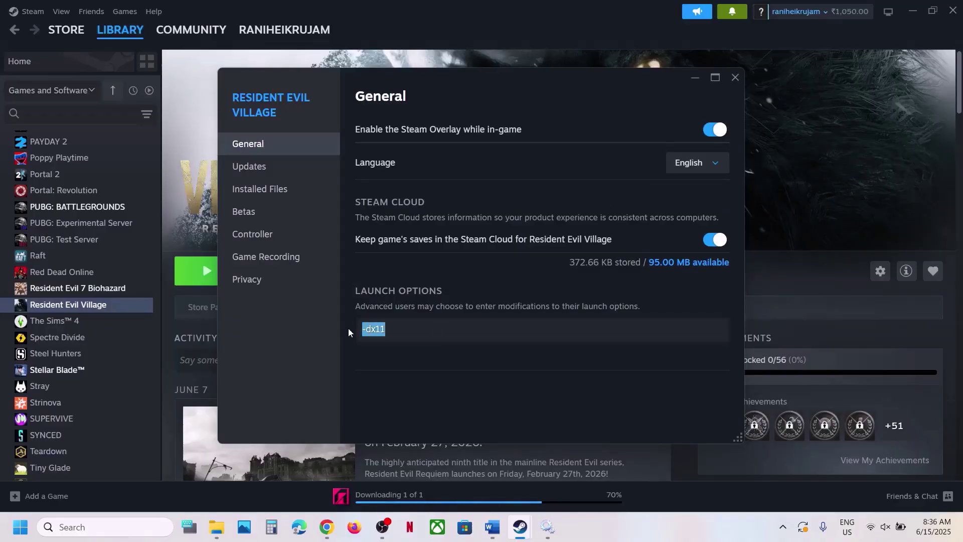
key(BackSpace)
text(-dx12)
Clear the launch options of Resident Evil Village and close its properties.
drag(393, 329, 316, 334)
key(BackSpace)
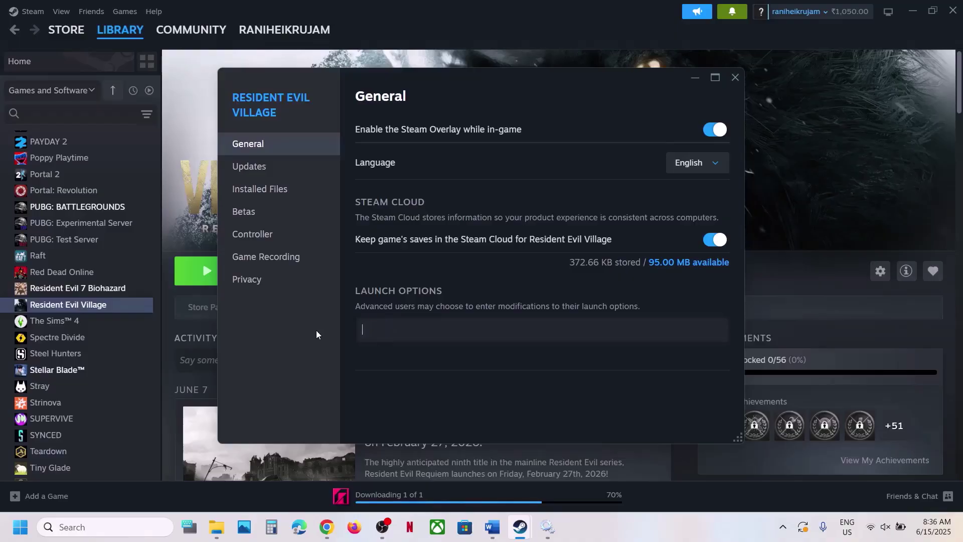
click(735, 77)
Switch to the Word instructions and read step 14 about updating Windows.
click(492, 527)
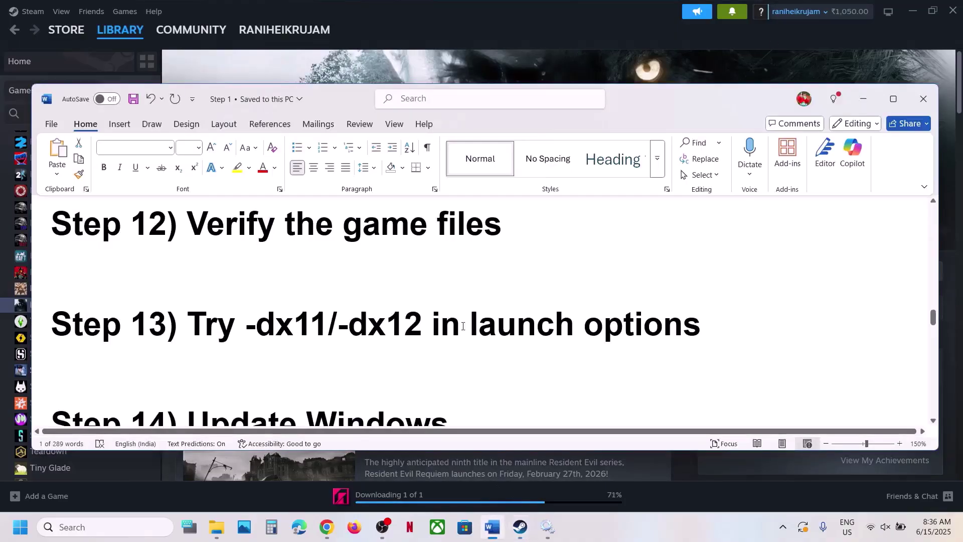
scroll(462, 326, down, 3)
scroll(462, 326, up, 2)
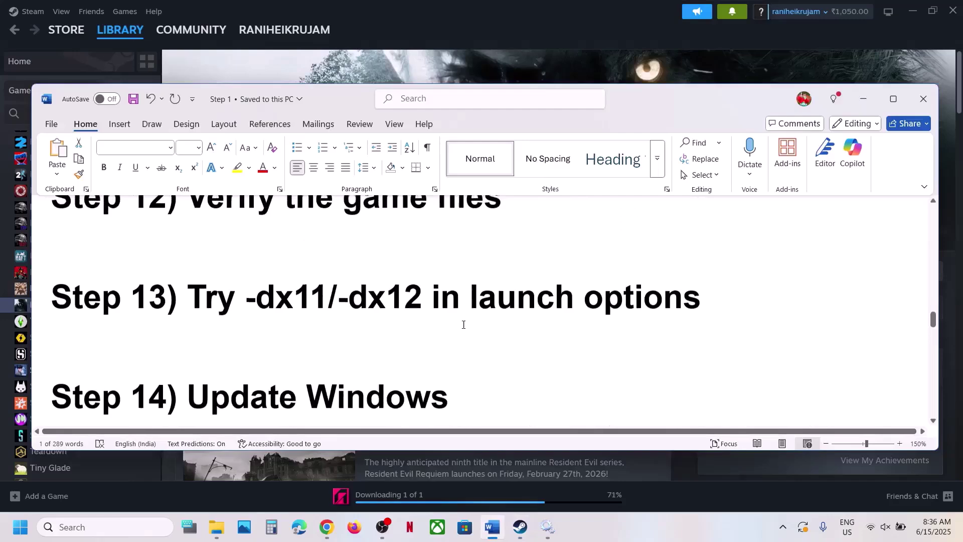
Open Windows Settings, view the Windows Update page with its pending update, and close Settings.
click(434, 65)
key(super+i)
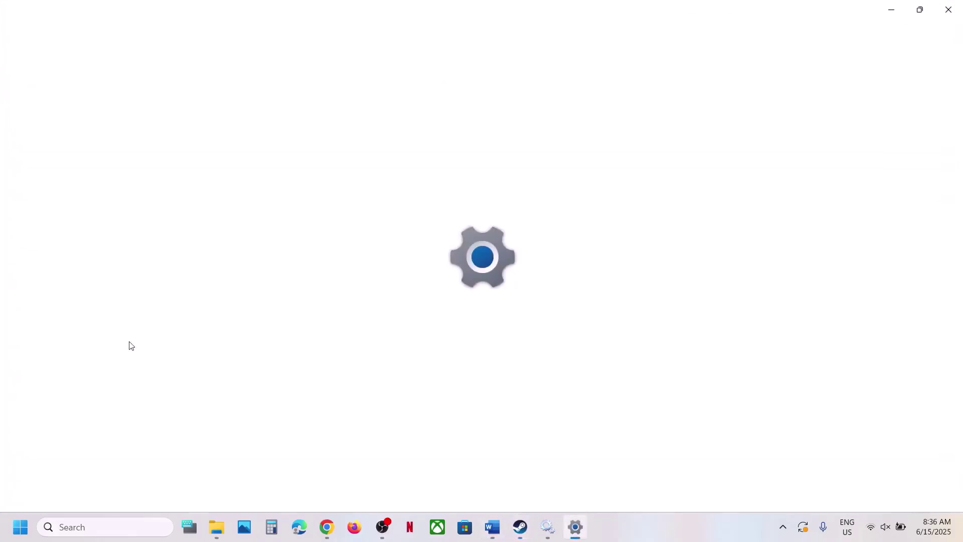
click(74, 416)
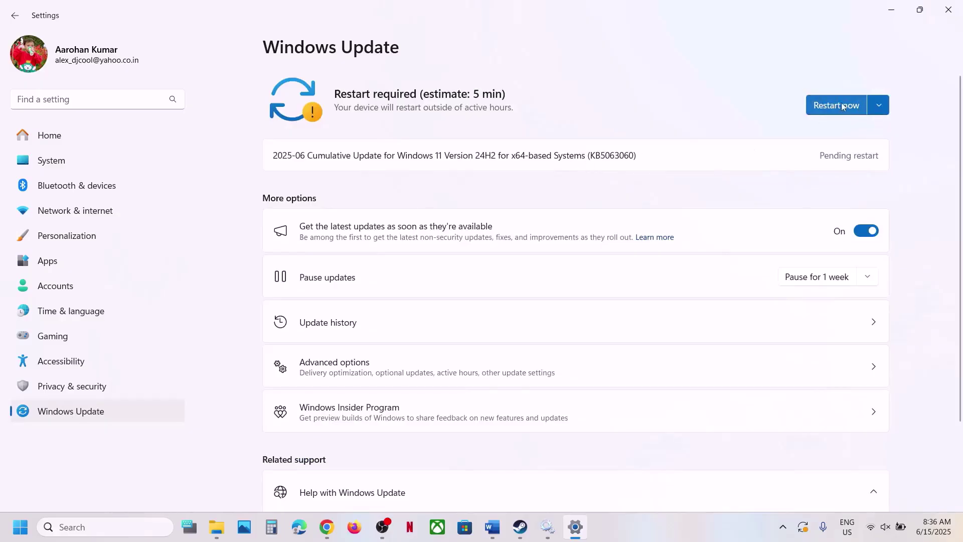
click(948, 9)
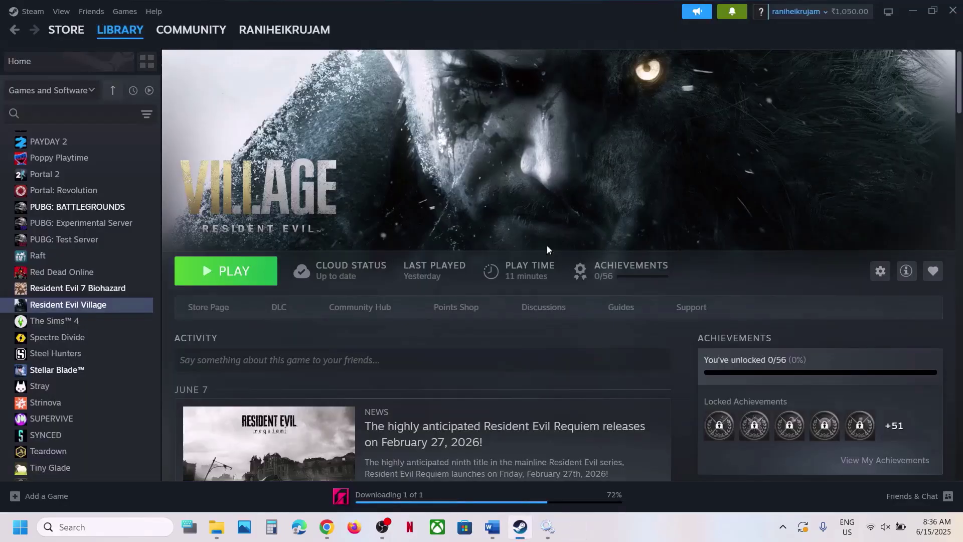
Switch to the Word instructions and copy the Visual C++ download link under step 15, with a new Chrome tab ready.
click(492, 526)
scroll(454, 343, down, 3)
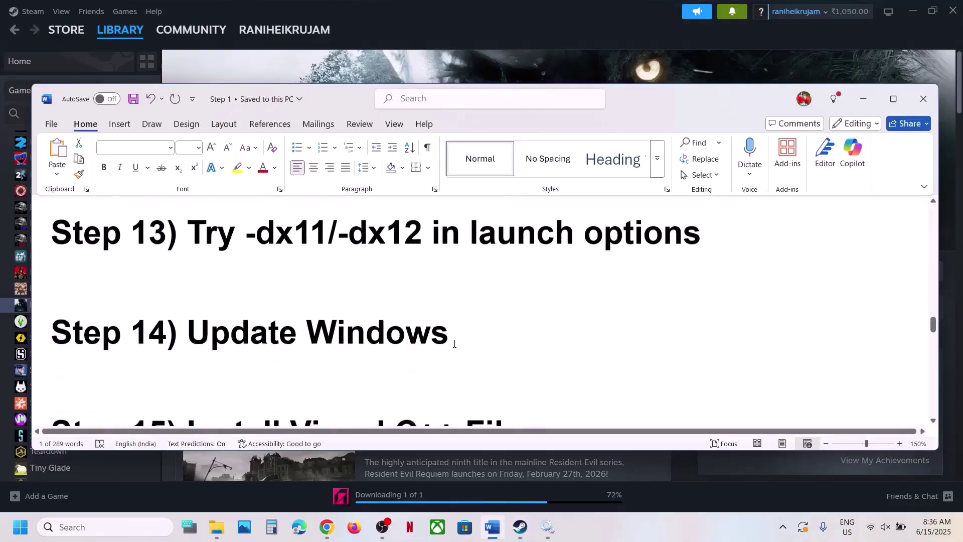
scroll(454, 344, down, 2)
drag(645, 329, 52, 302)
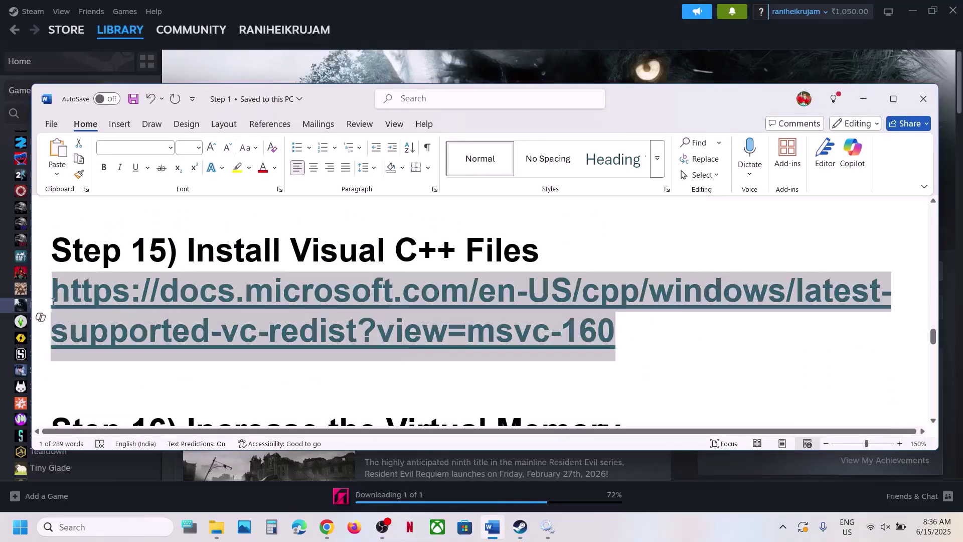
click(326, 532)
key(ctrl+t)
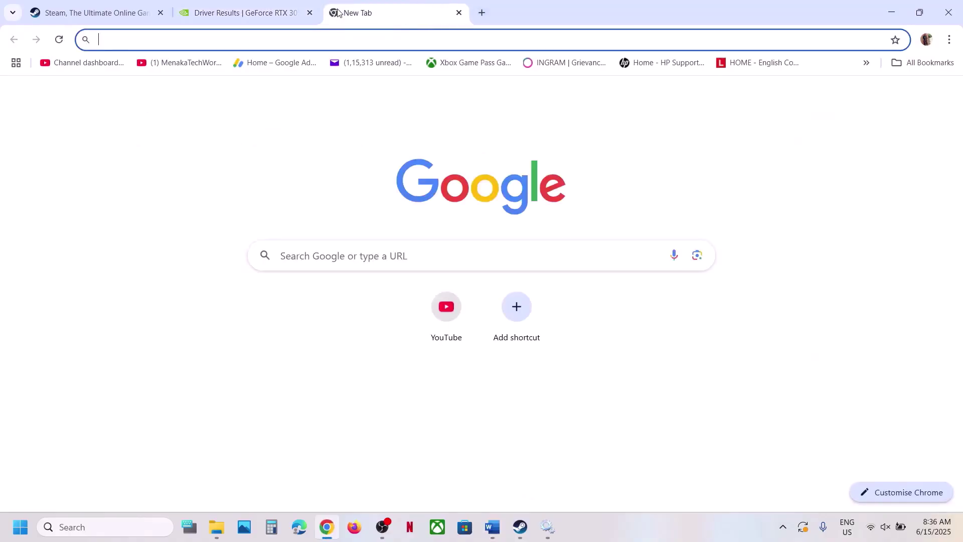
key(alt+Tab)
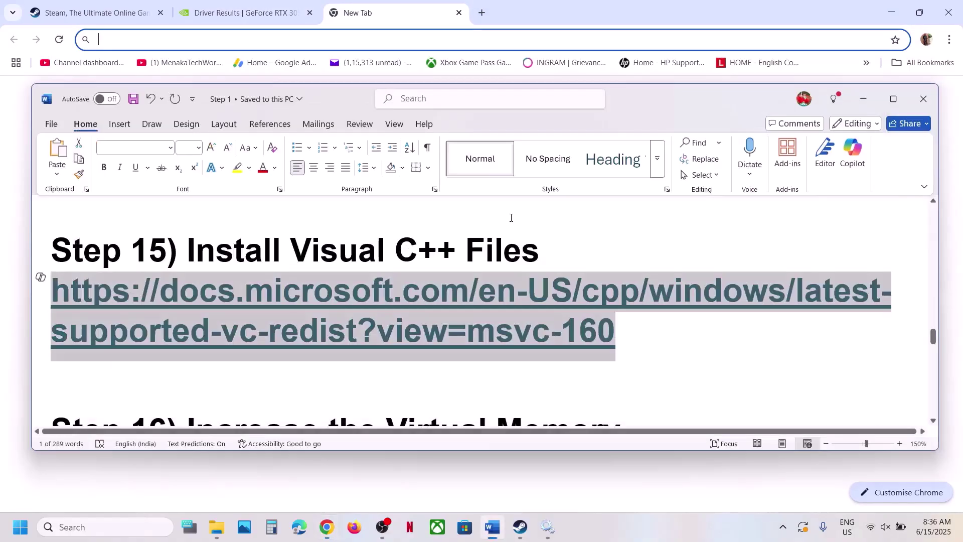
right_click(427, 294)
click(476, 254)
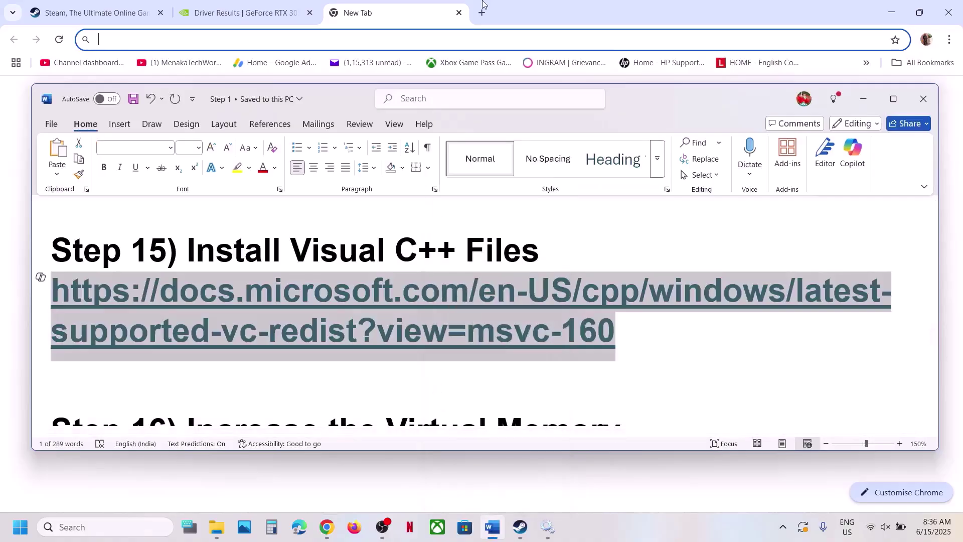
Open the copied Microsoft Visual C++ Redistributable link in Chrome and close the duplicate tab of the page.
click(481, 10)
key(ctrl+t)
key(ctrl+v)
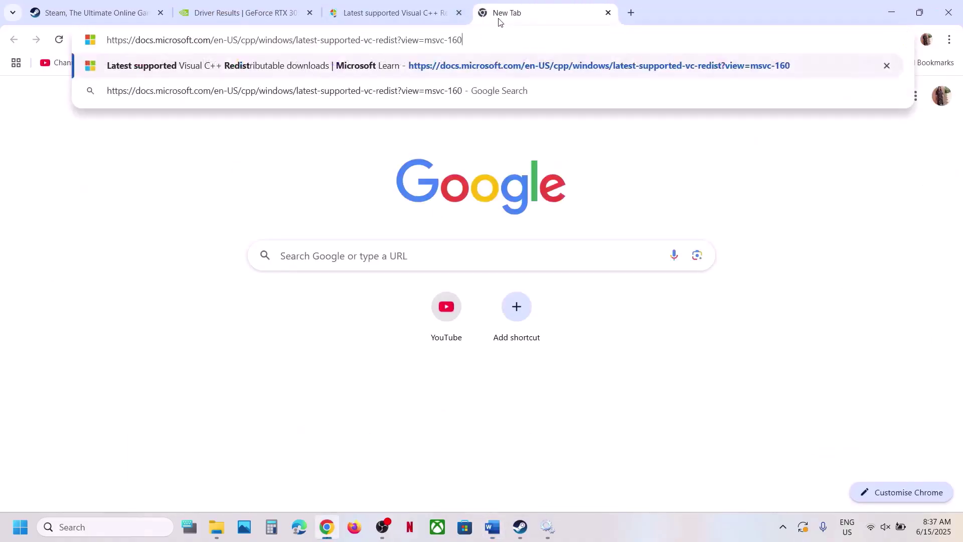
key(Return)
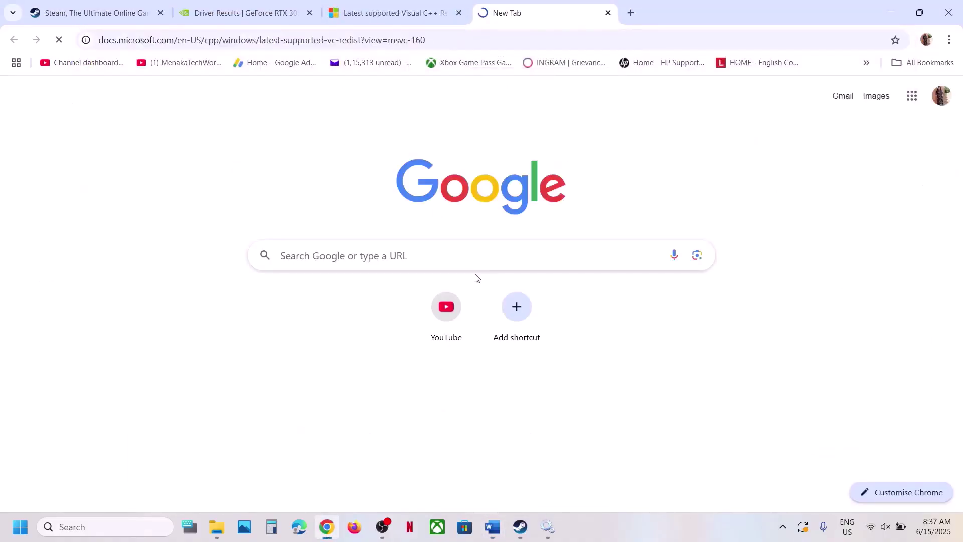
click(503, 39)
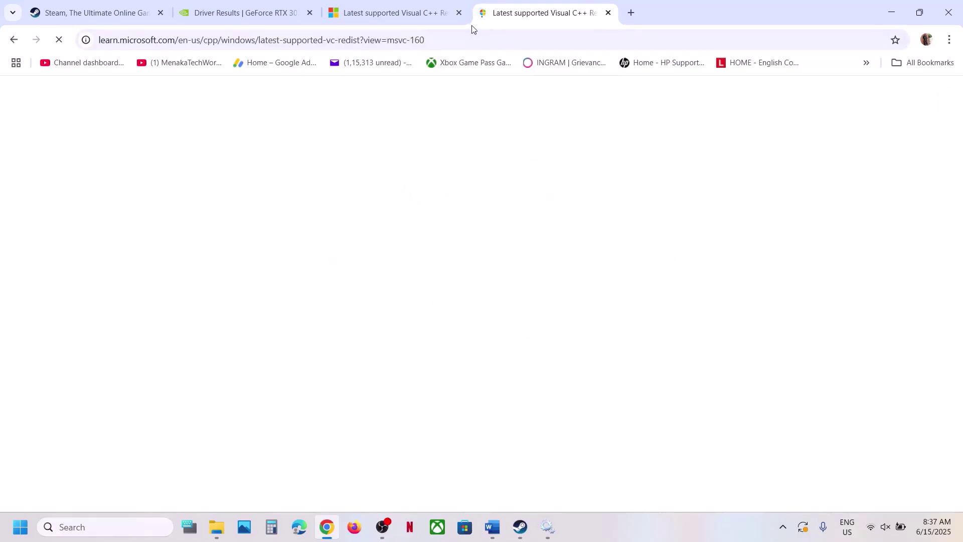
click(459, 13)
Download the X86 Visual C++ Redistributable, run its installer and start the repair, allowing it to make changes.
scroll(445, 307, down, 8)
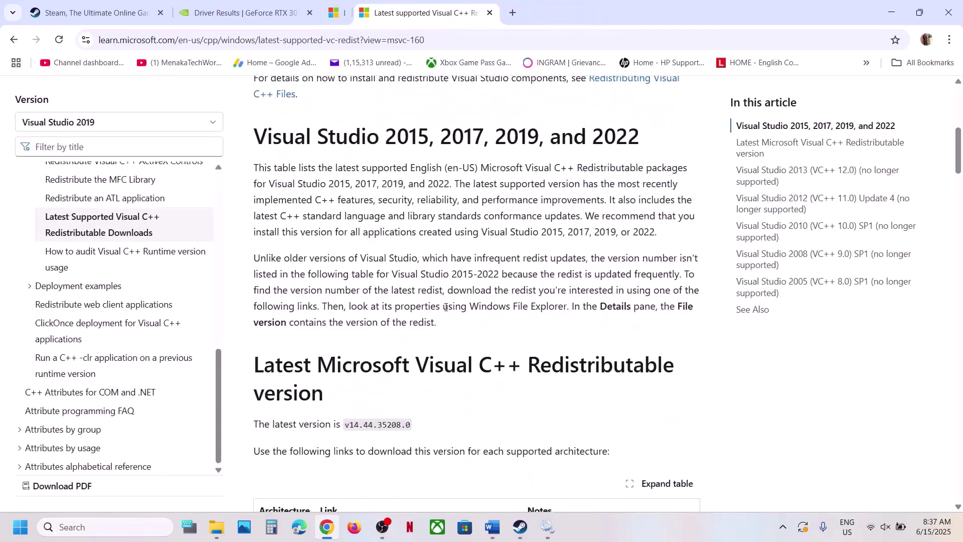
scroll(446, 307, down, 5)
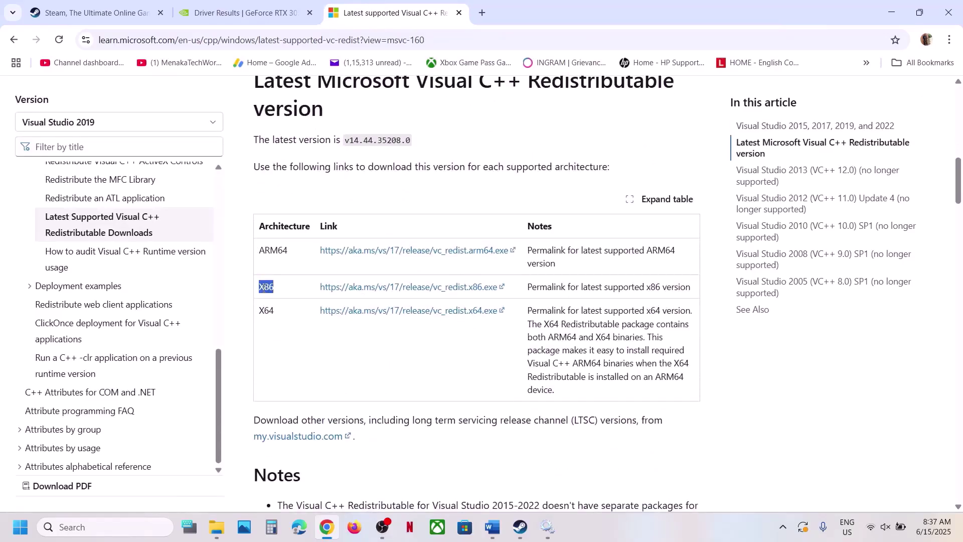
double_click(267, 314)
double_click(267, 287)
click(383, 288)
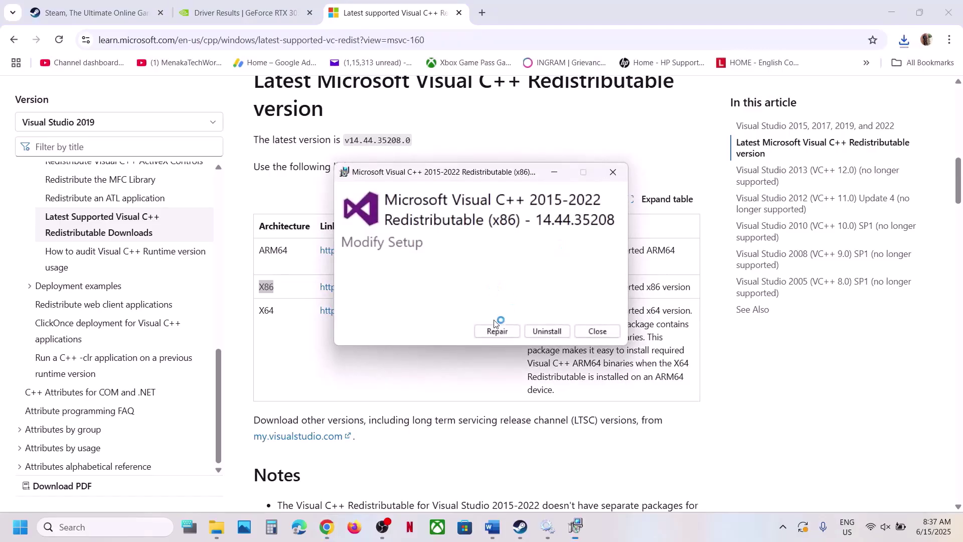
click(496, 330)
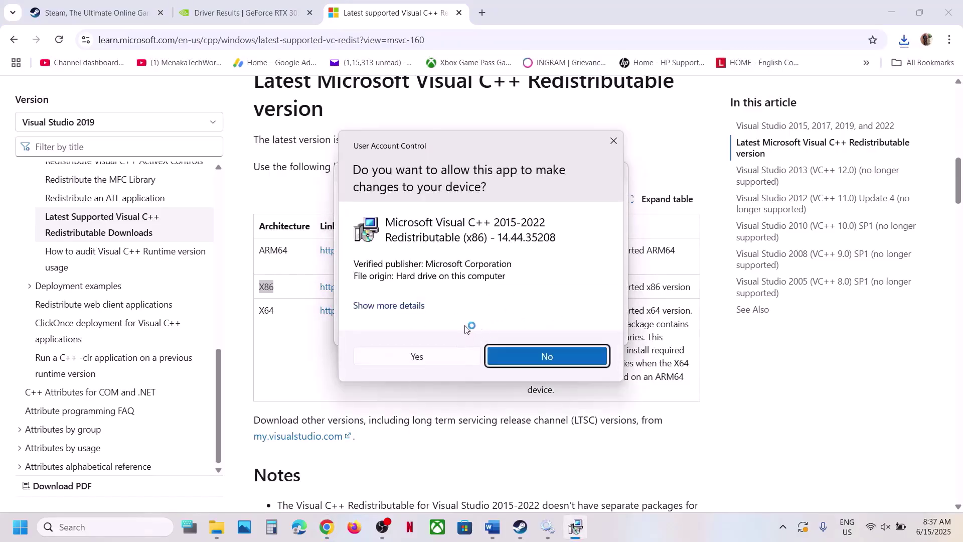
click(417, 356)
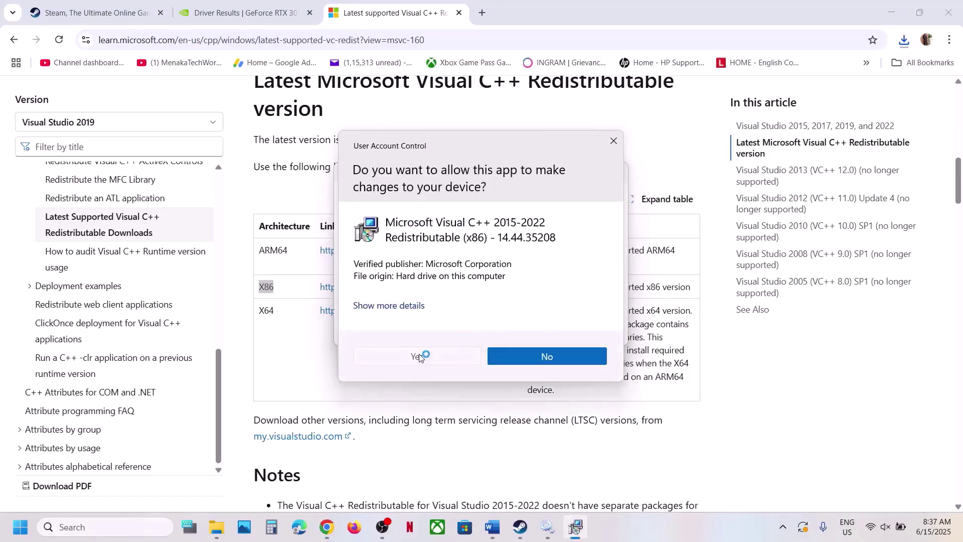
Download the X64 Visual C++ Redistributable, run its installer and start the repair, allowing it to make changes.
double_click(273, 311)
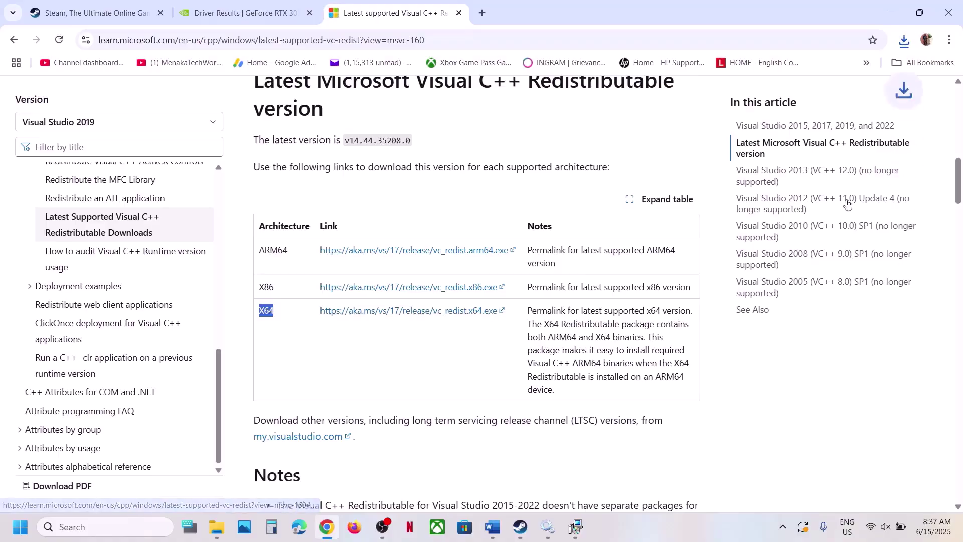
click(905, 41)
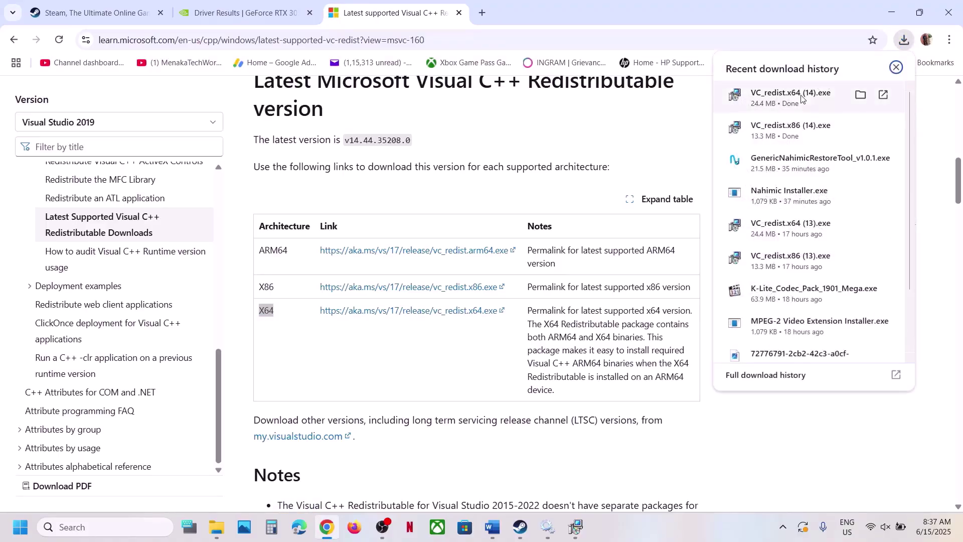
key(Escape)
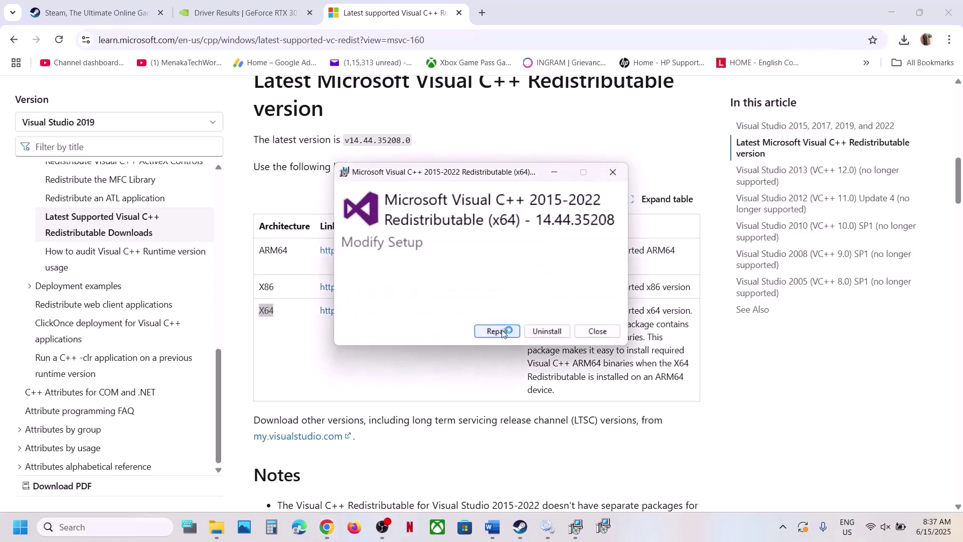
click(498, 331)
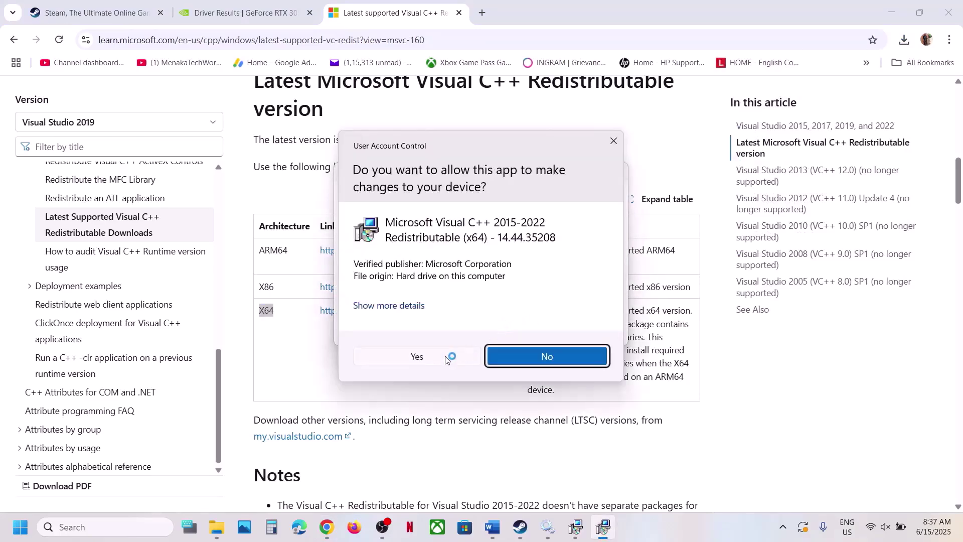
click(417, 355)
Move the x86 setup window off the x64 one to view both progress displays, and show the Windows power options.
click(574, 536)
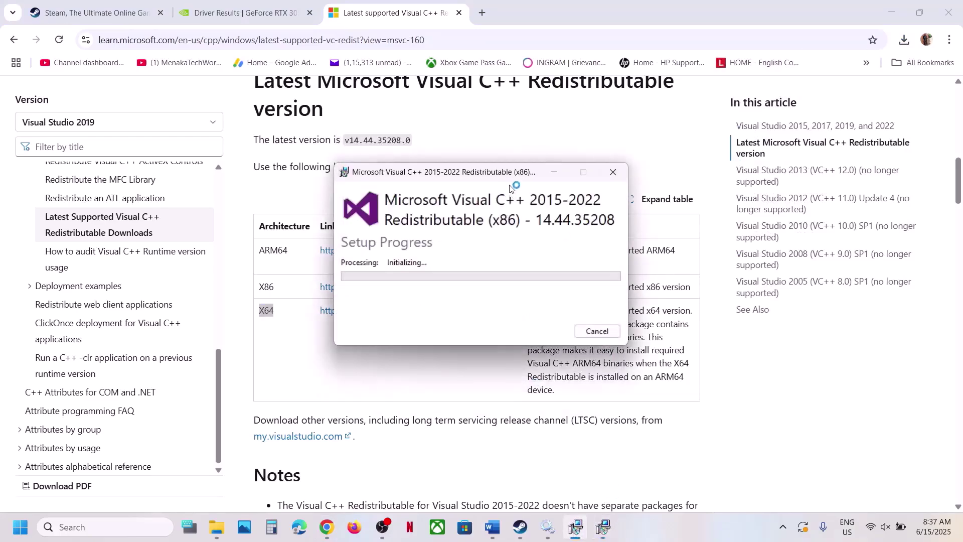
drag(504, 178, 728, 231)
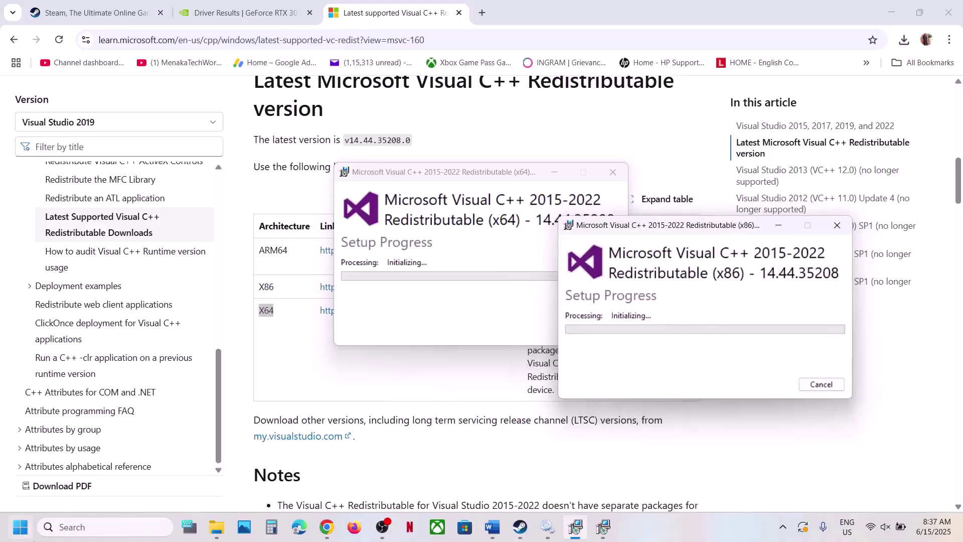
key(super)
click(362, 483)
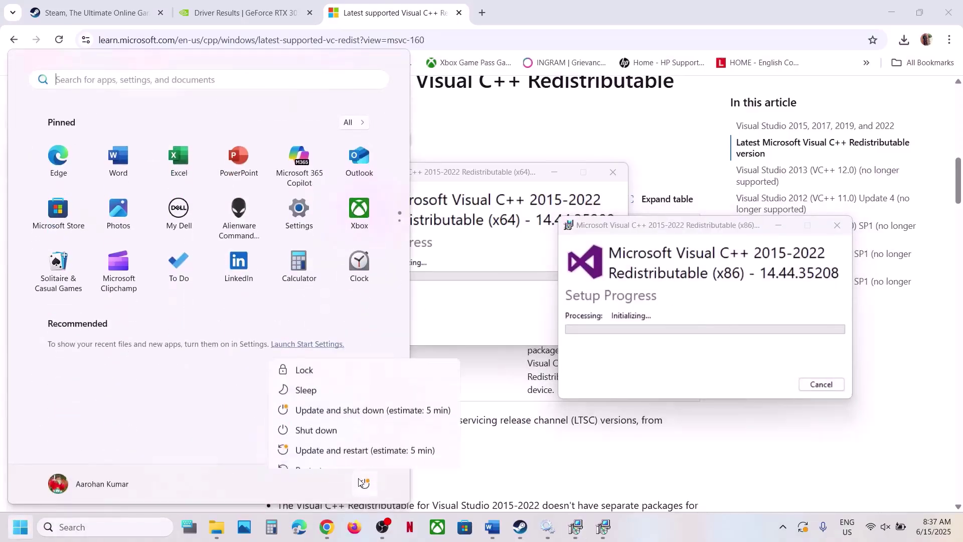